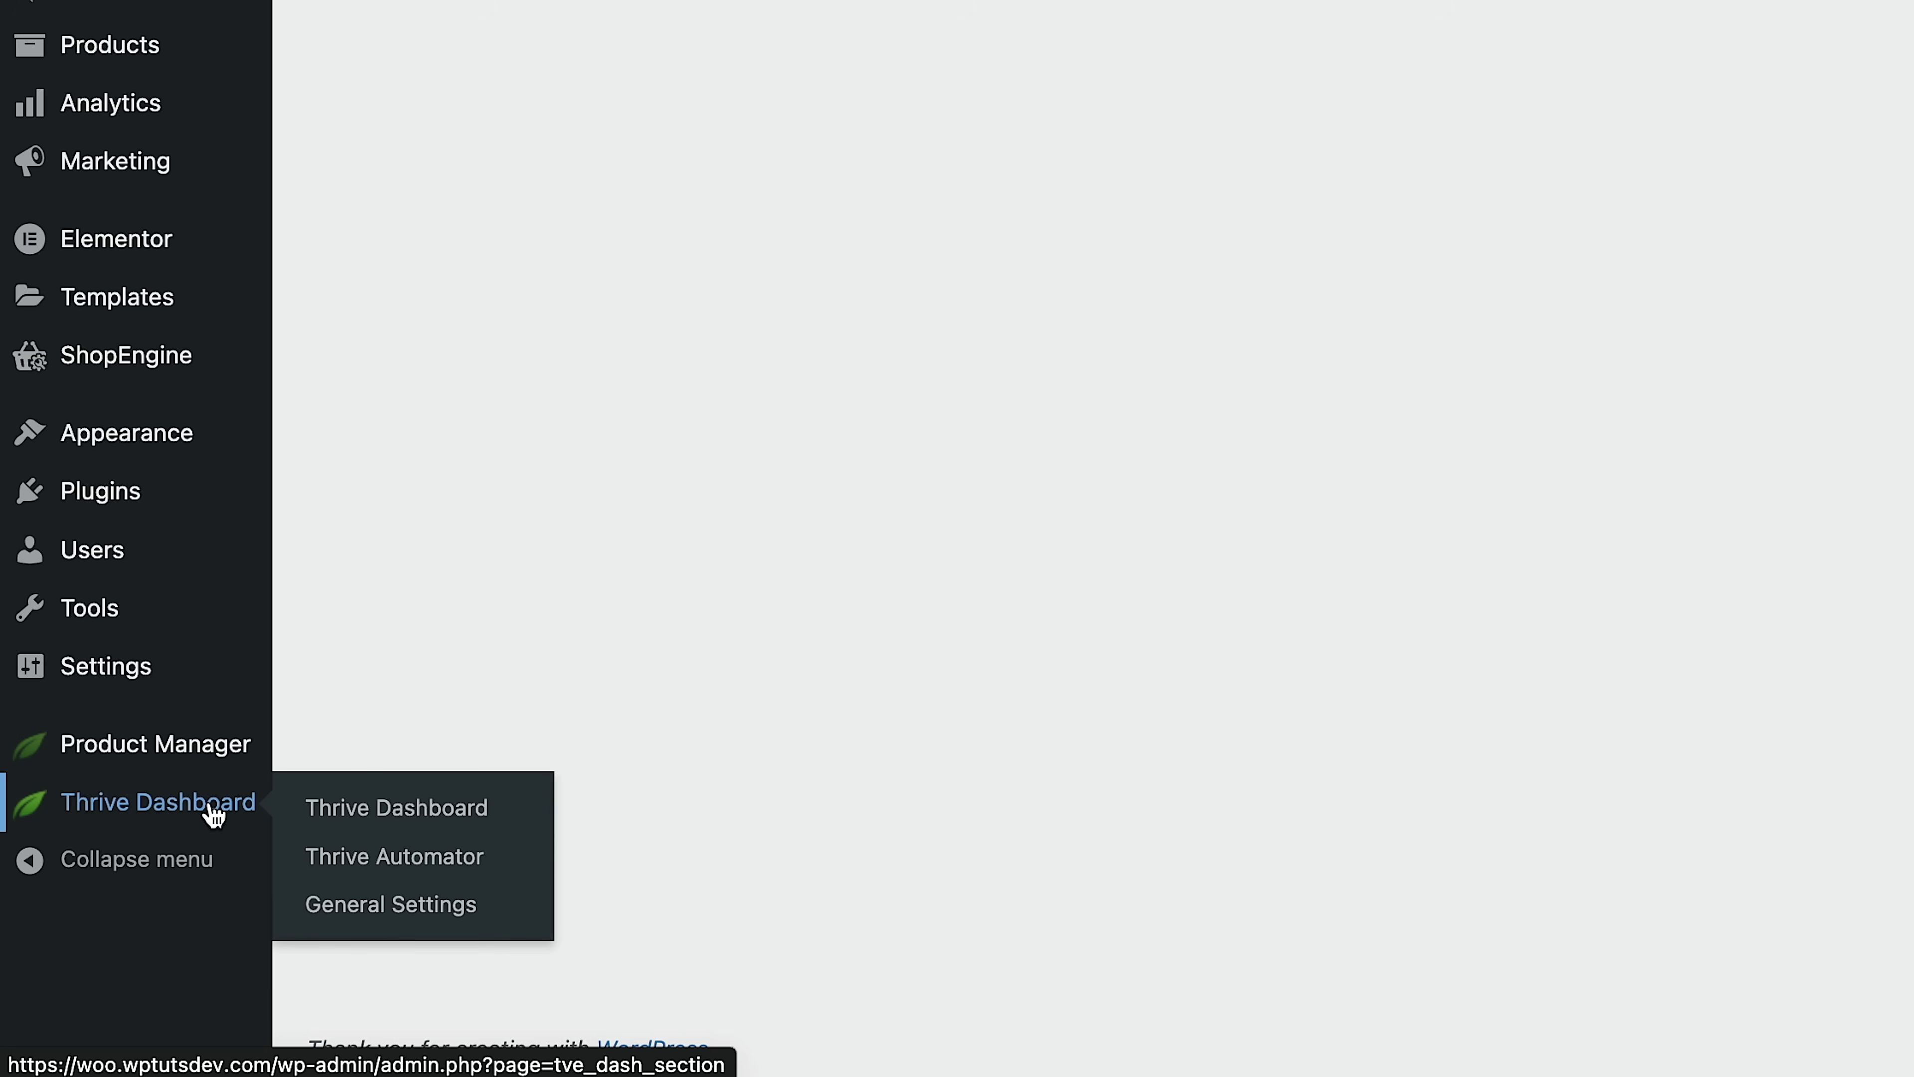
Step: Open the API Connections management page from the Thrive Dashboard
{"action": "left_click", "coordinate": [325, 811]}
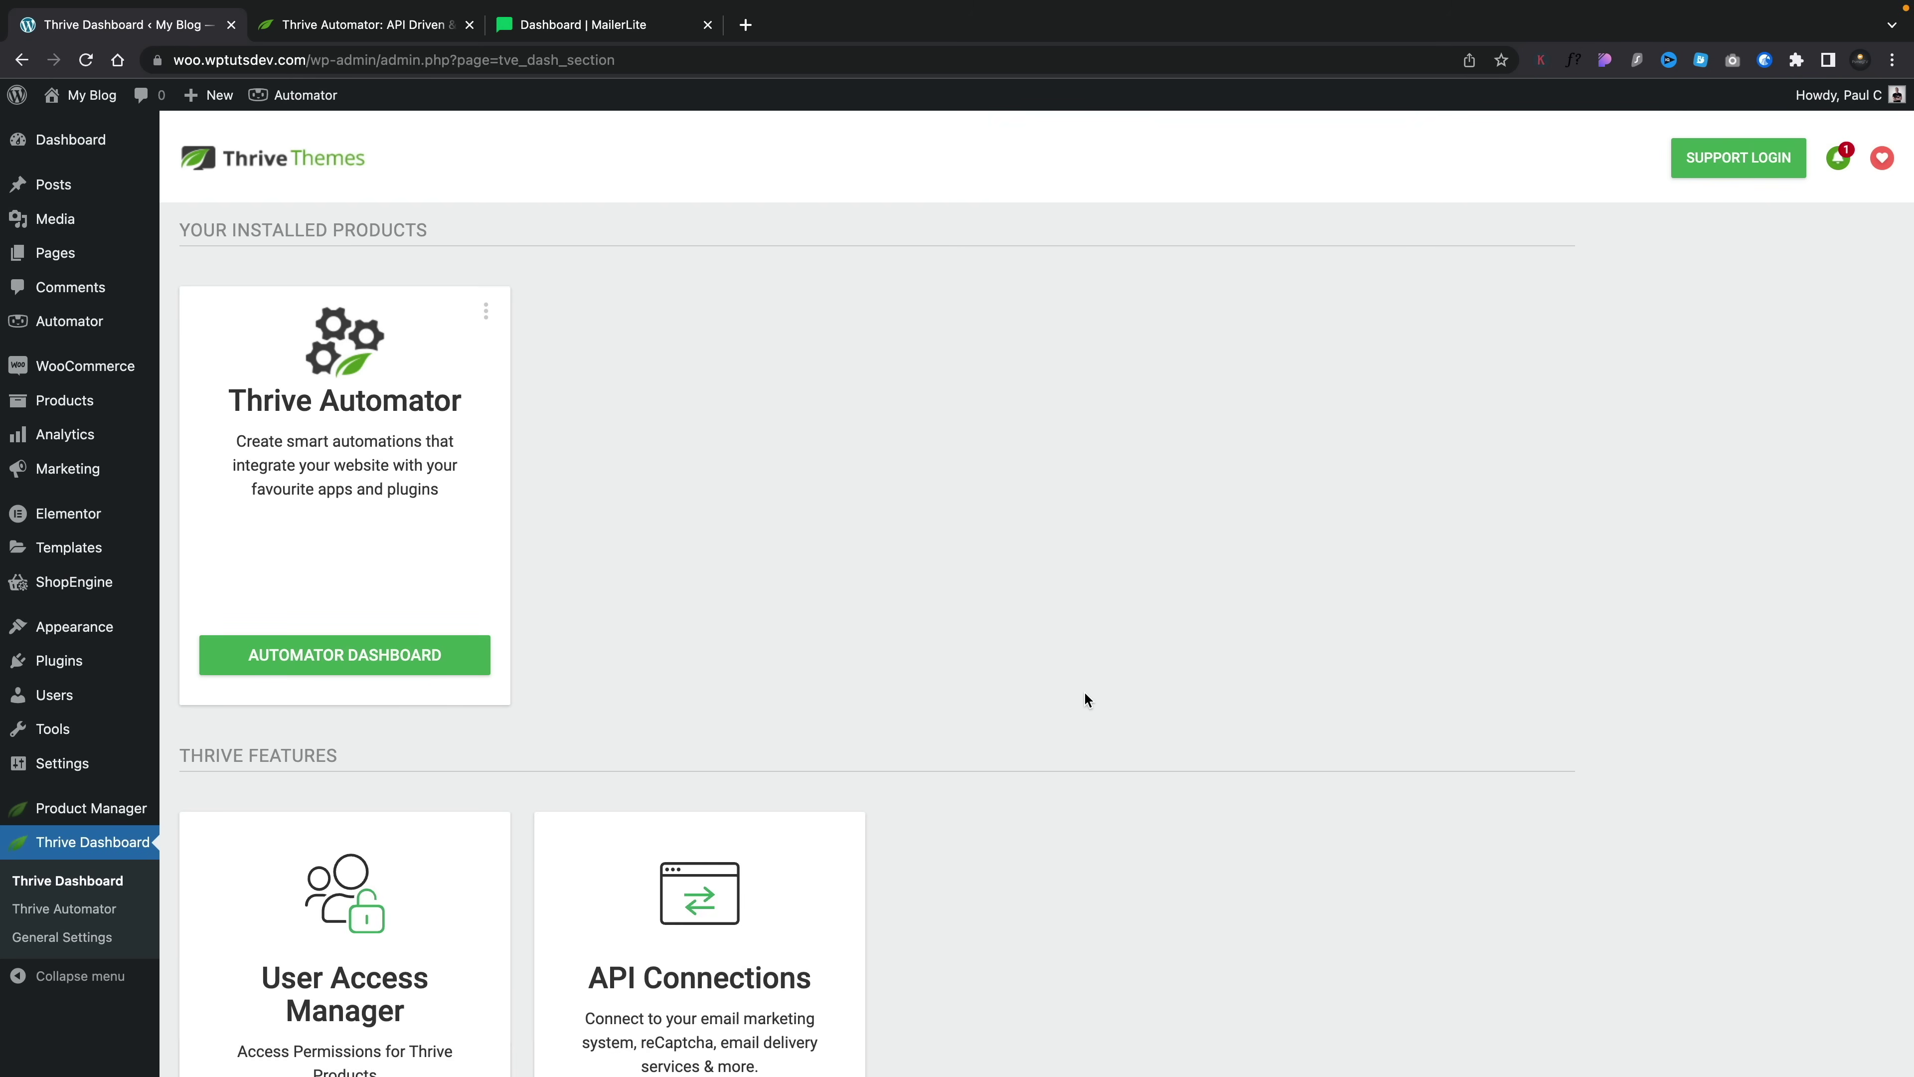
{"action": "scroll", "coordinate": [1084, 698], "scroll_direction": "down", "scroll_amount": 3}
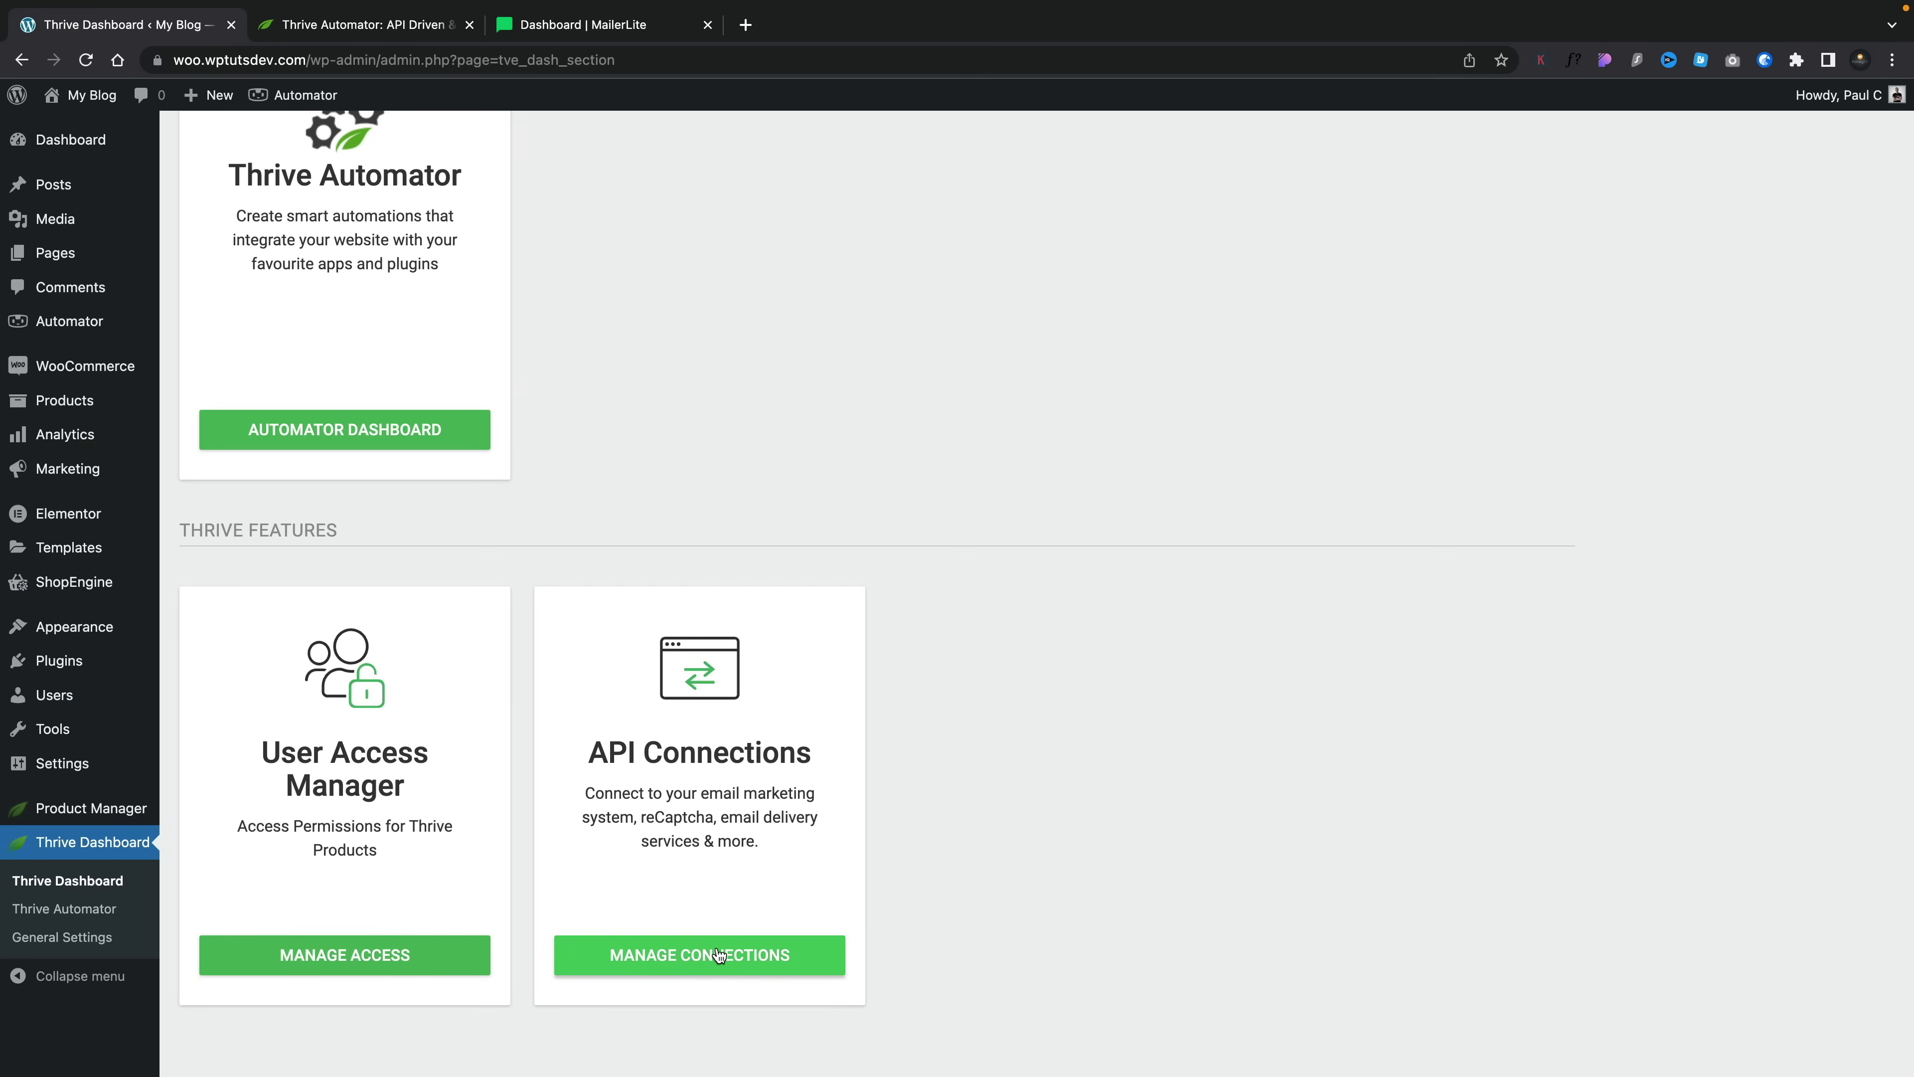
{"action": "left_click", "coordinate": [719, 954]}
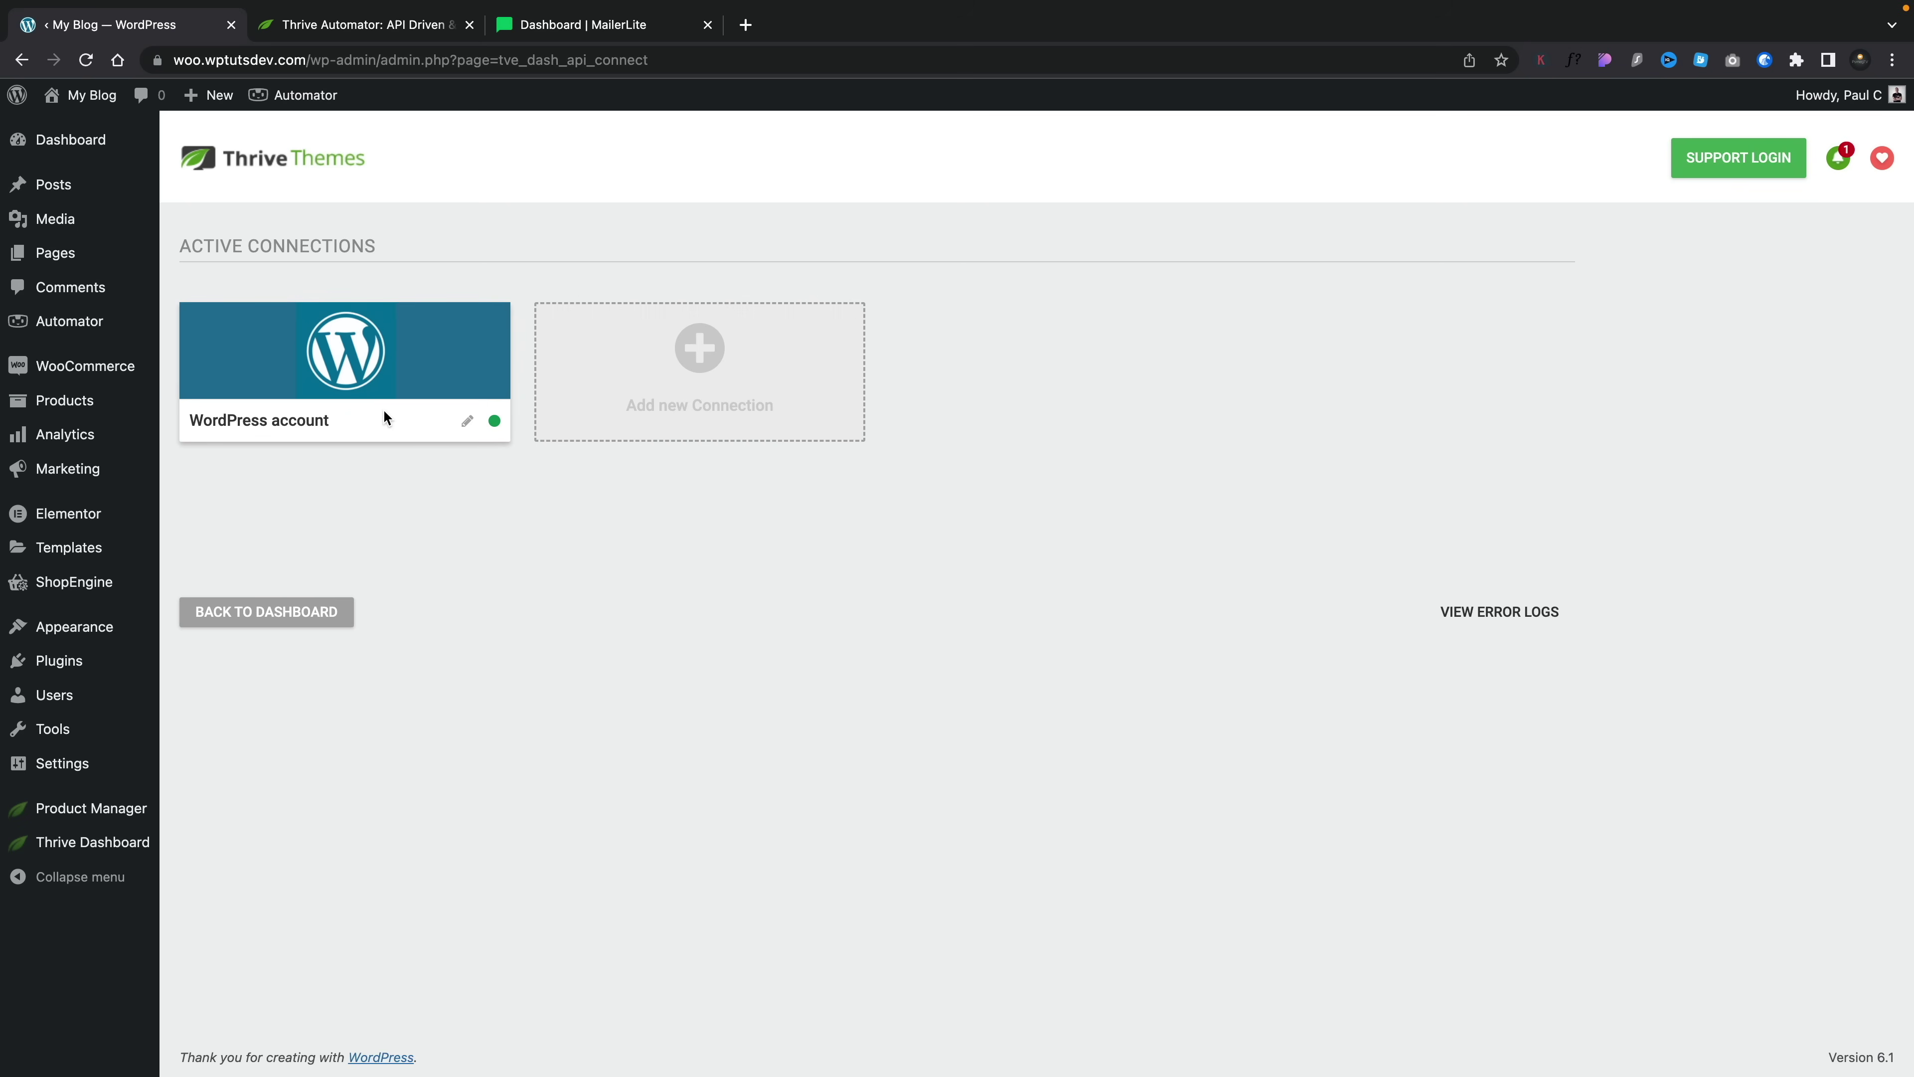
Step: Start a new API connection and choose MailerLite from the email marketing apps
{"action": "left_click", "coordinate": [699, 400]}
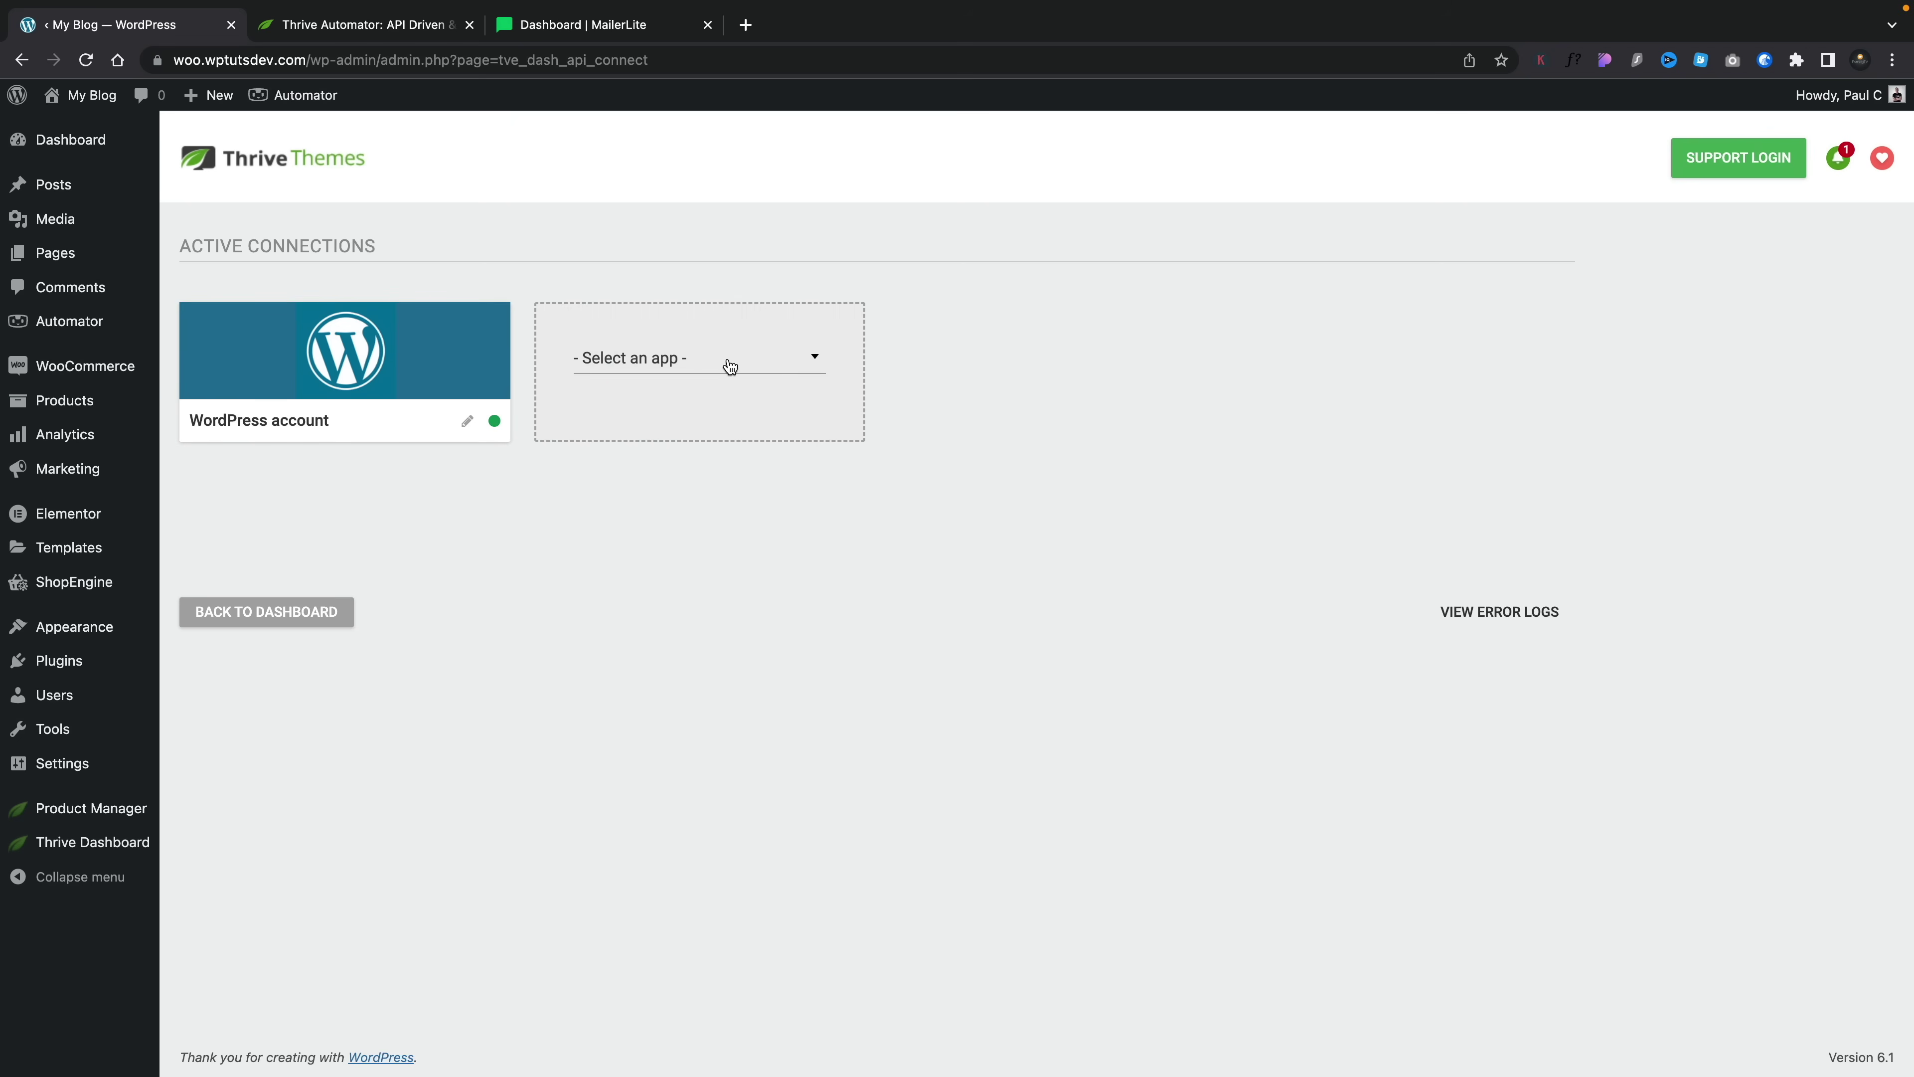
{"action": "left_click", "coordinate": [730, 365]}
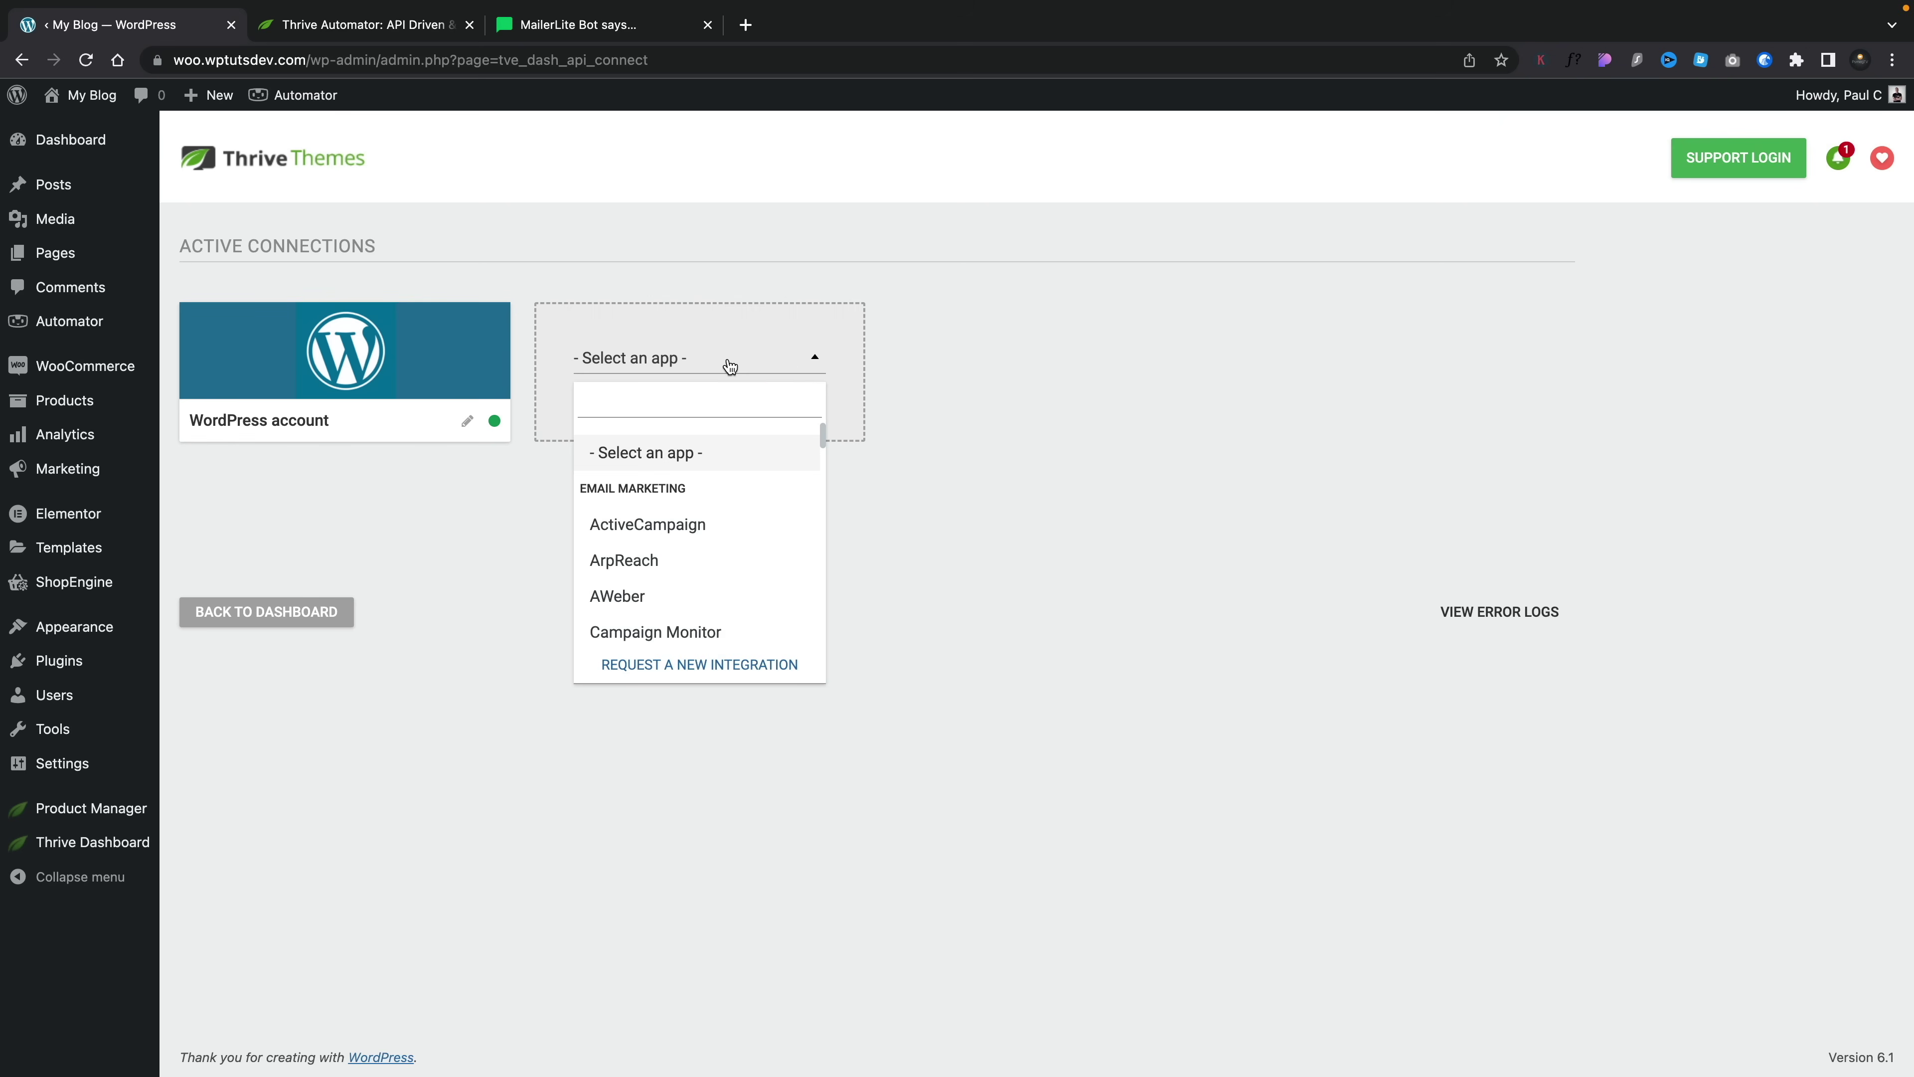
{"action": "scroll", "coordinate": [731, 556], "scroll_direction": "down", "scroll_amount": 3}
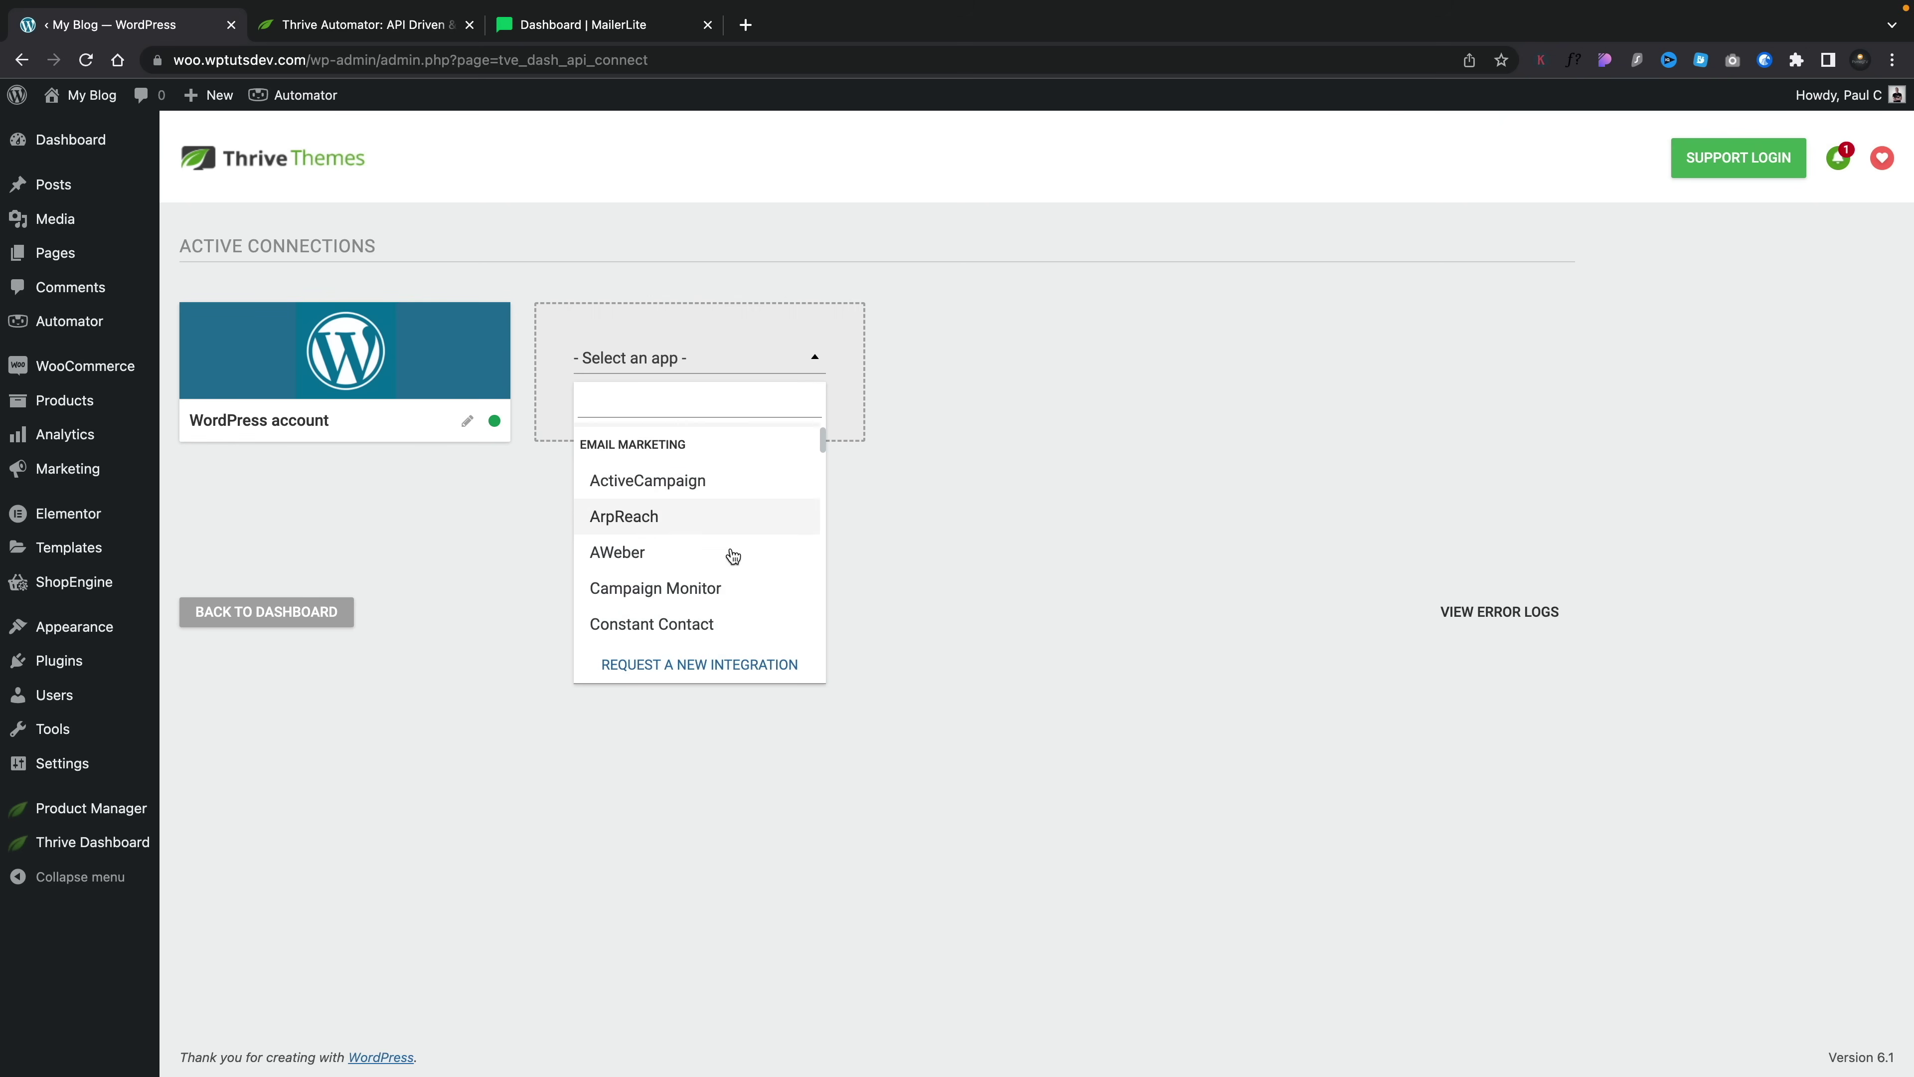
{"action": "scroll", "coordinate": [731, 556], "scroll_direction": "down", "scroll_amount": 5}
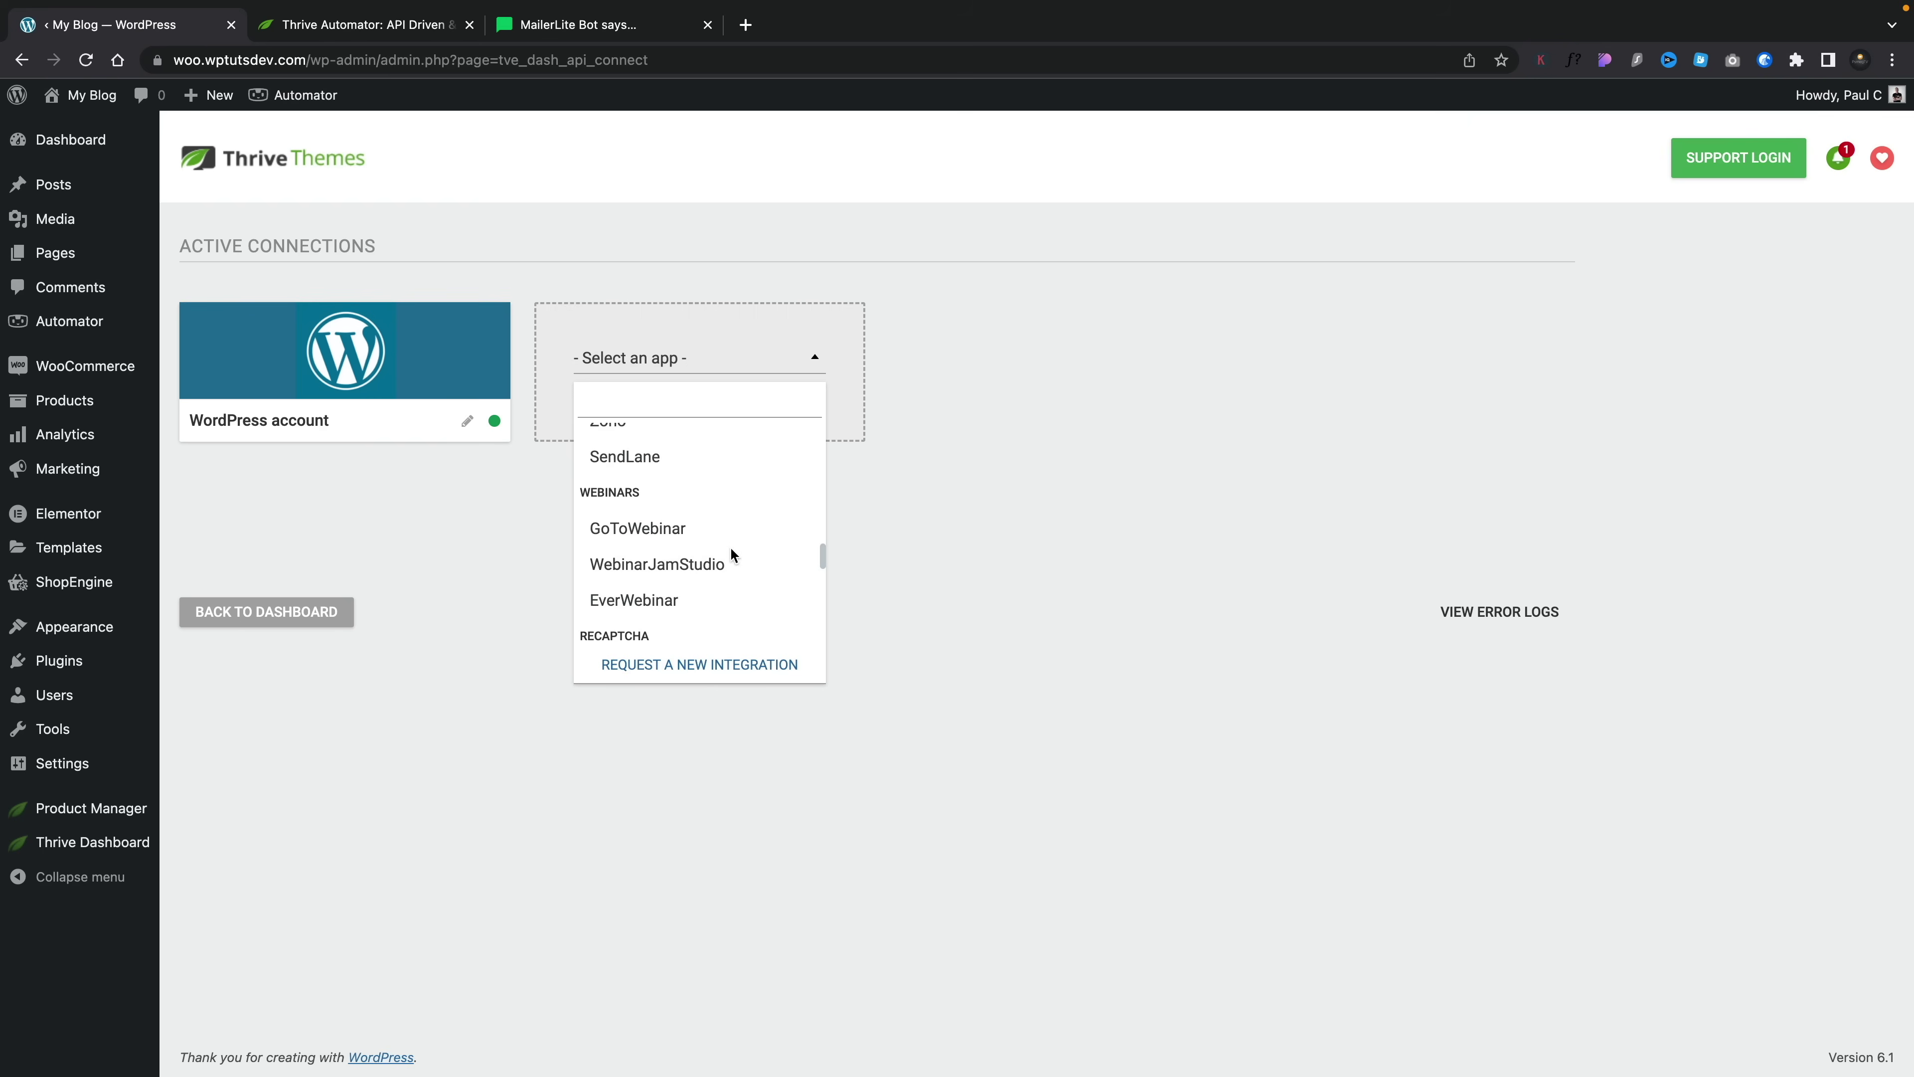
{"action": "scroll", "coordinate": [731, 554], "scroll_direction": "down", "scroll_amount": 1}
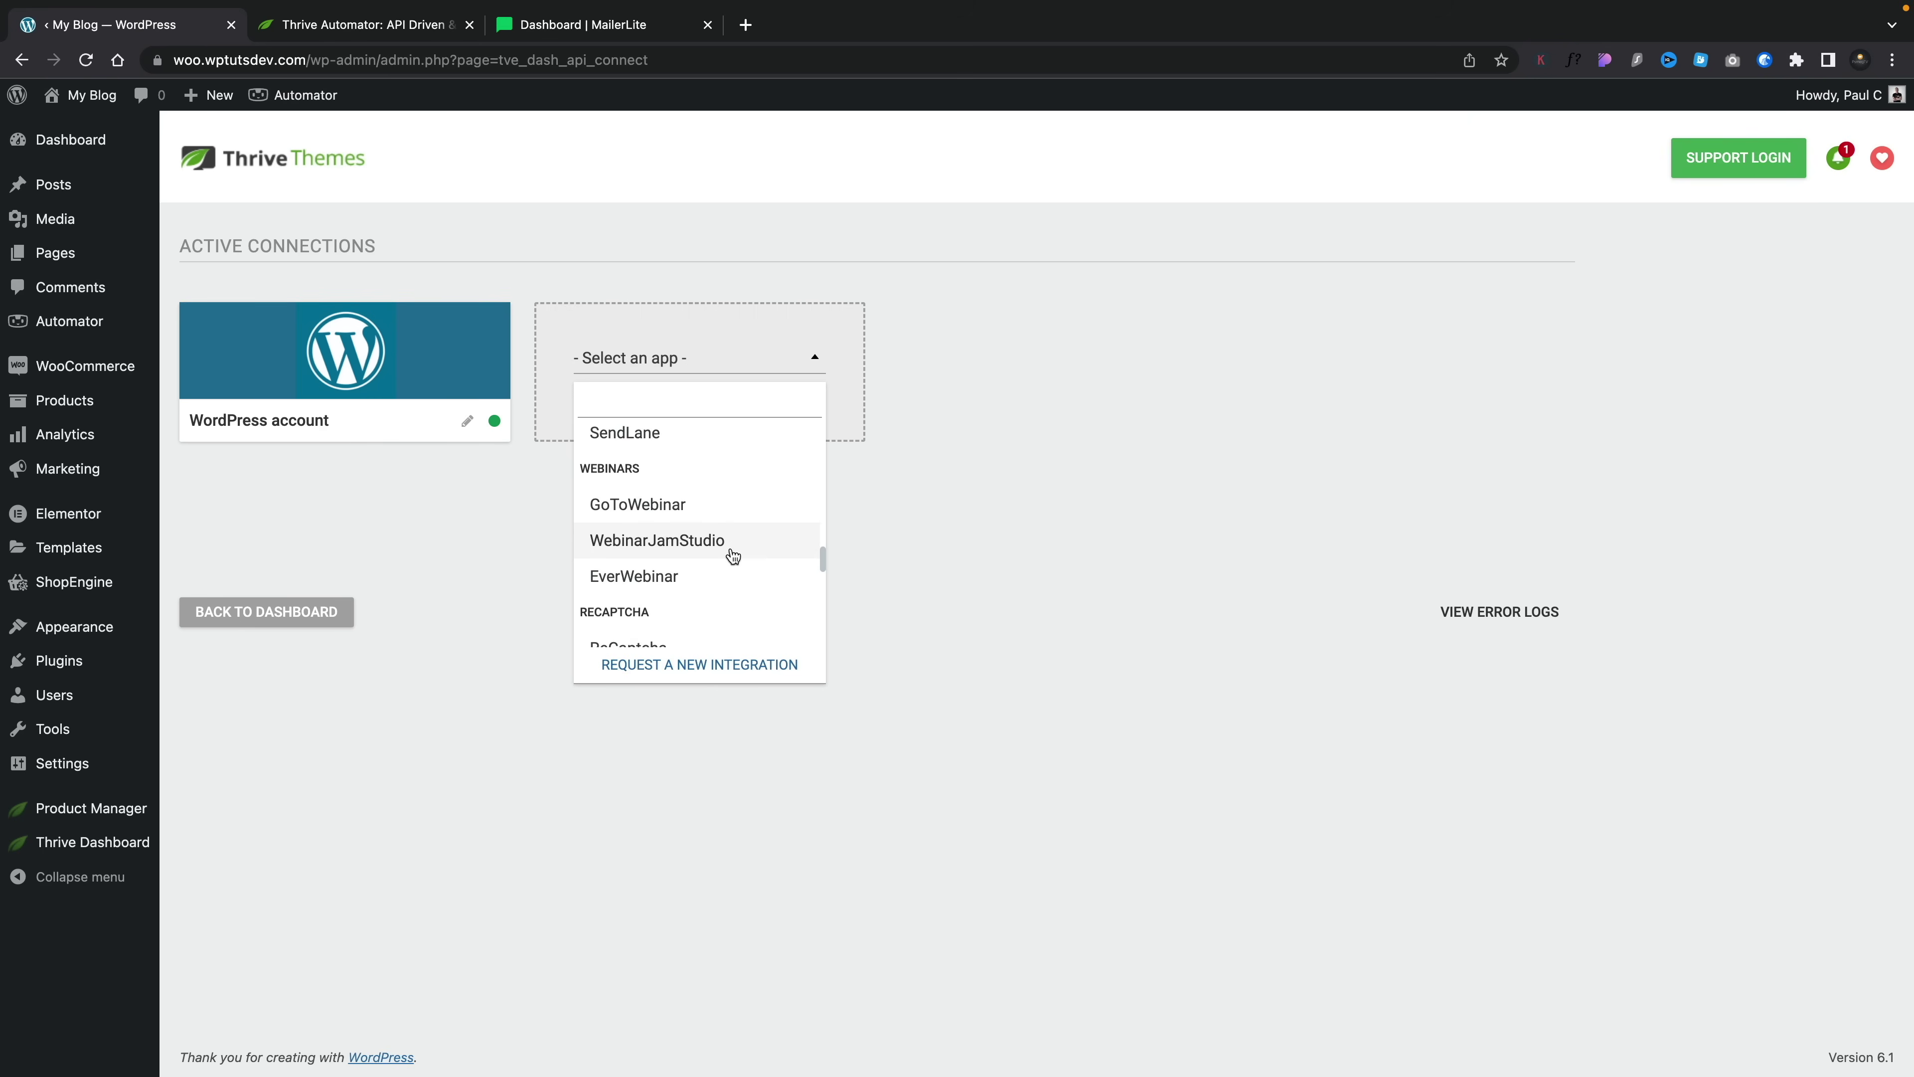
{"action": "scroll", "coordinate": [732, 556], "scroll_direction": "down", "scroll_amount": 5}
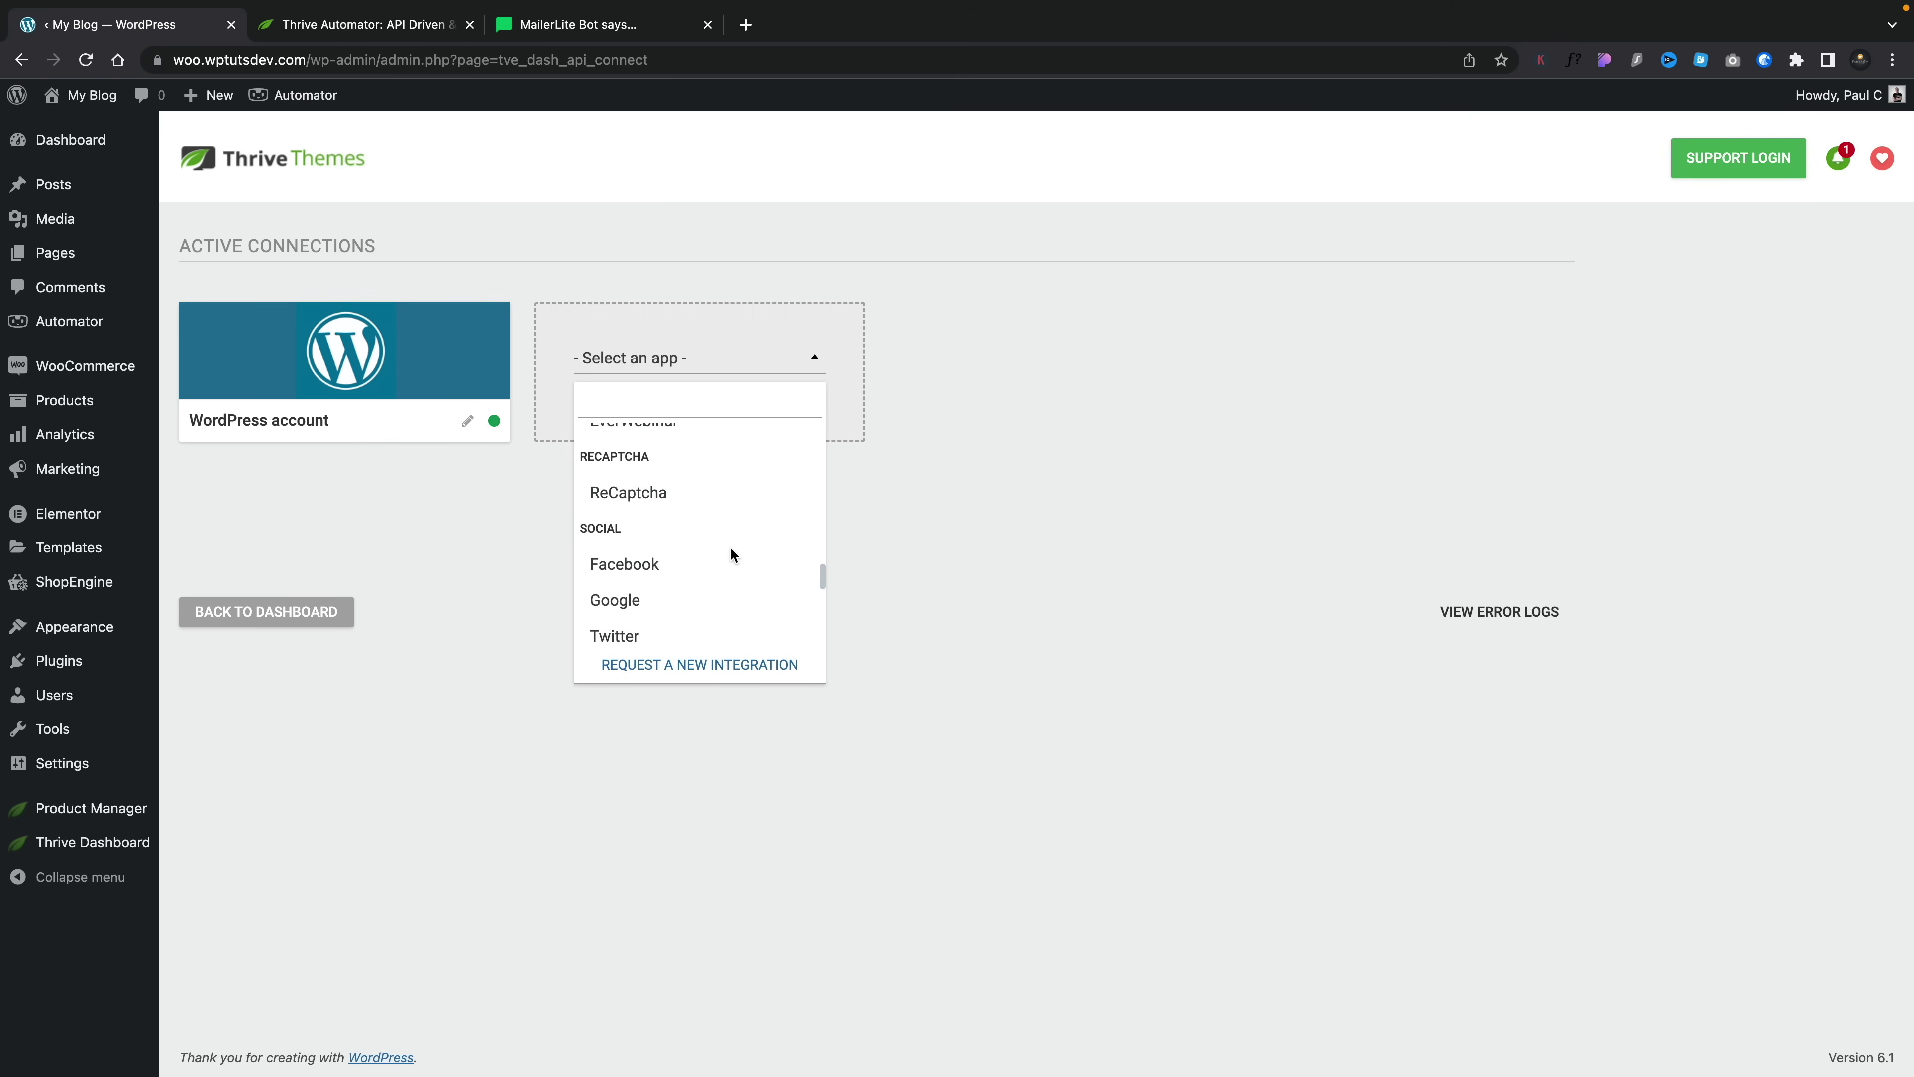
{"action": "scroll", "coordinate": [729, 556], "scroll_direction": "down", "scroll_amount": 5}
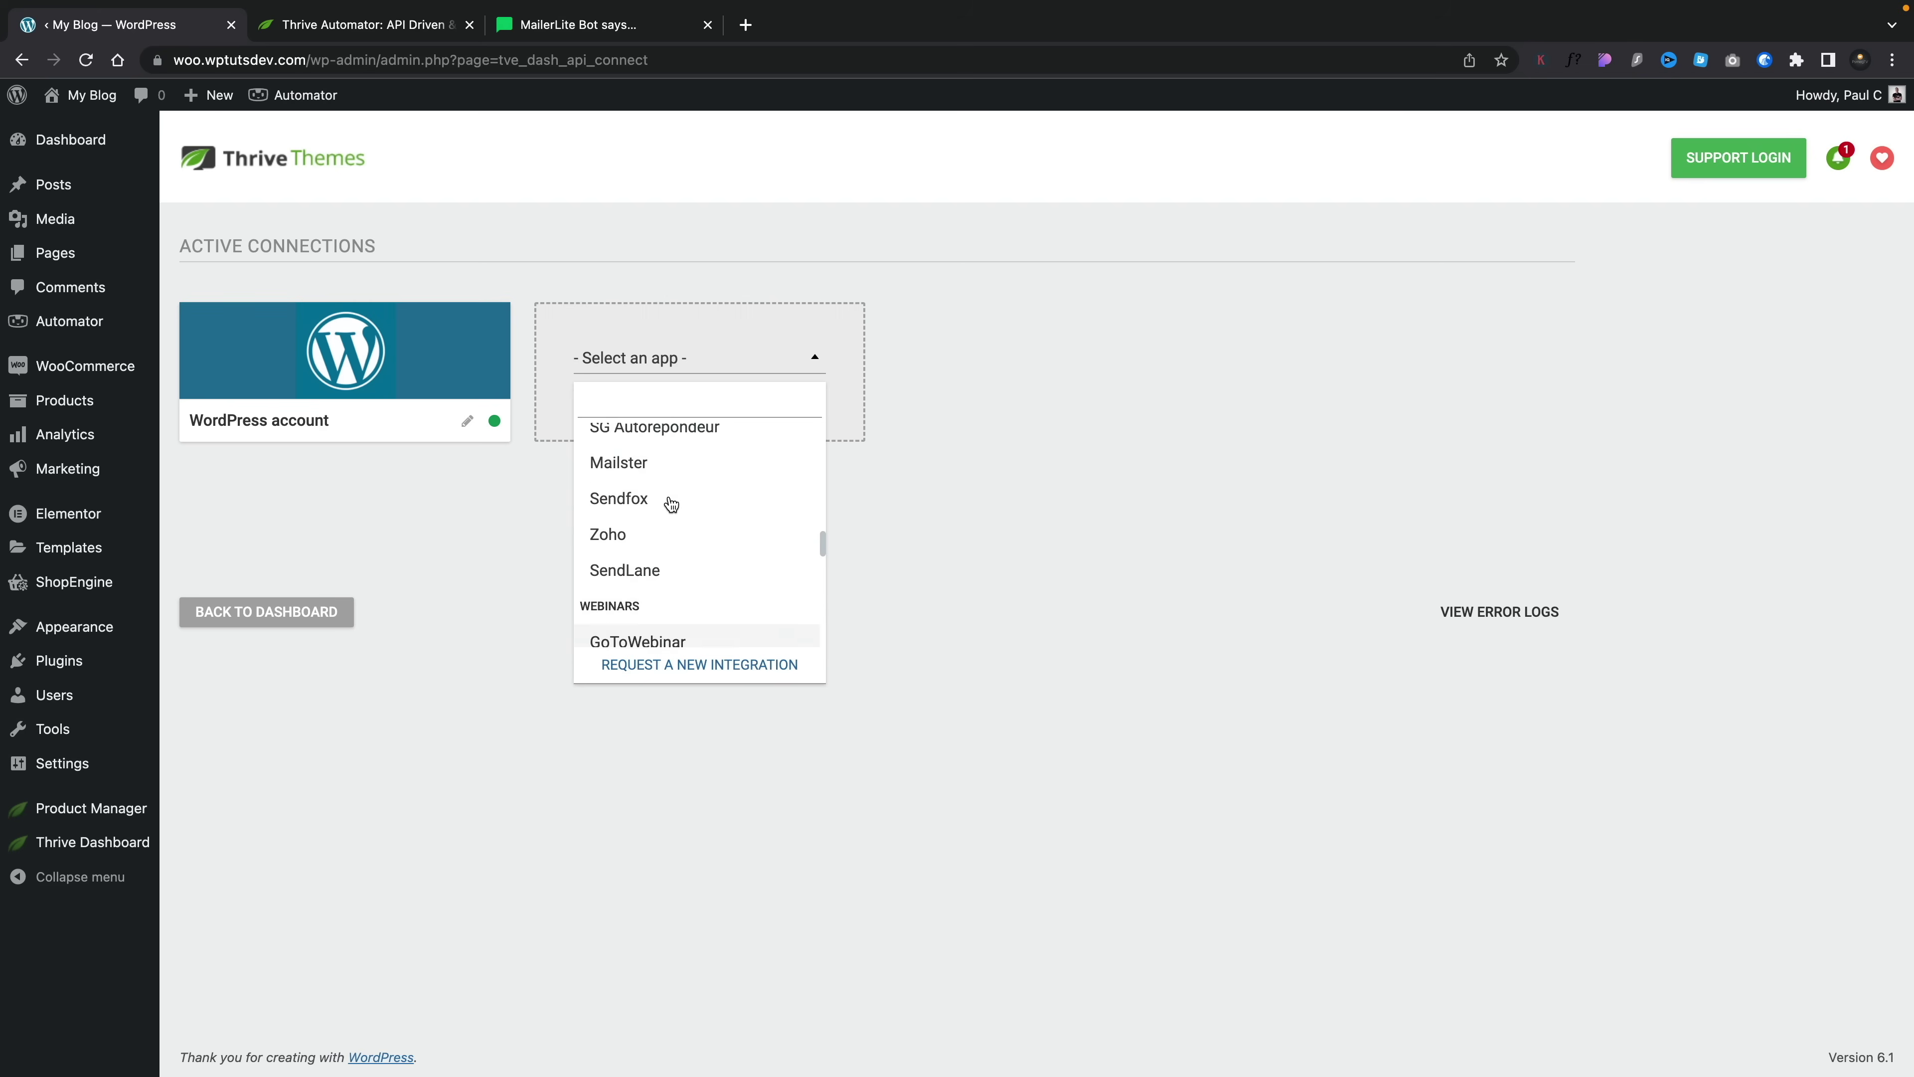
{"action": "scroll", "coordinate": [671, 503], "scroll_direction": "up", "scroll_amount": 5}
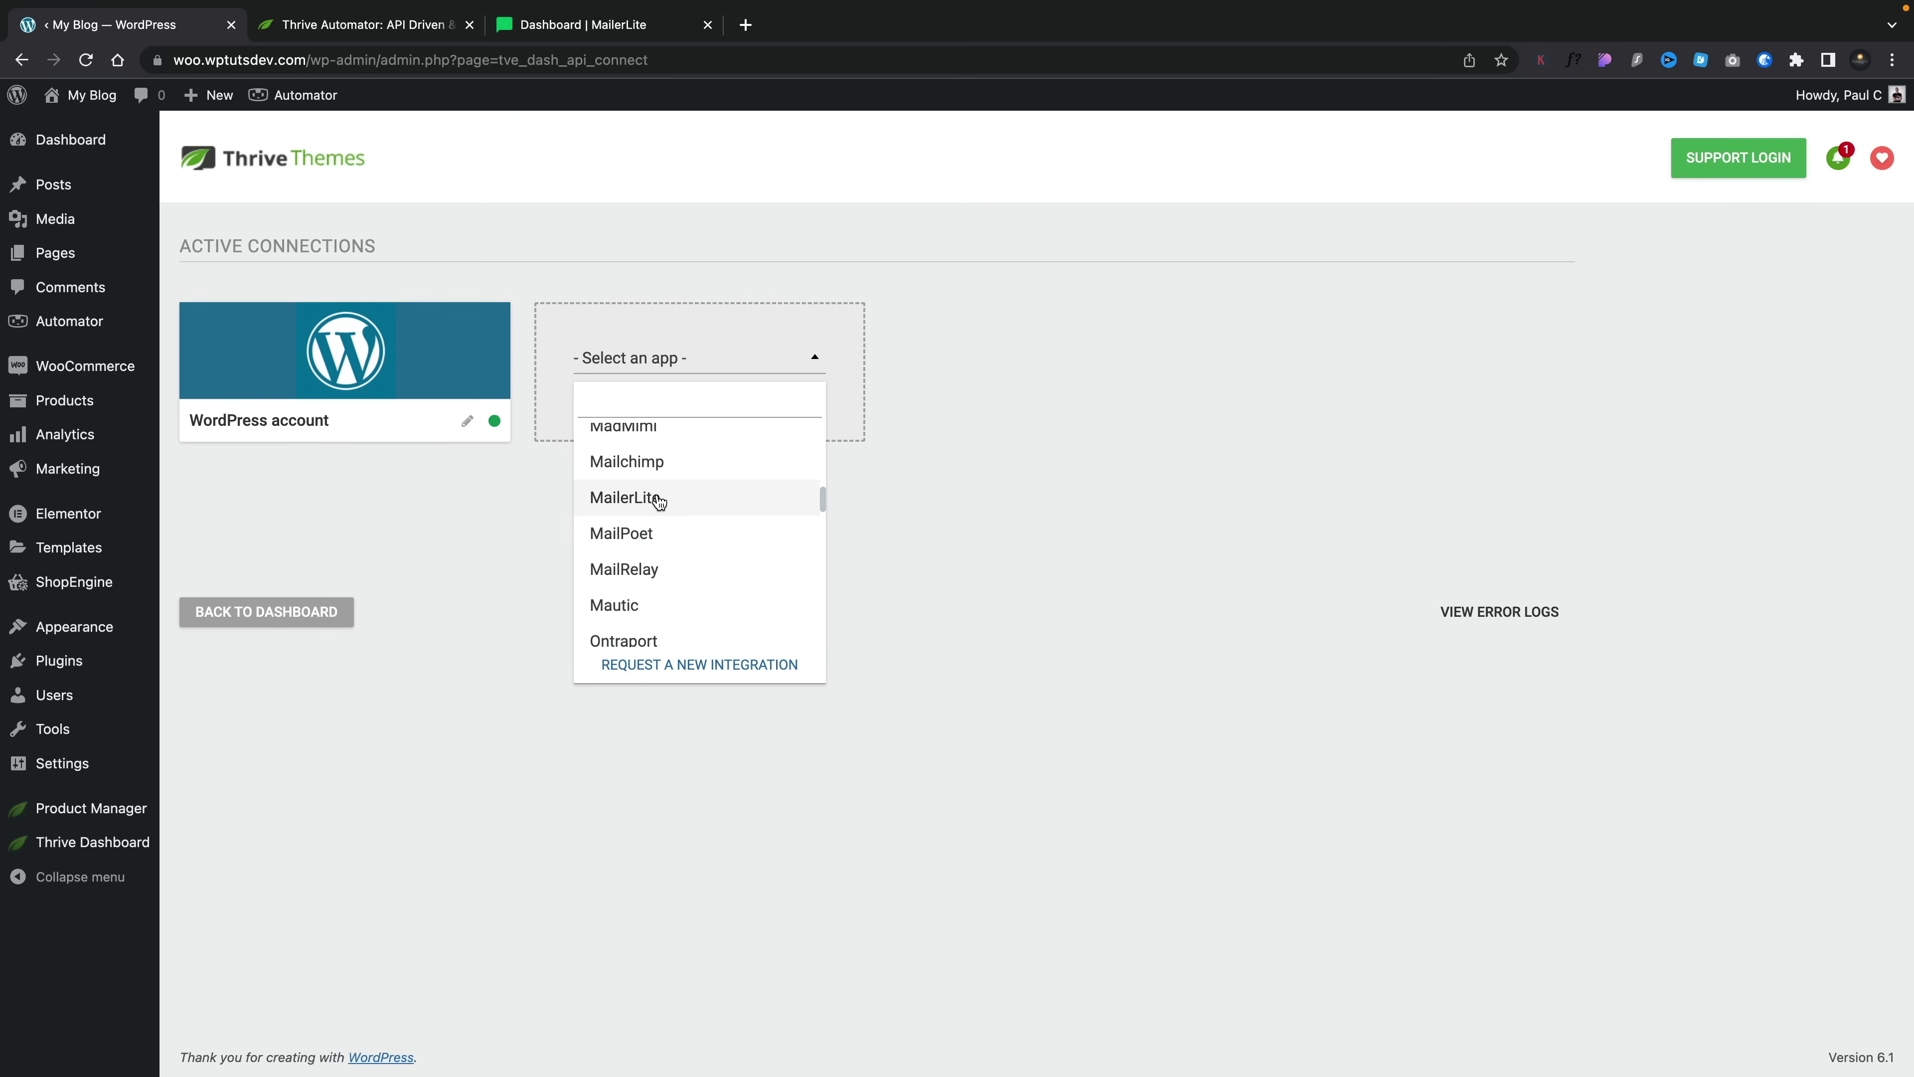
{"action": "left_click", "coordinate": [654, 494]}
{"action": "left_click", "coordinate": [595, 394]}
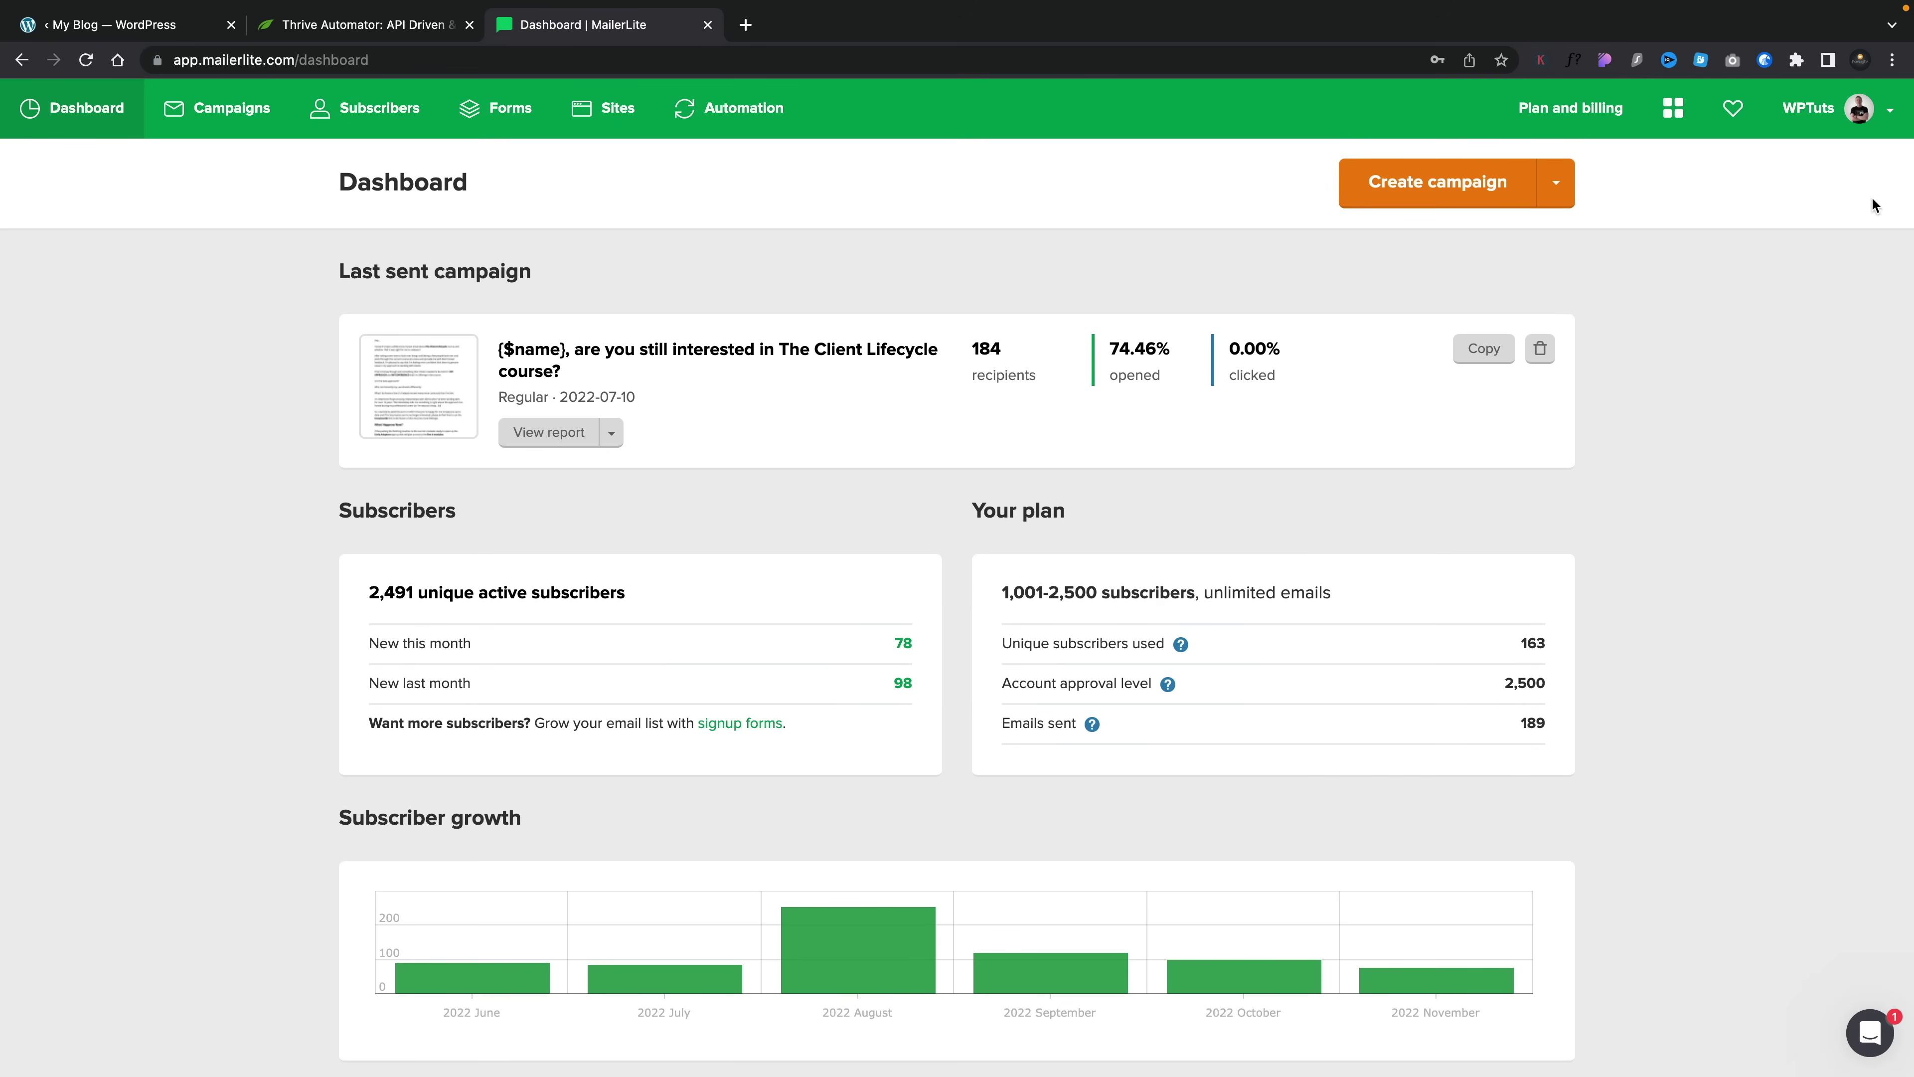
Step: Switch to the MailerLite account and copy the API key from its Developer API integration
{"action": "left_click", "coordinate": [1889, 114]}
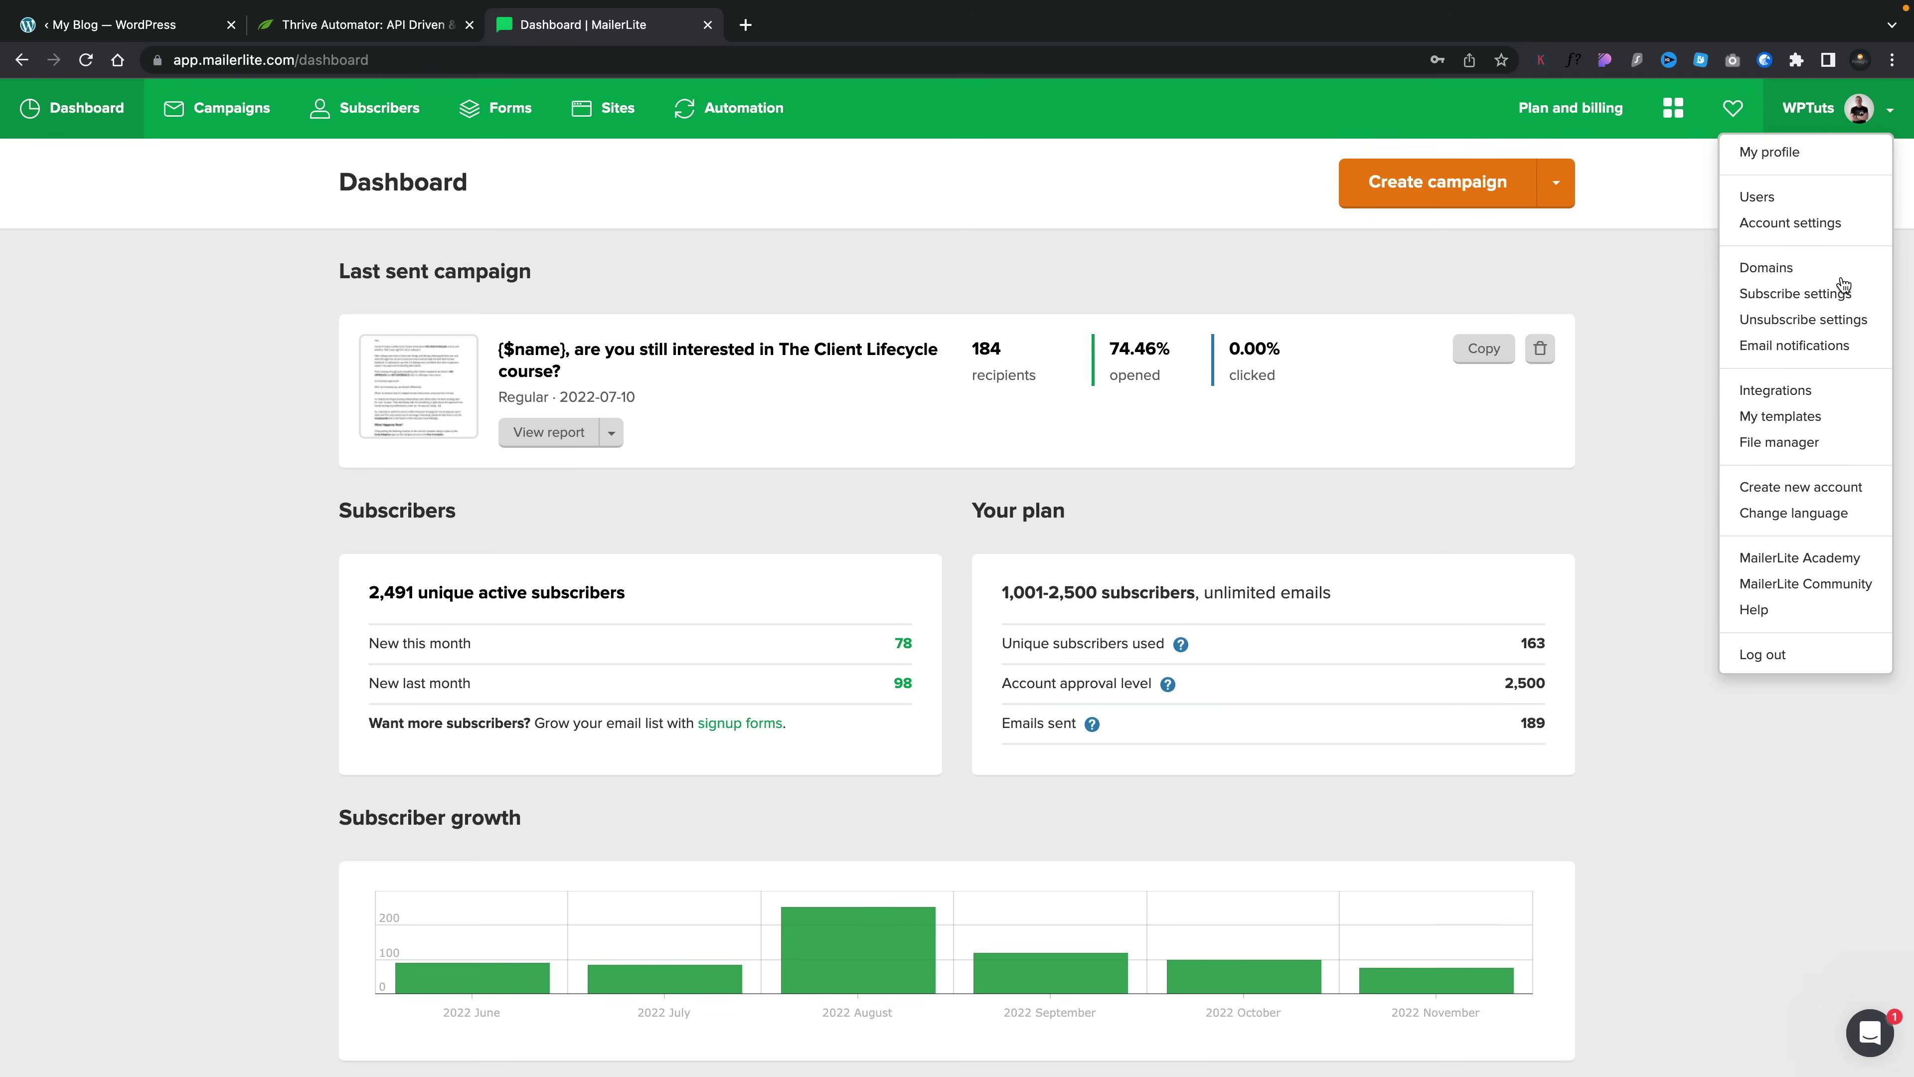
{"action": "left_click", "coordinate": [1803, 393]}
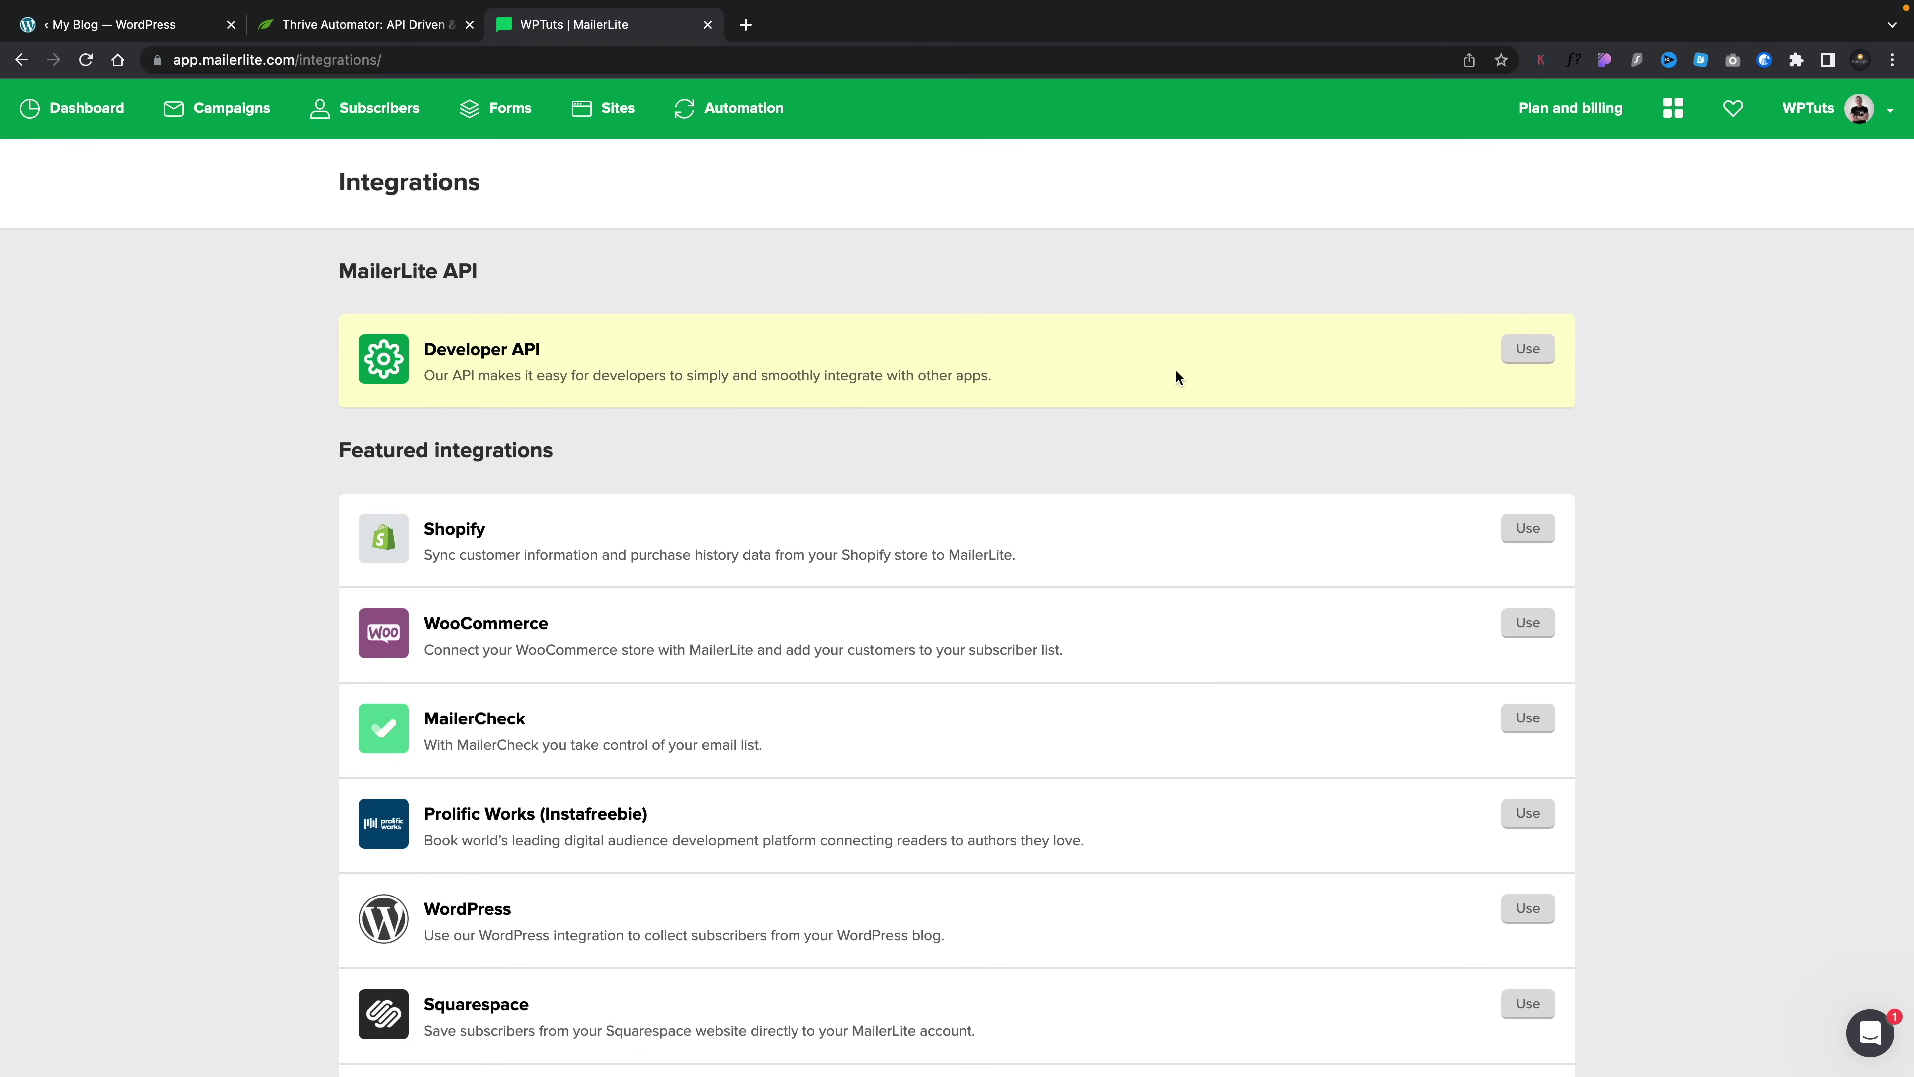
{"action": "left_click", "coordinate": [1530, 349]}
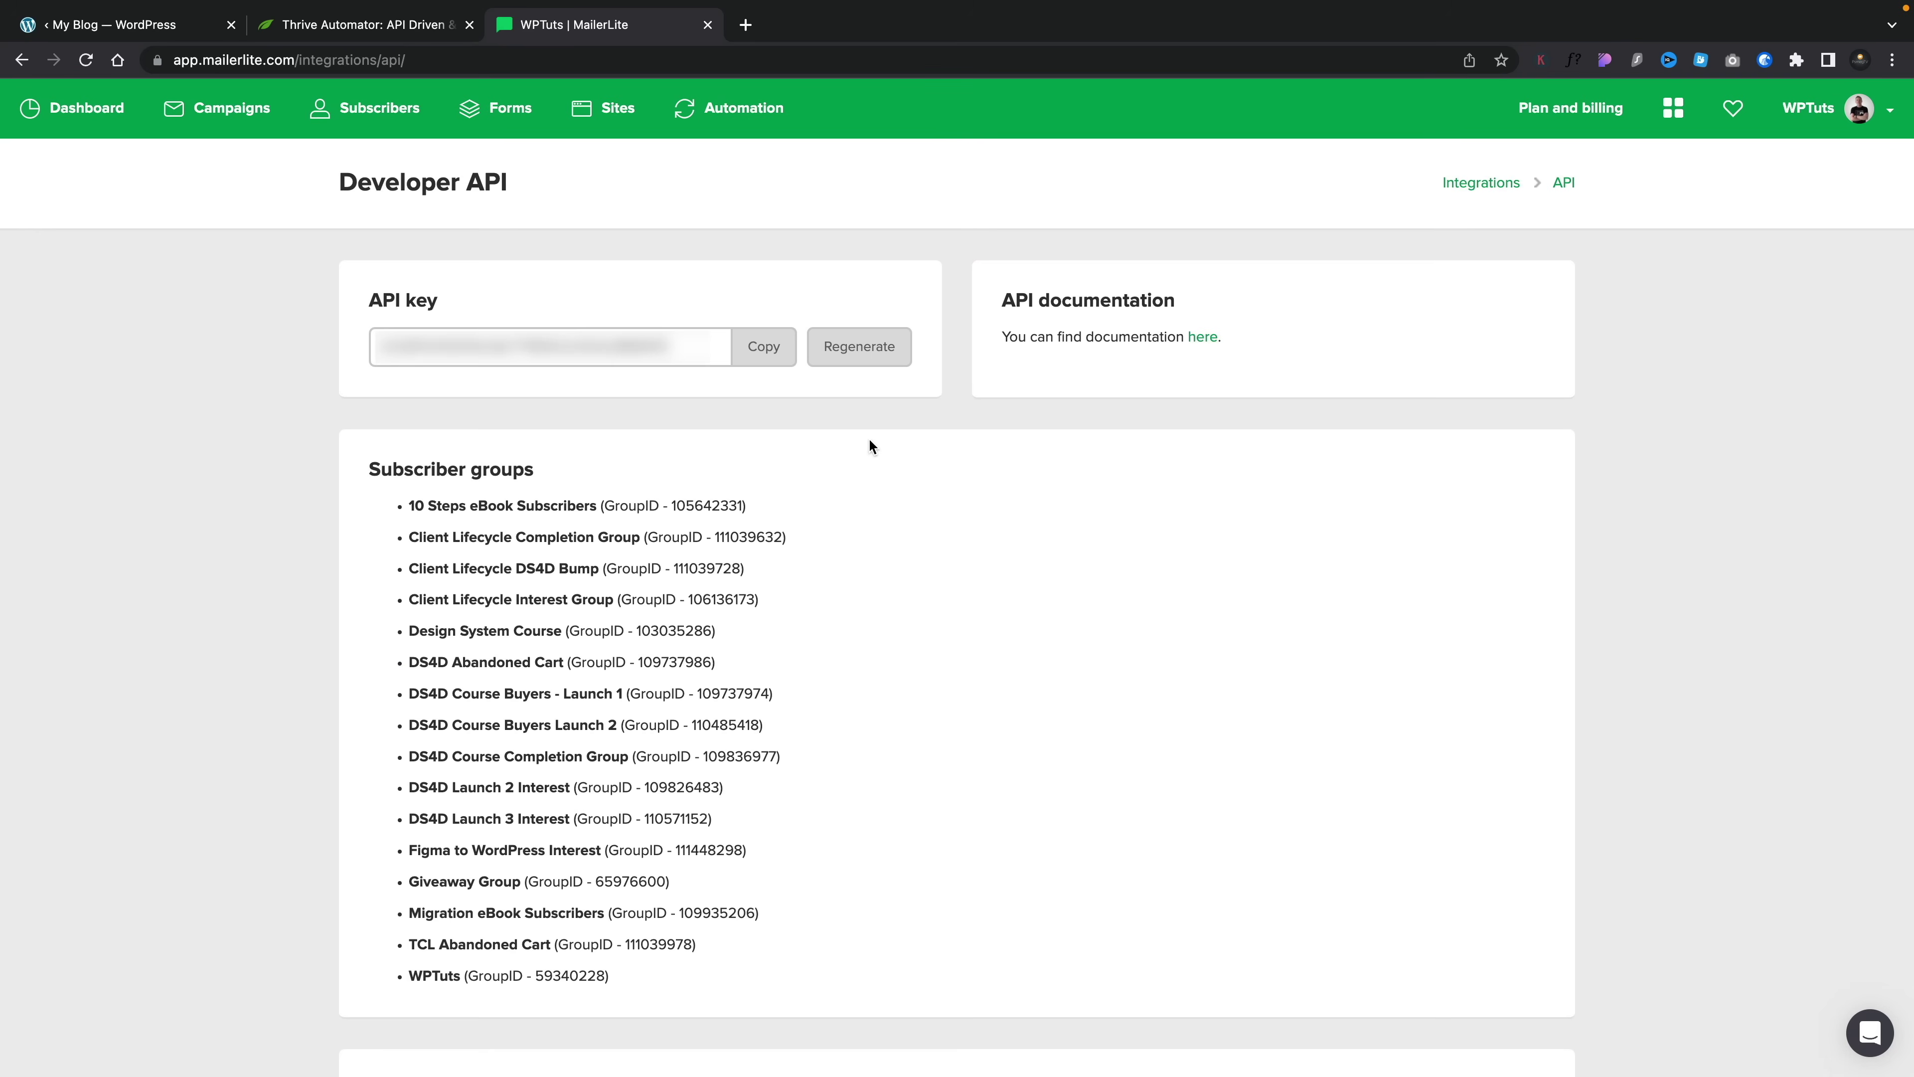
{"action": "left_click", "coordinate": [784, 348]}
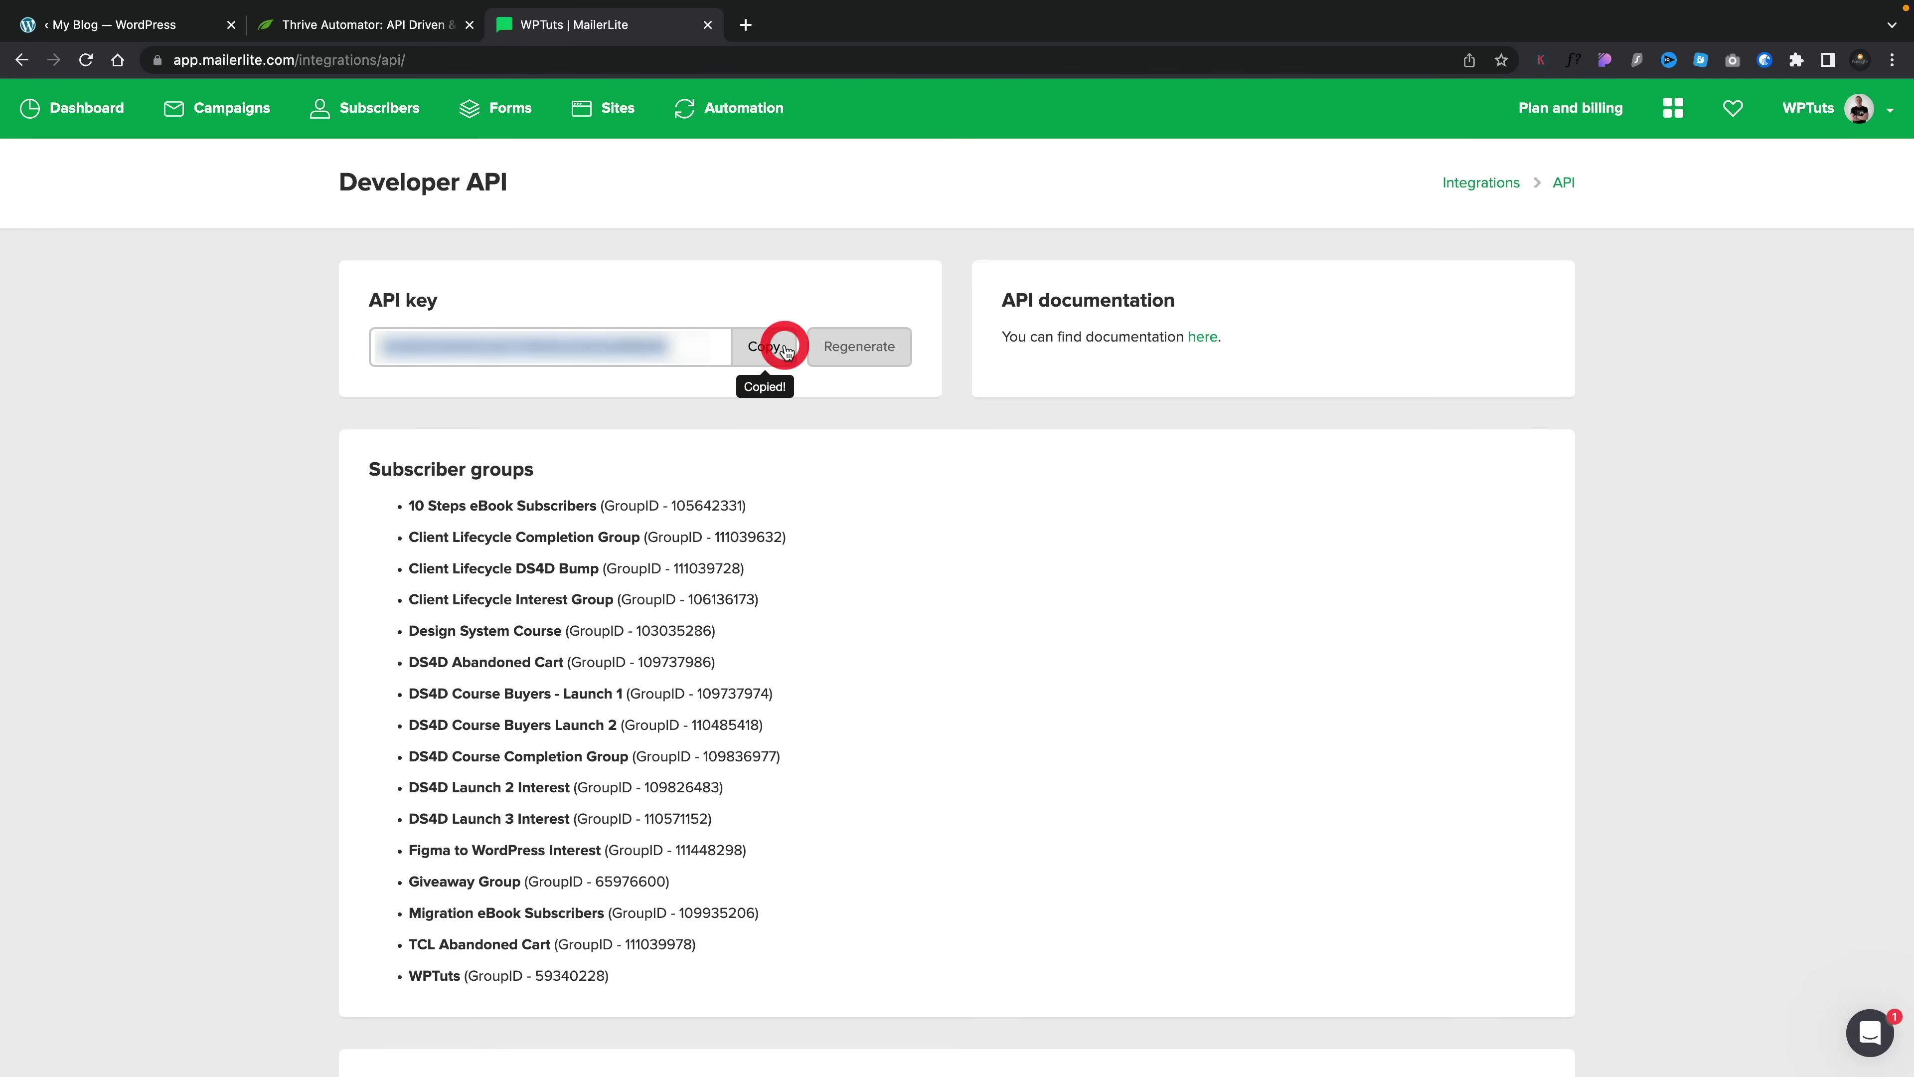
Step: Back in WordPress, paste the API key into the MailerLite connection, connect it and finish the setup
{"action": "left_click", "coordinate": [126, 26]}
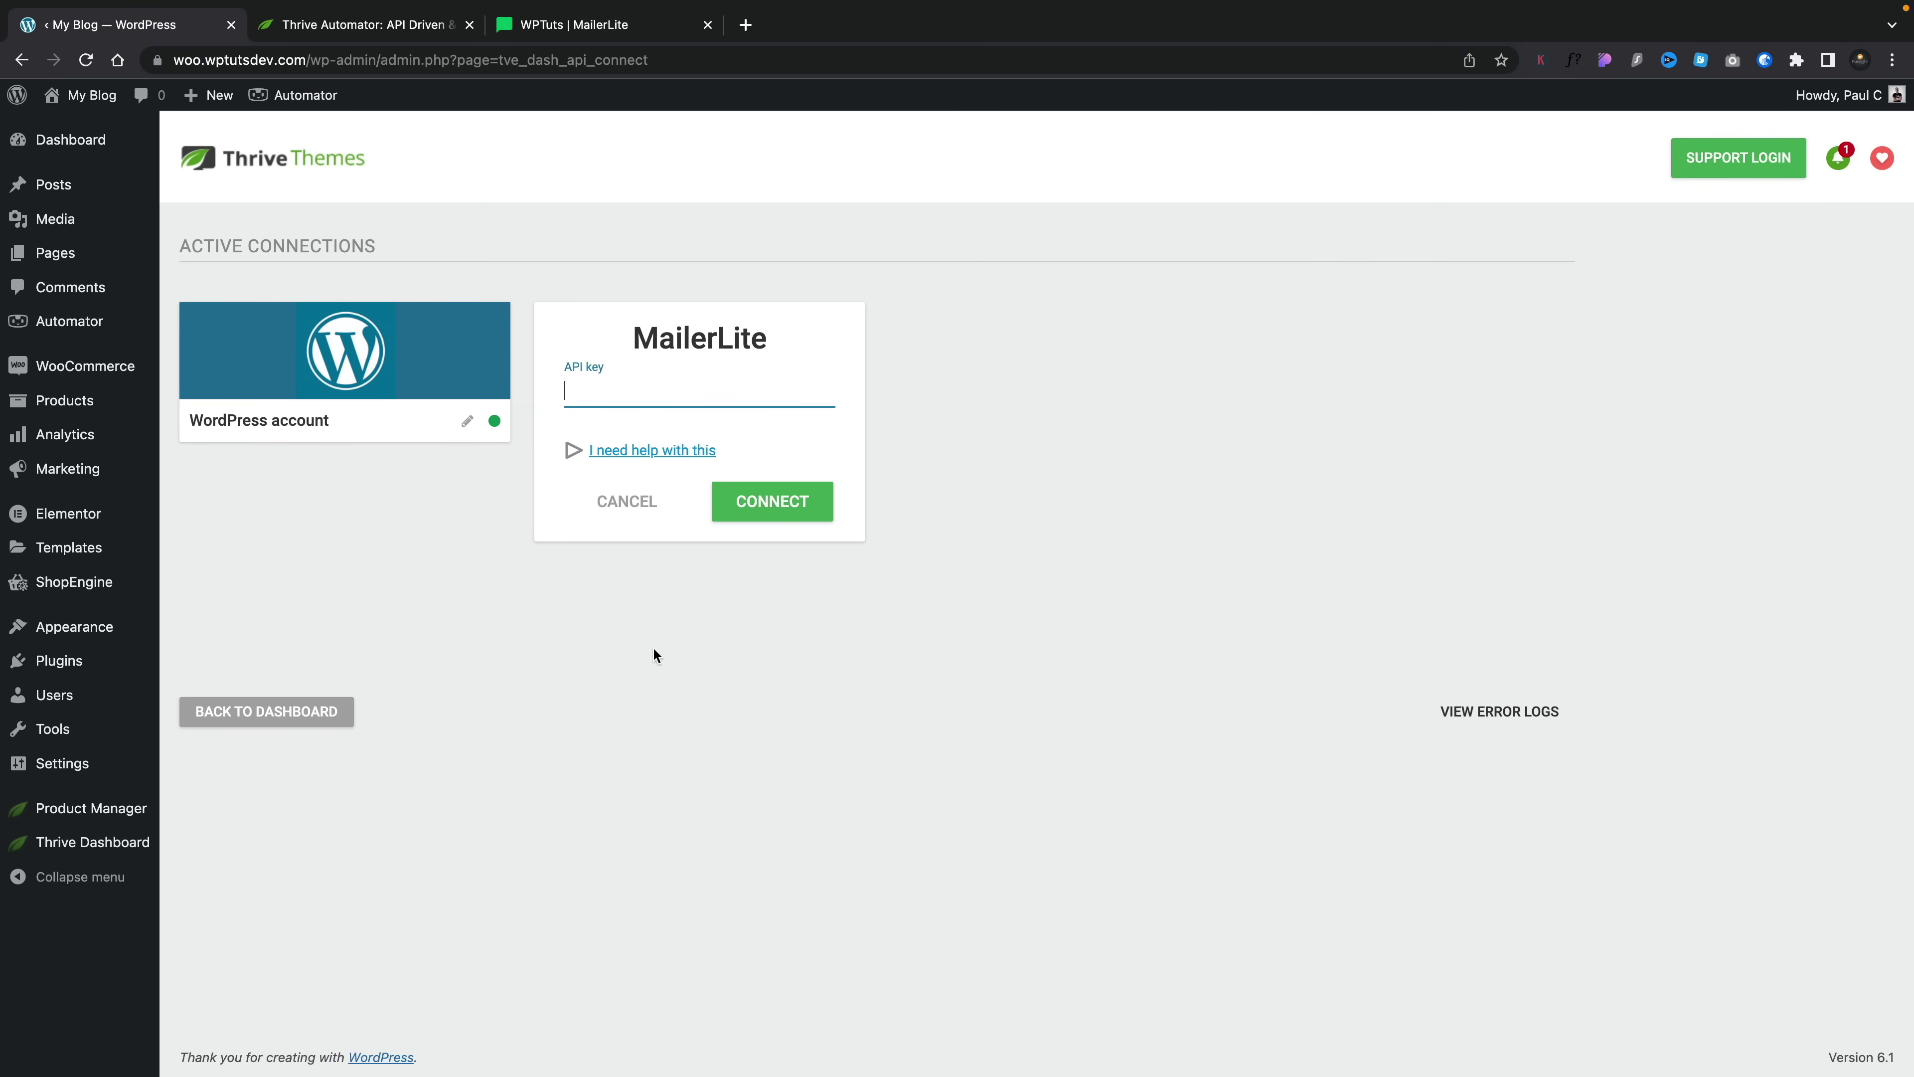
{"action": "left_click", "coordinate": [644, 392]}
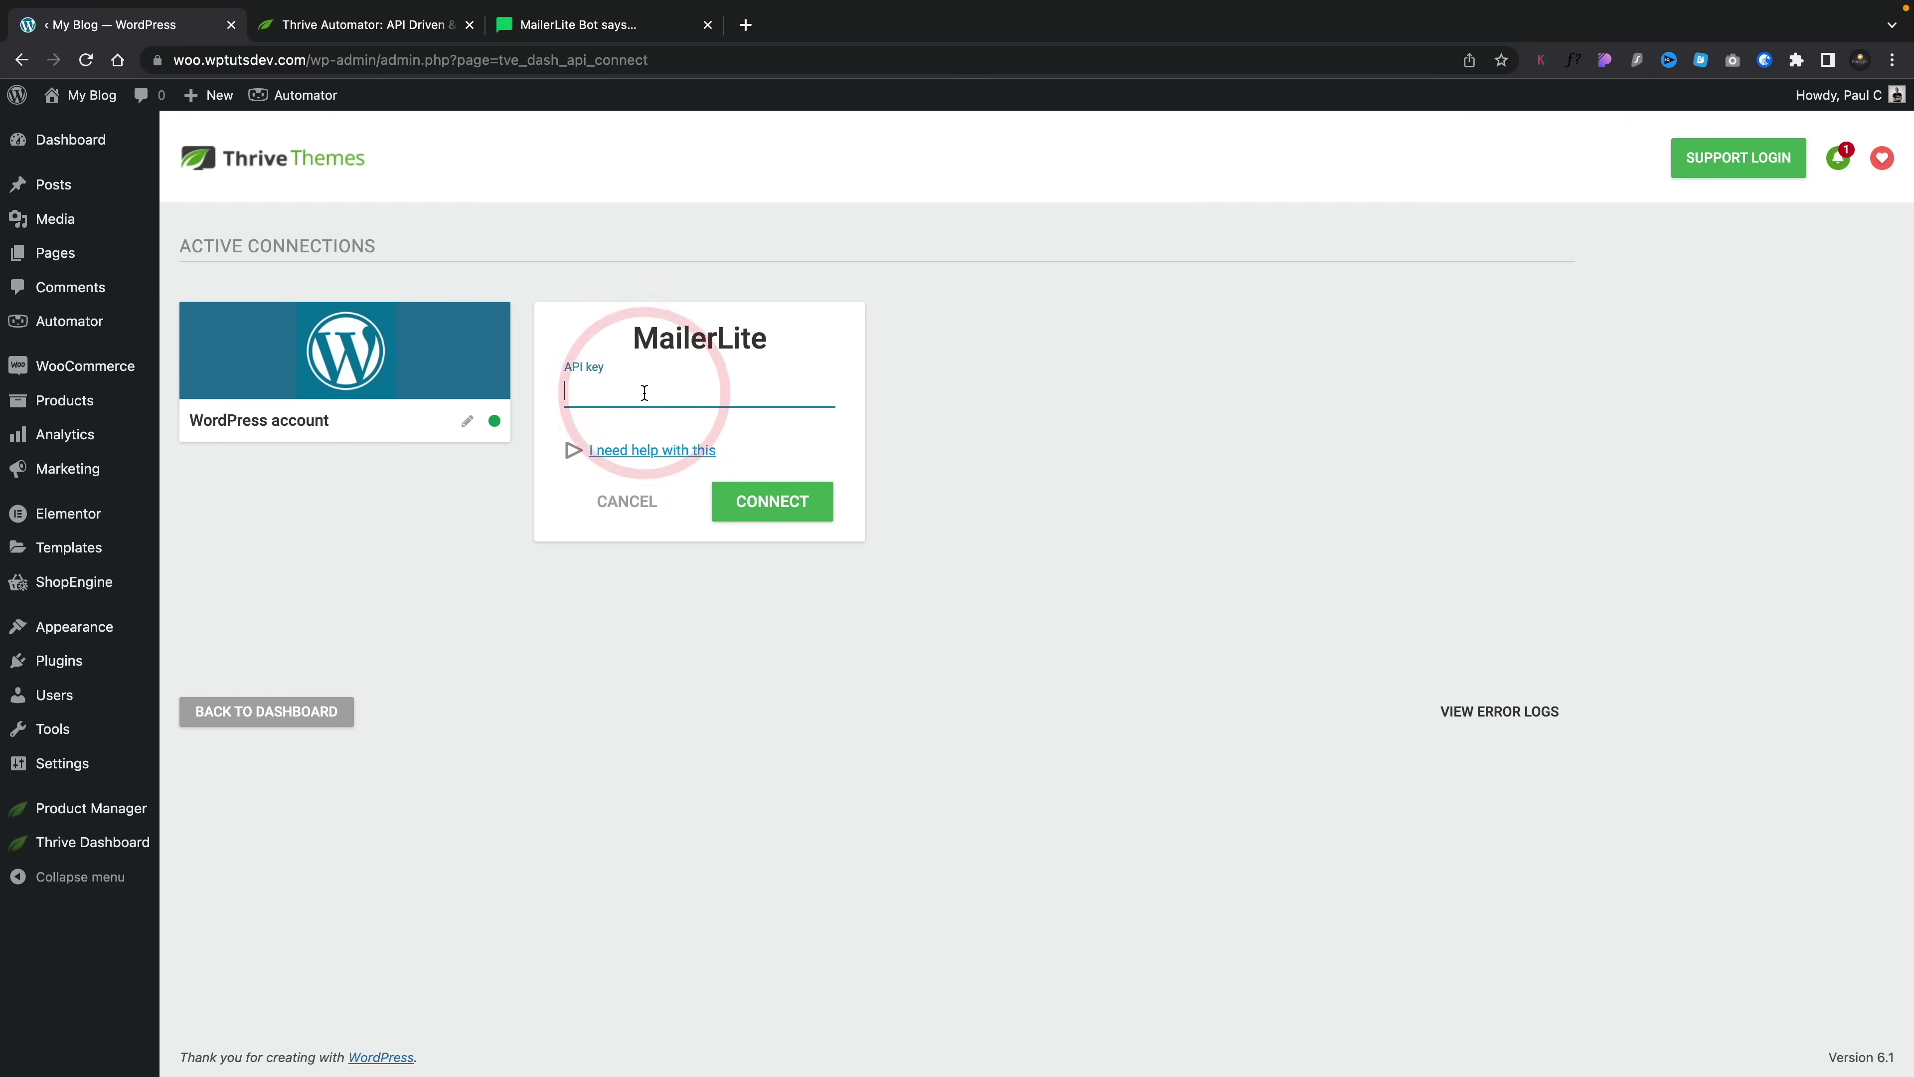
{"action": "key", "text": "super+v"}
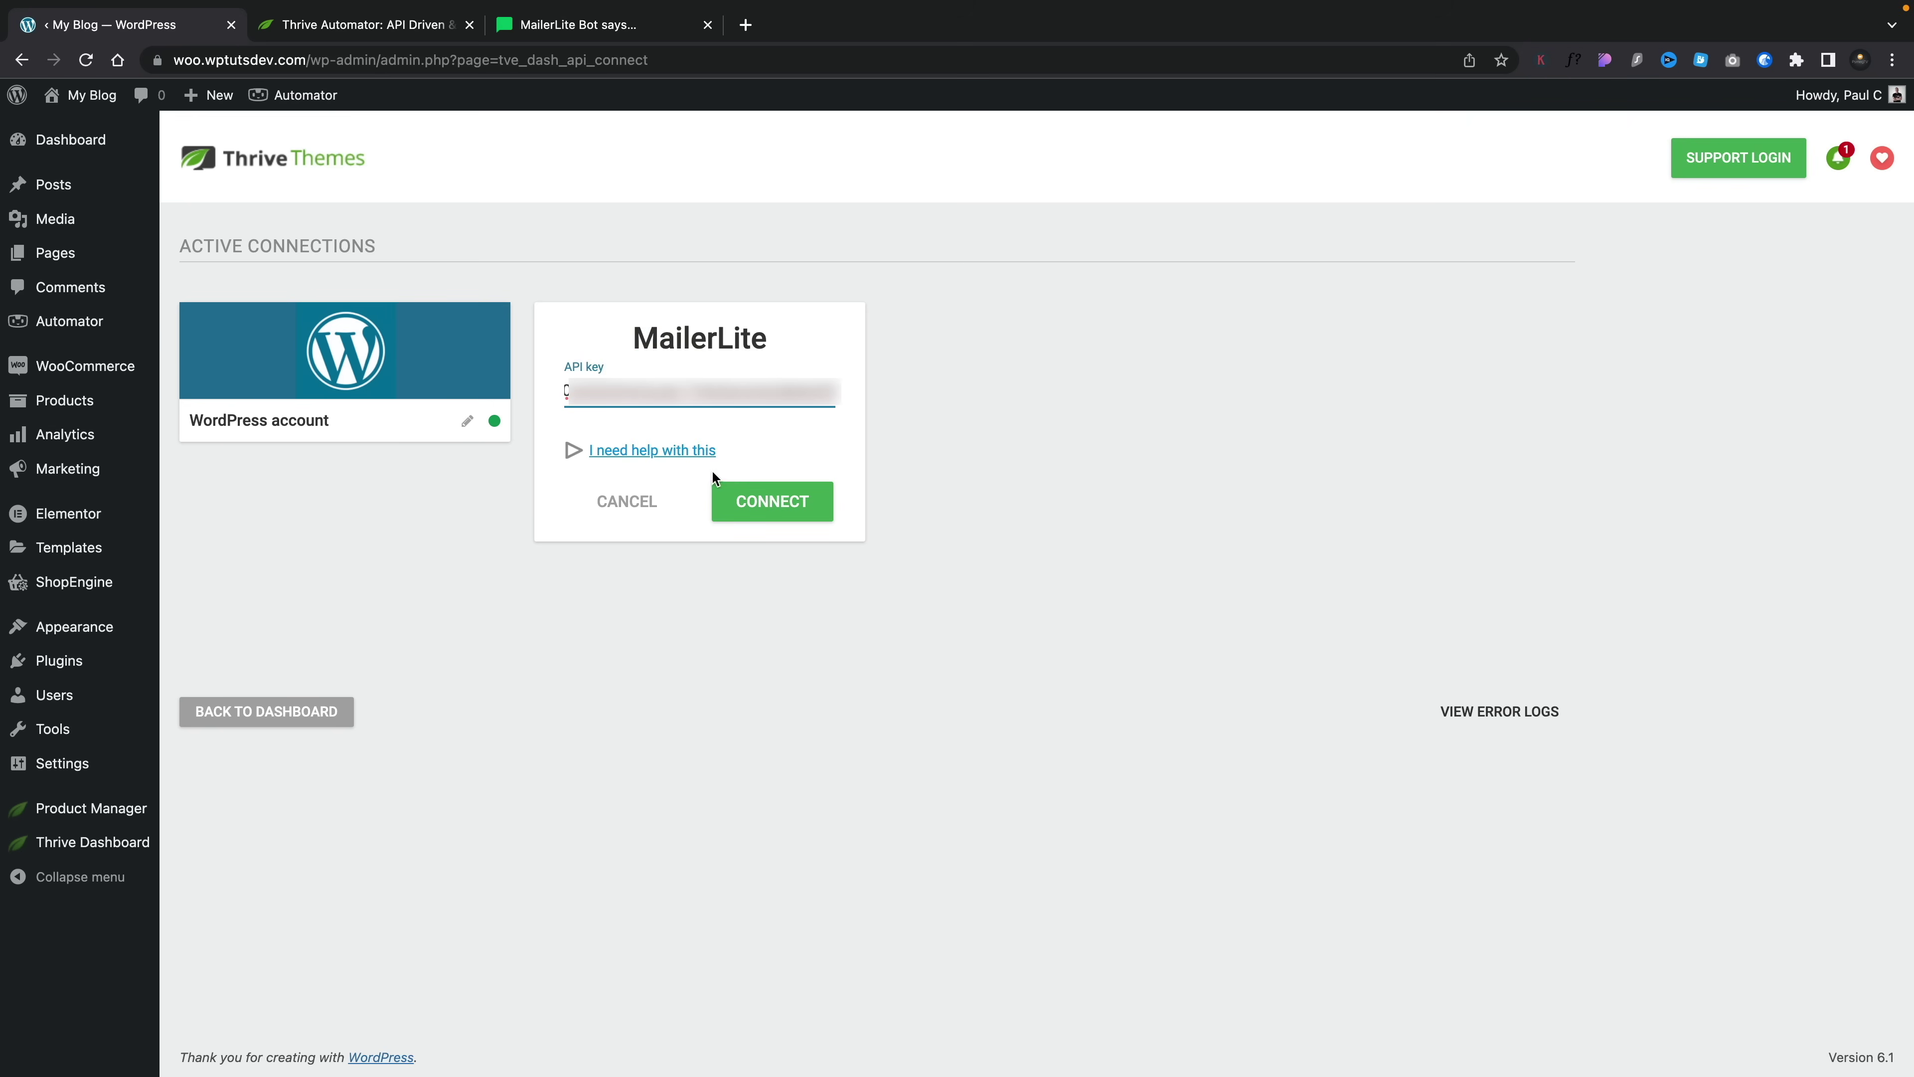
{"action": "left_click", "coordinate": [770, 499]}
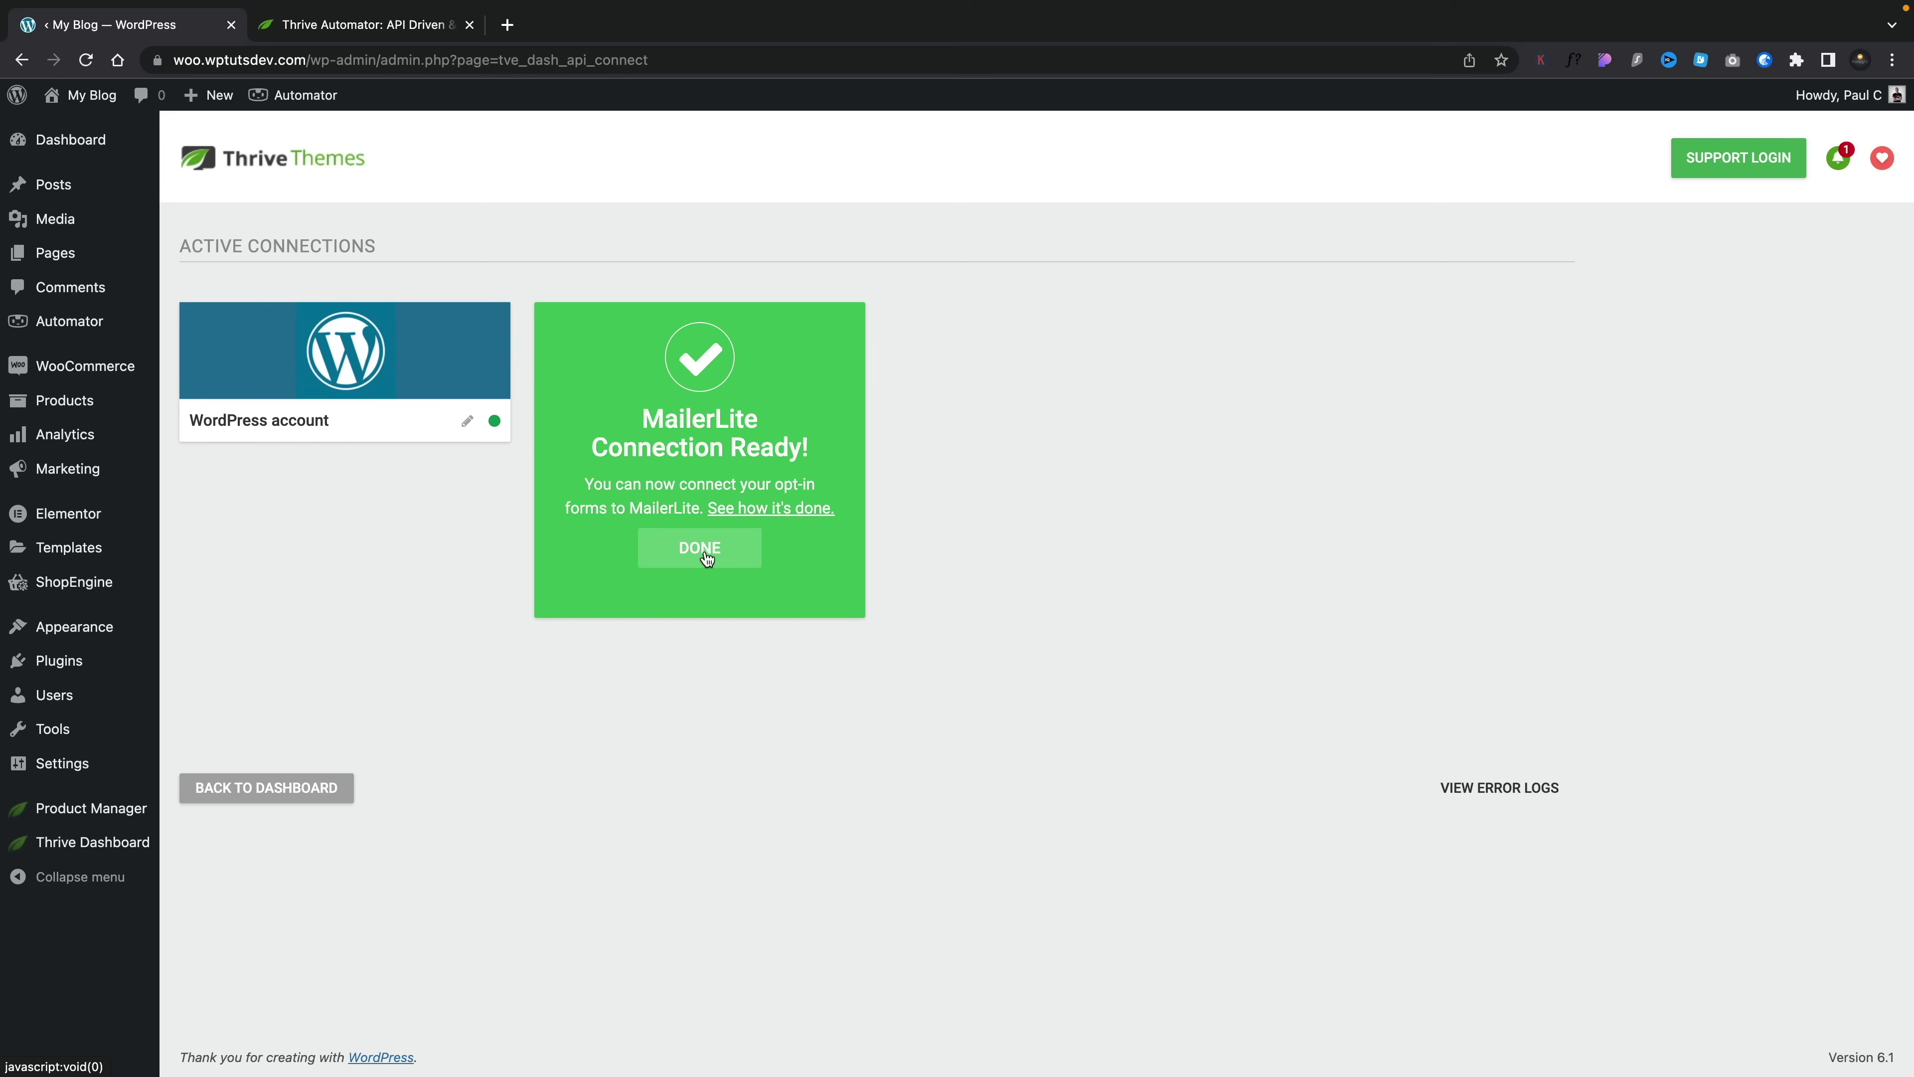
{"action": "left_click", "coordinate": [706, 558]}
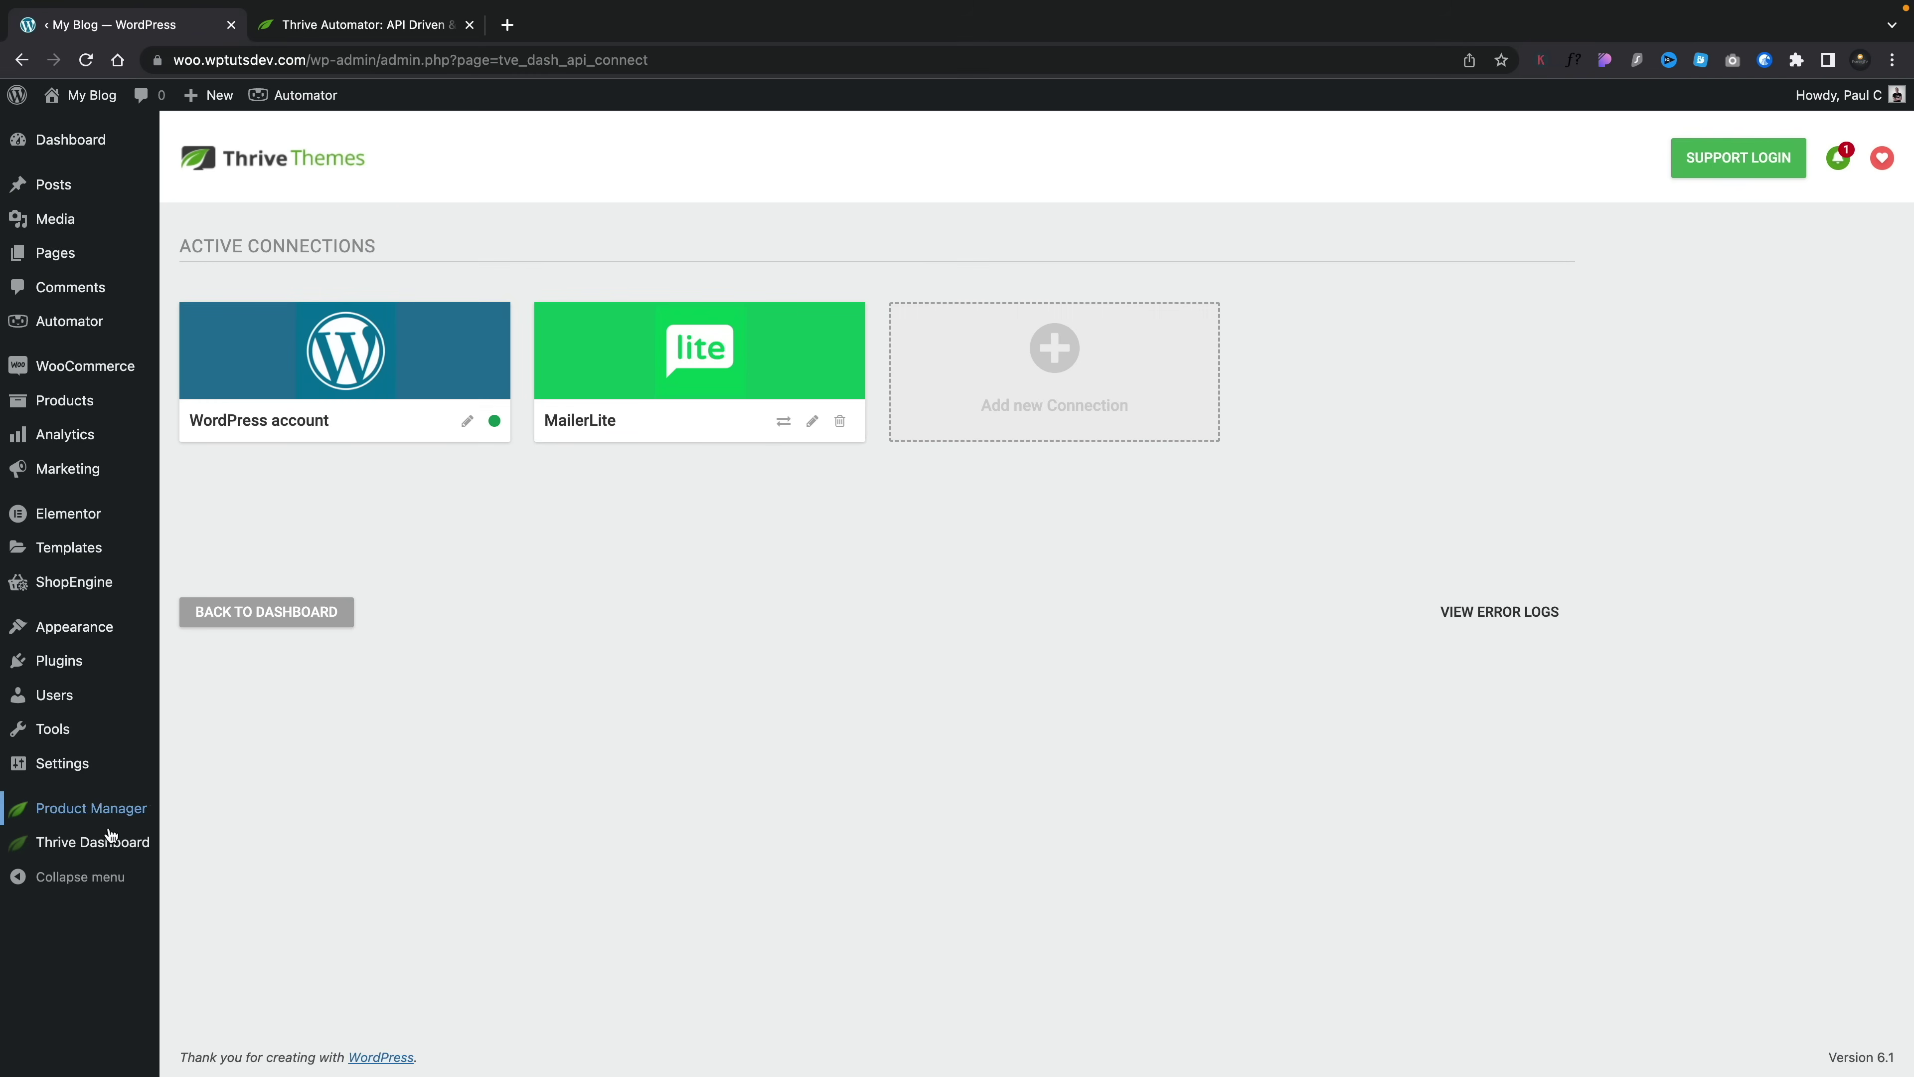
Step: Create a new automation in Thrive Automator and name it "subscriber"
{"action": "mouse_move", "coordinate": [96, 843]}
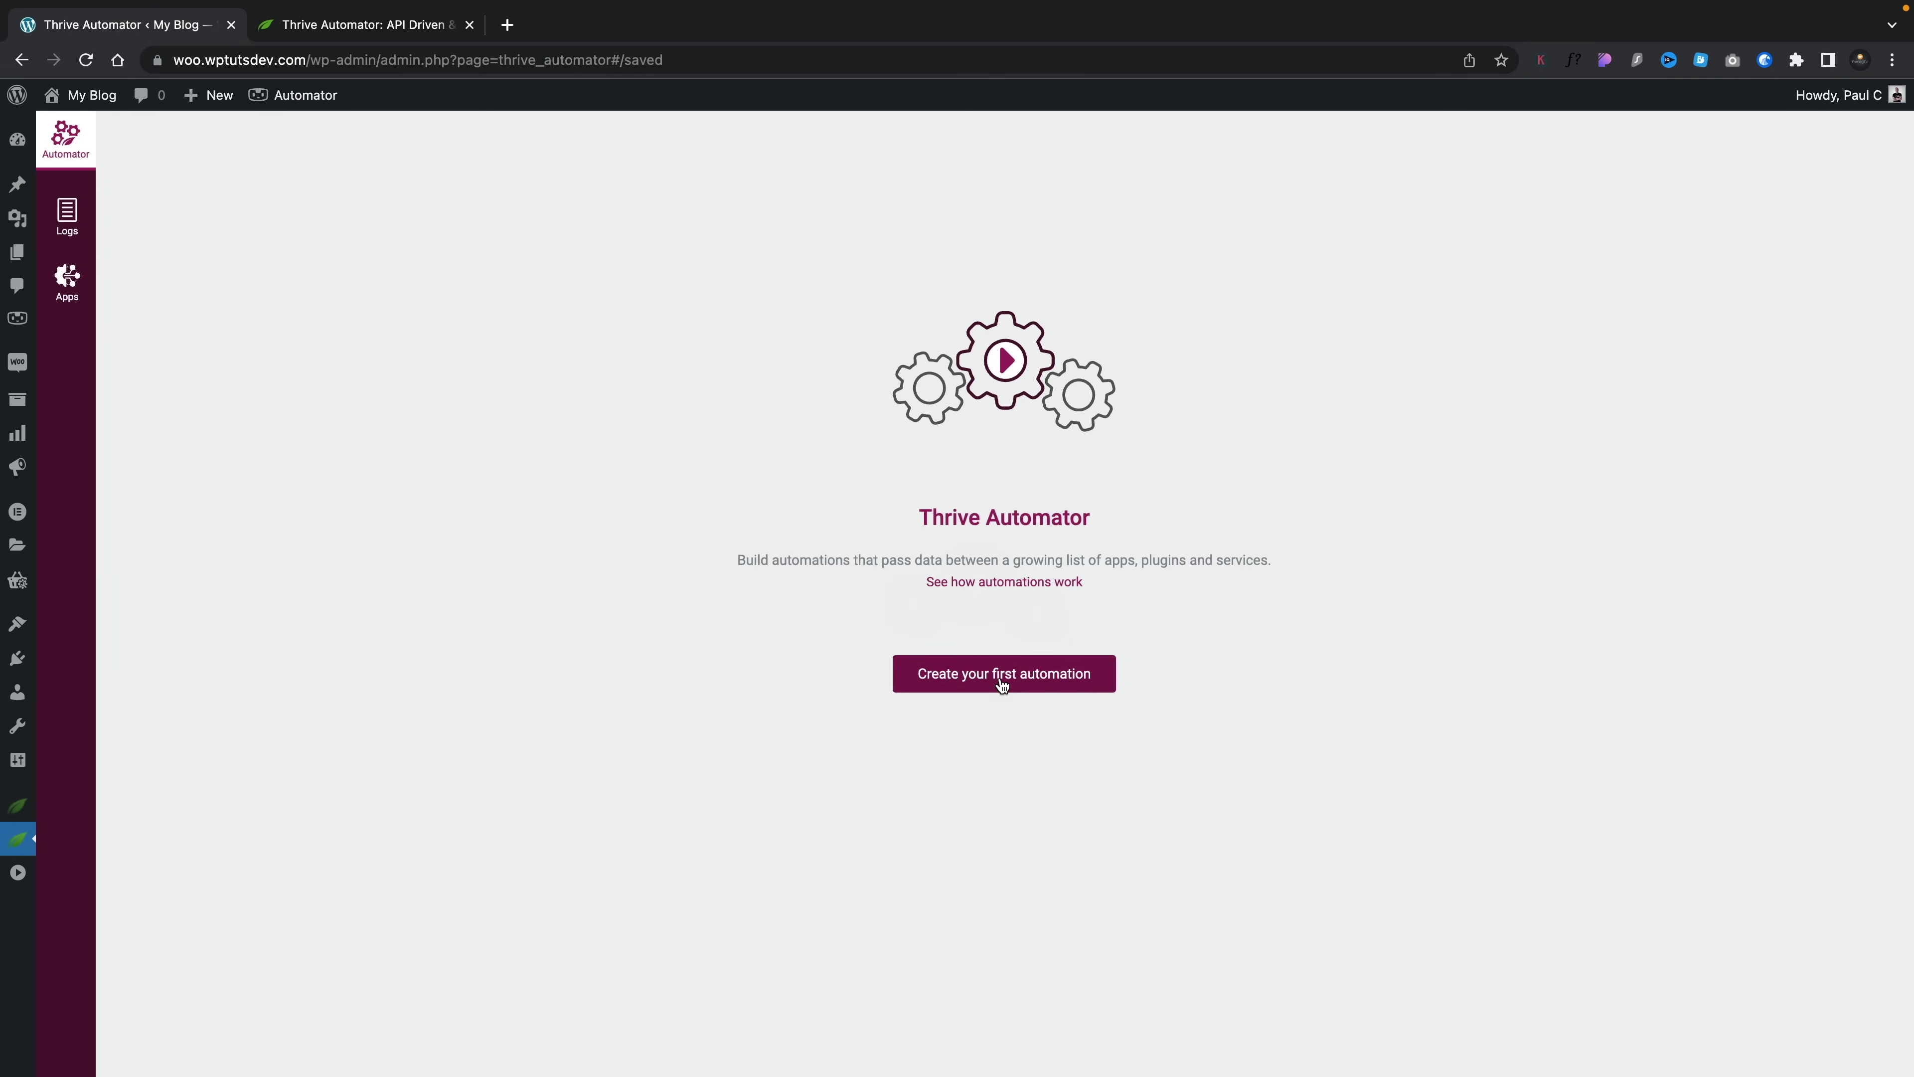
{"action": "left_click", "coordinate": [1002, 682]}
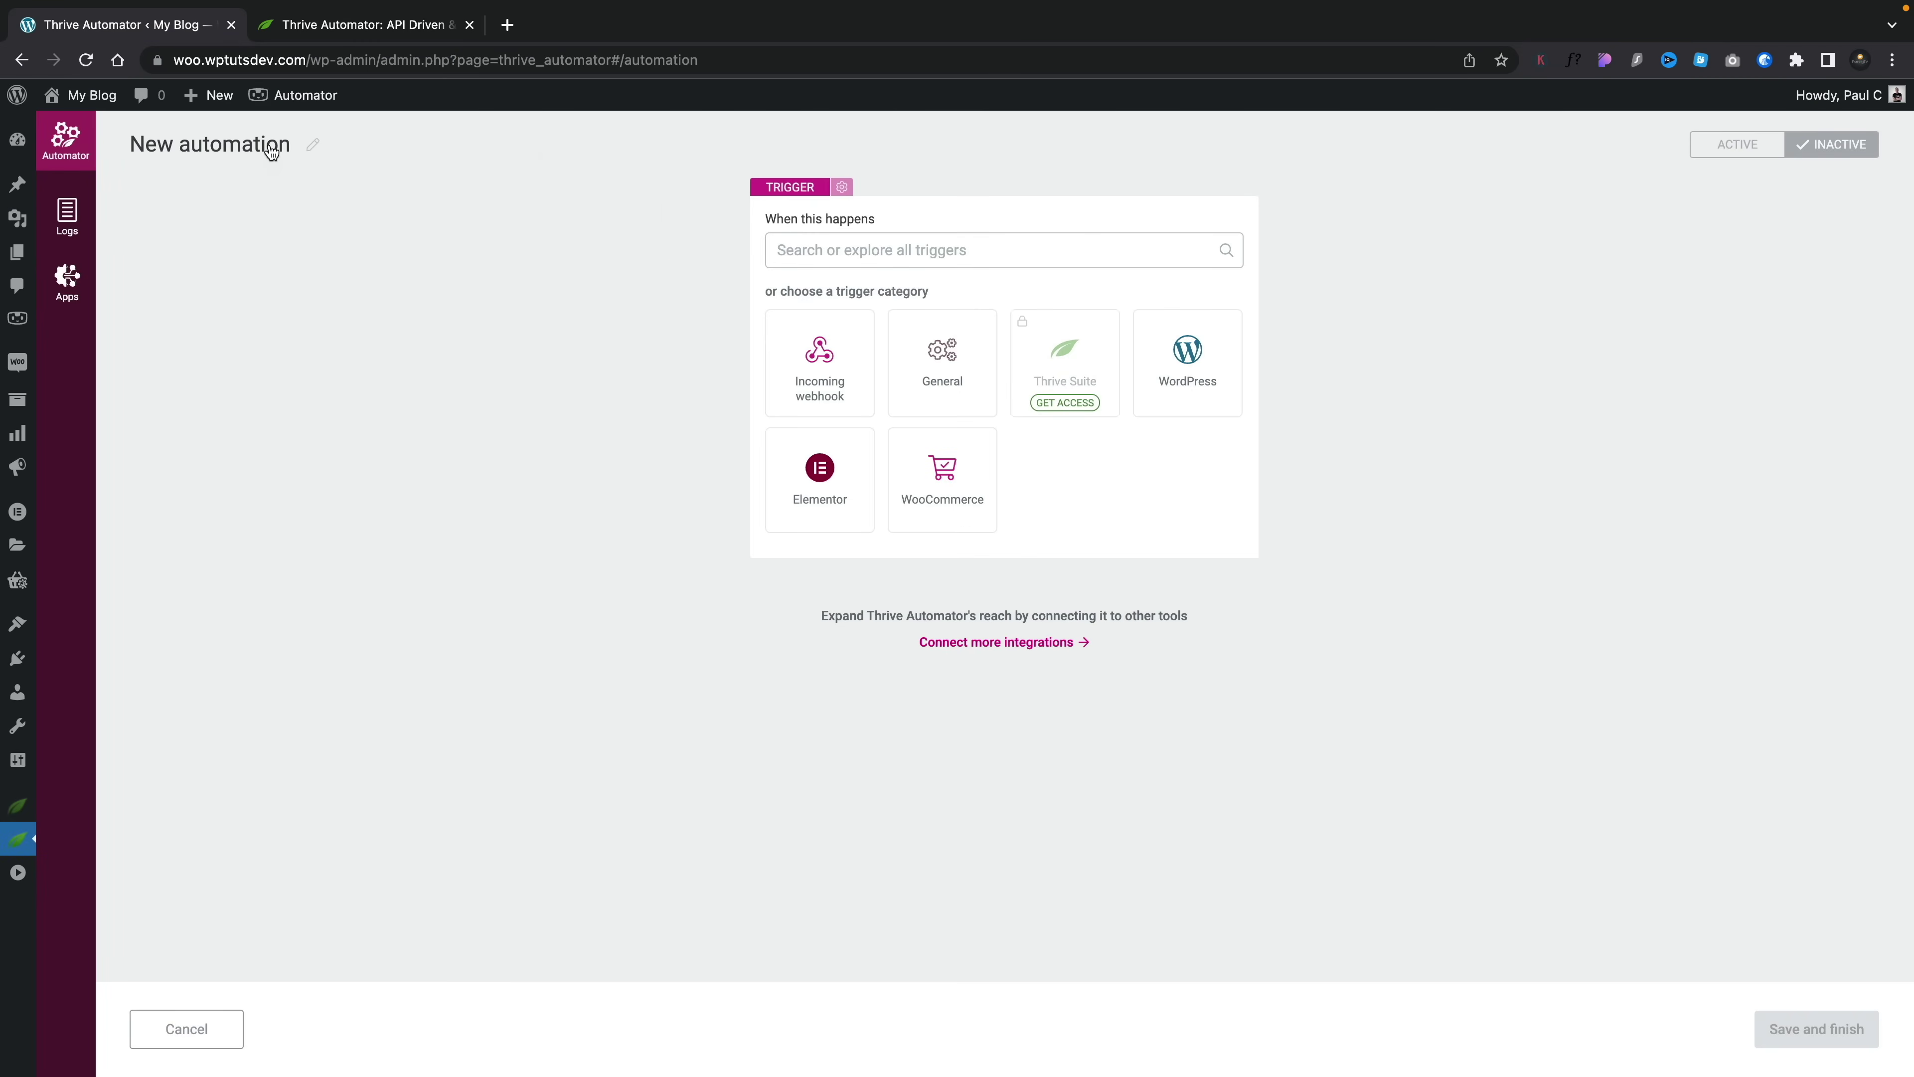
{"action": "left_click", "coordinate": [288, 154]}
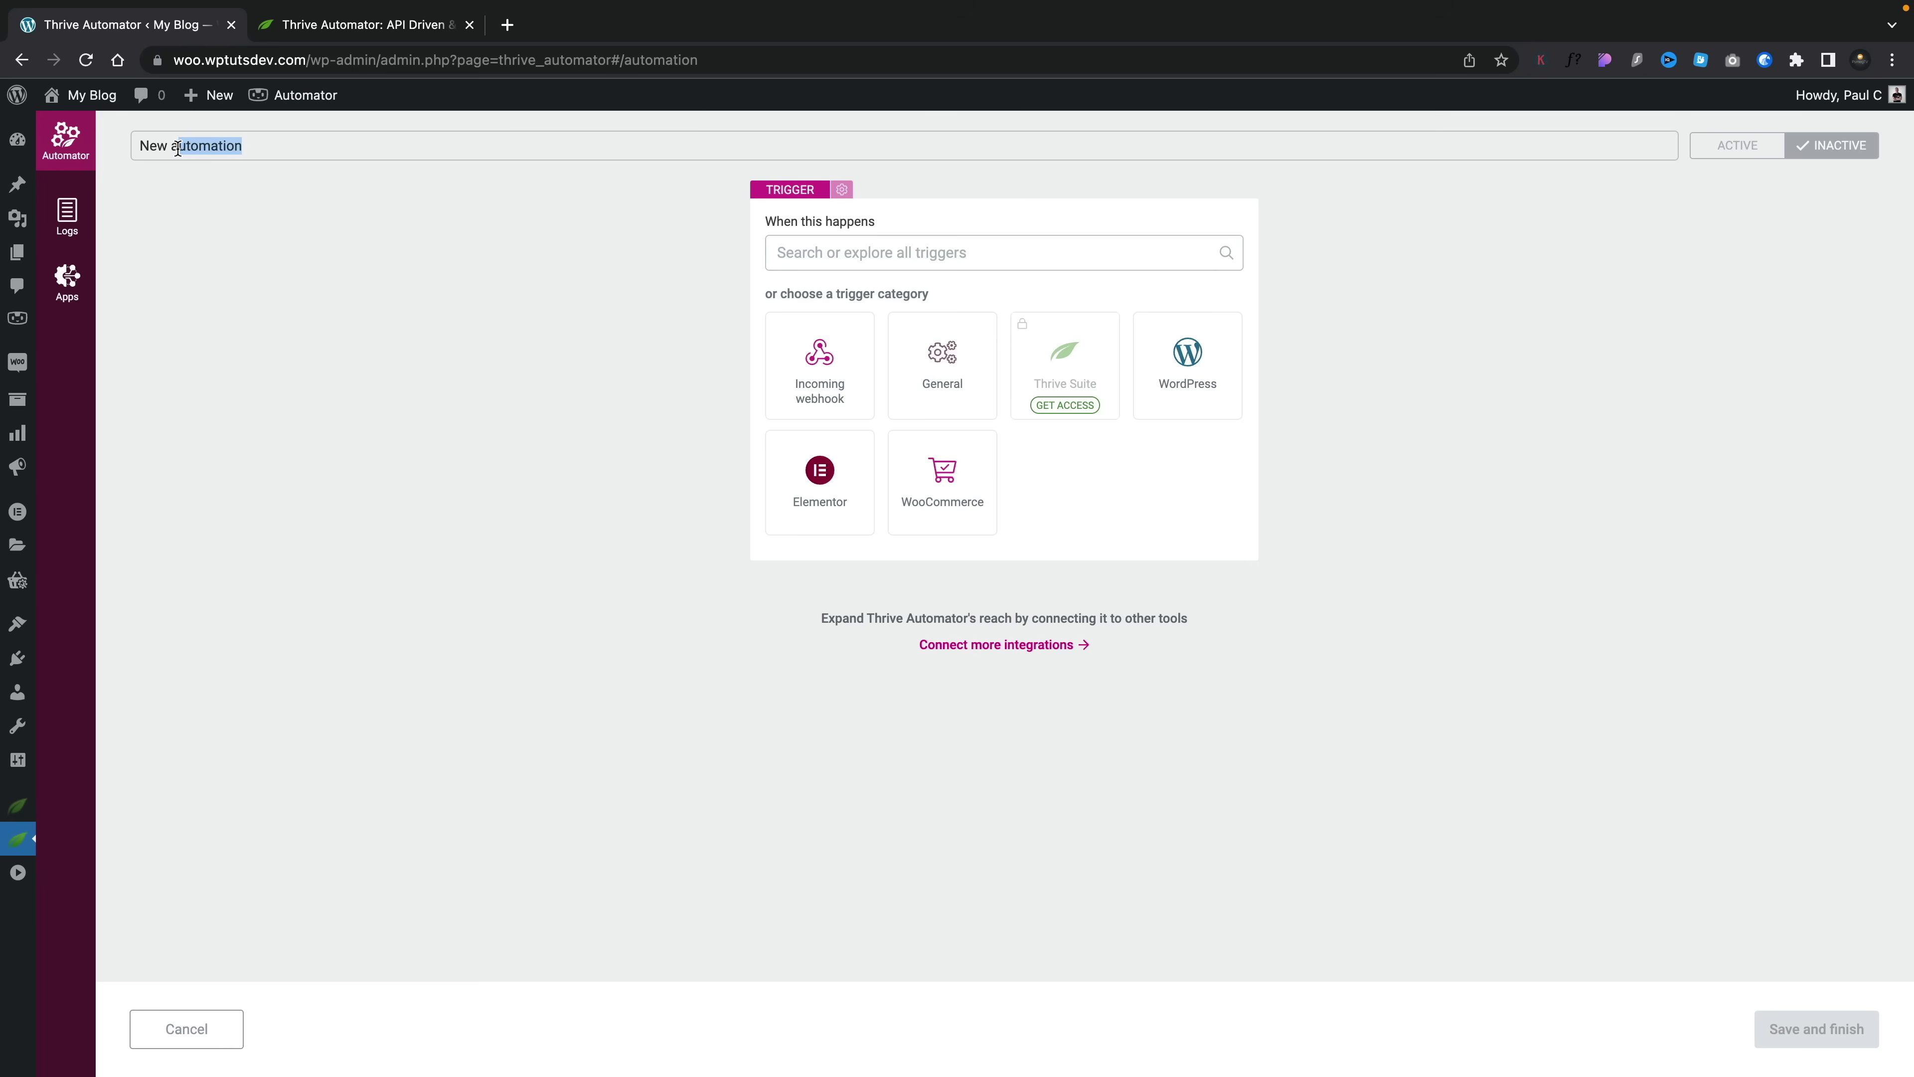
{"action": "type", "text": "subscriber"}
{"action": "left_click", "coordinate": [313, 199]}
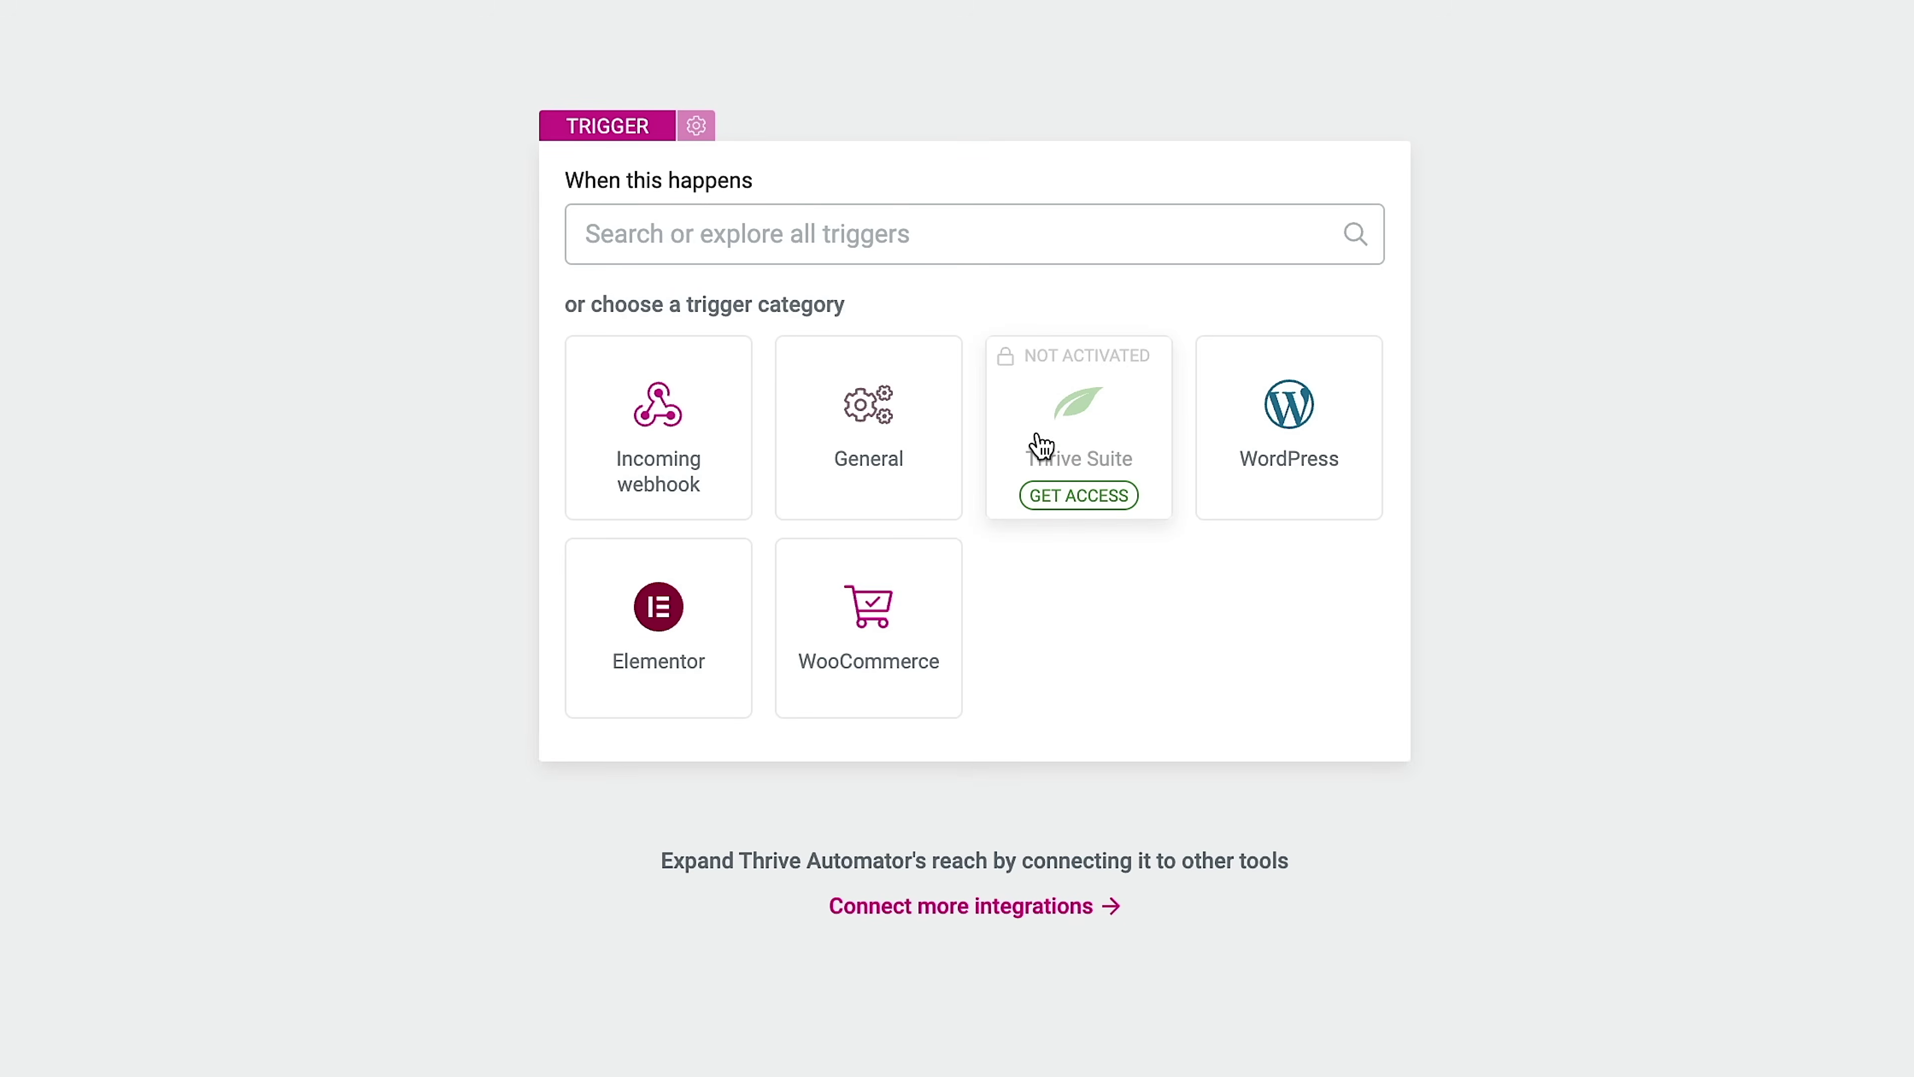
Step: Add the WordPress trigger "User creates new account" to the automation
{"action": "left_click", "coordinate": [1016, 234]}
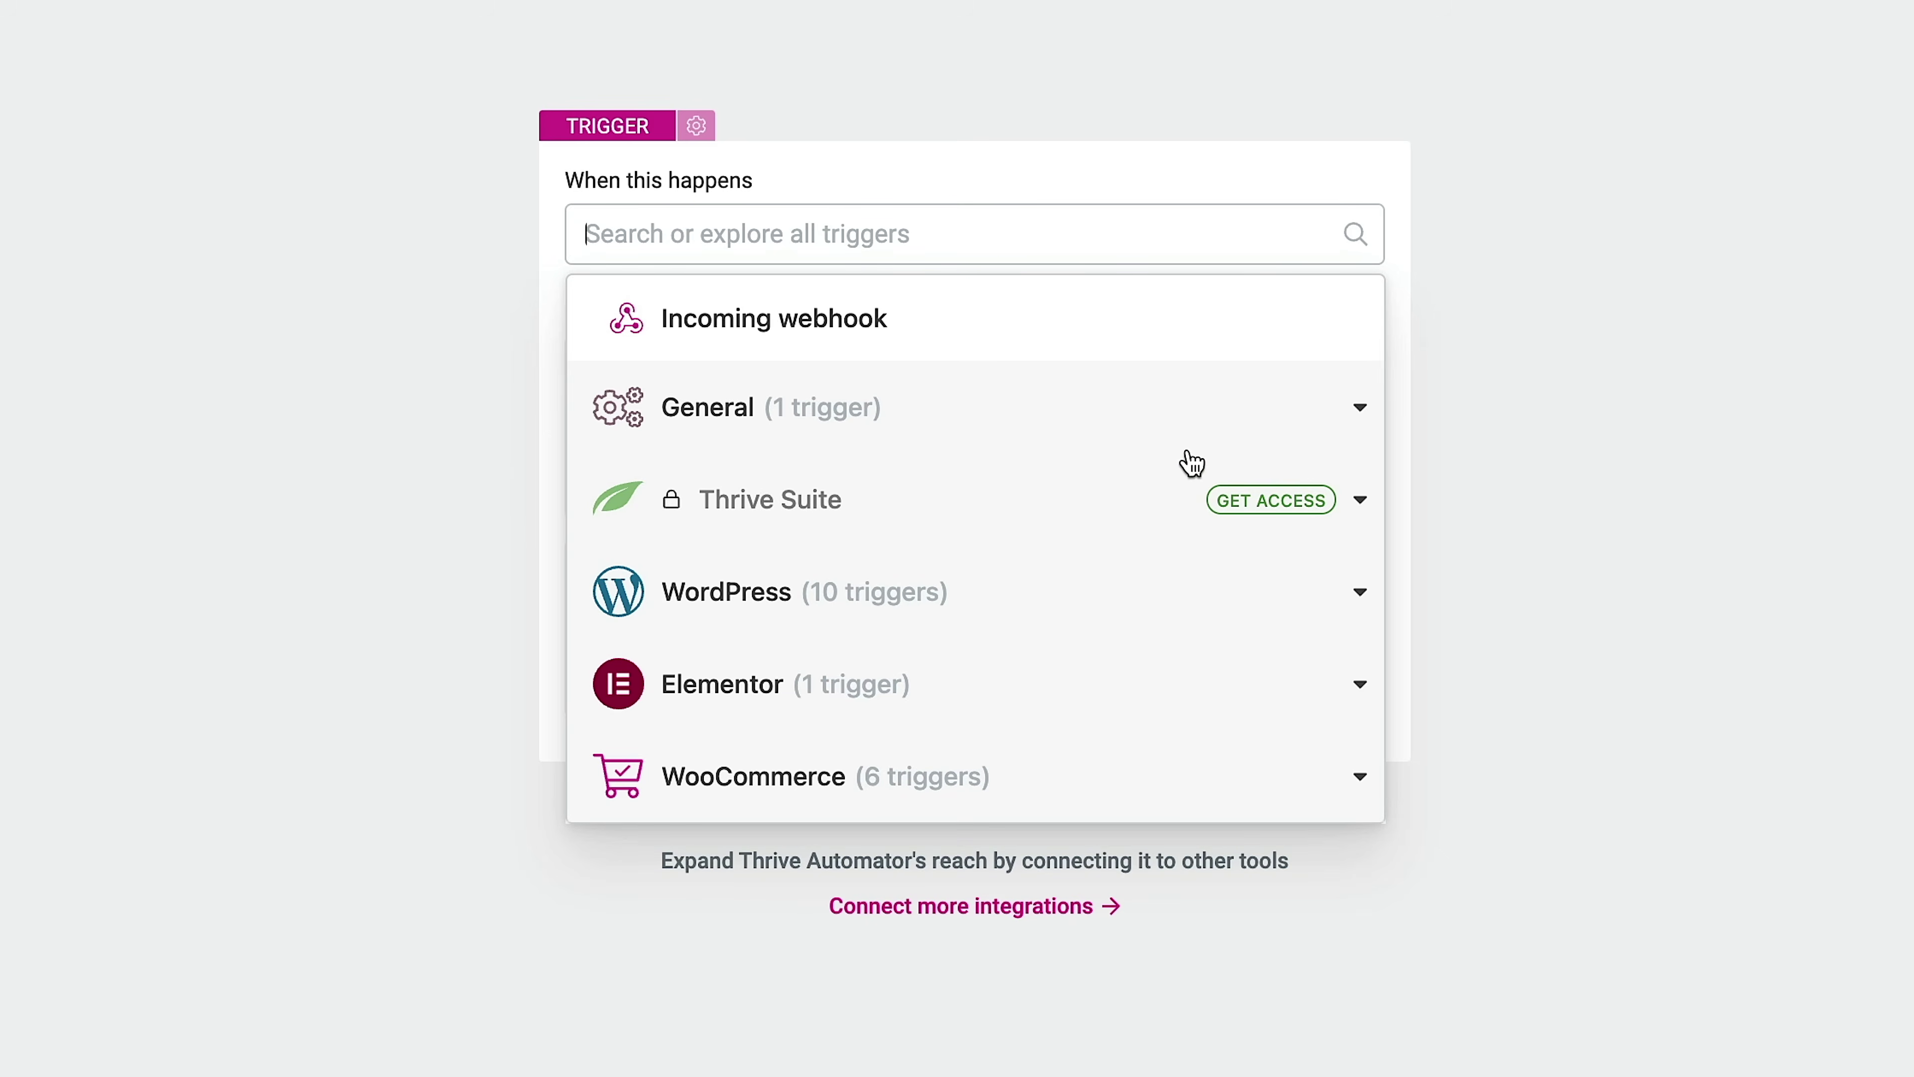
{"action": "left_click", "coordinate": [1364, 416]}
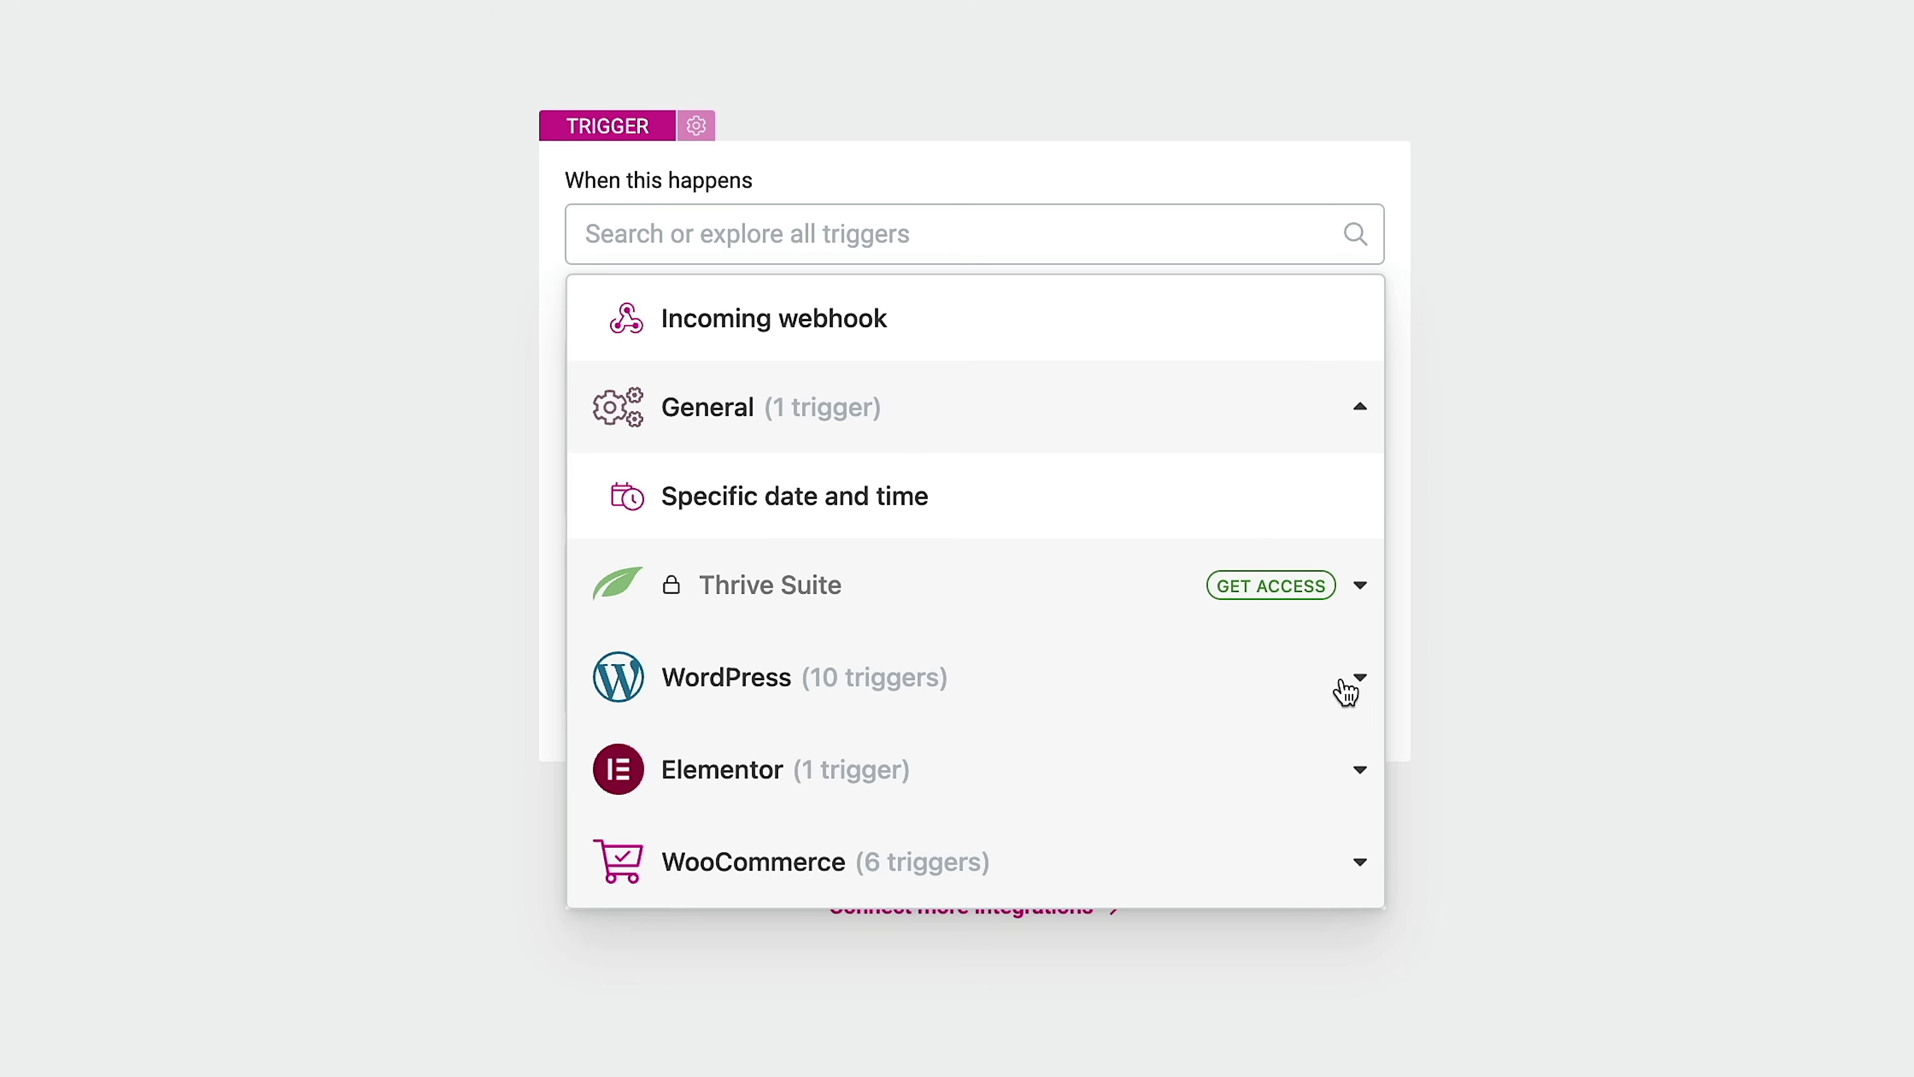
{"action": "left_click", "coordinate": [1357, 683]}
{"action": "scroll", "coordinate": [1162, 838], "scroll_direction": "down", "scroll_amount": 2}
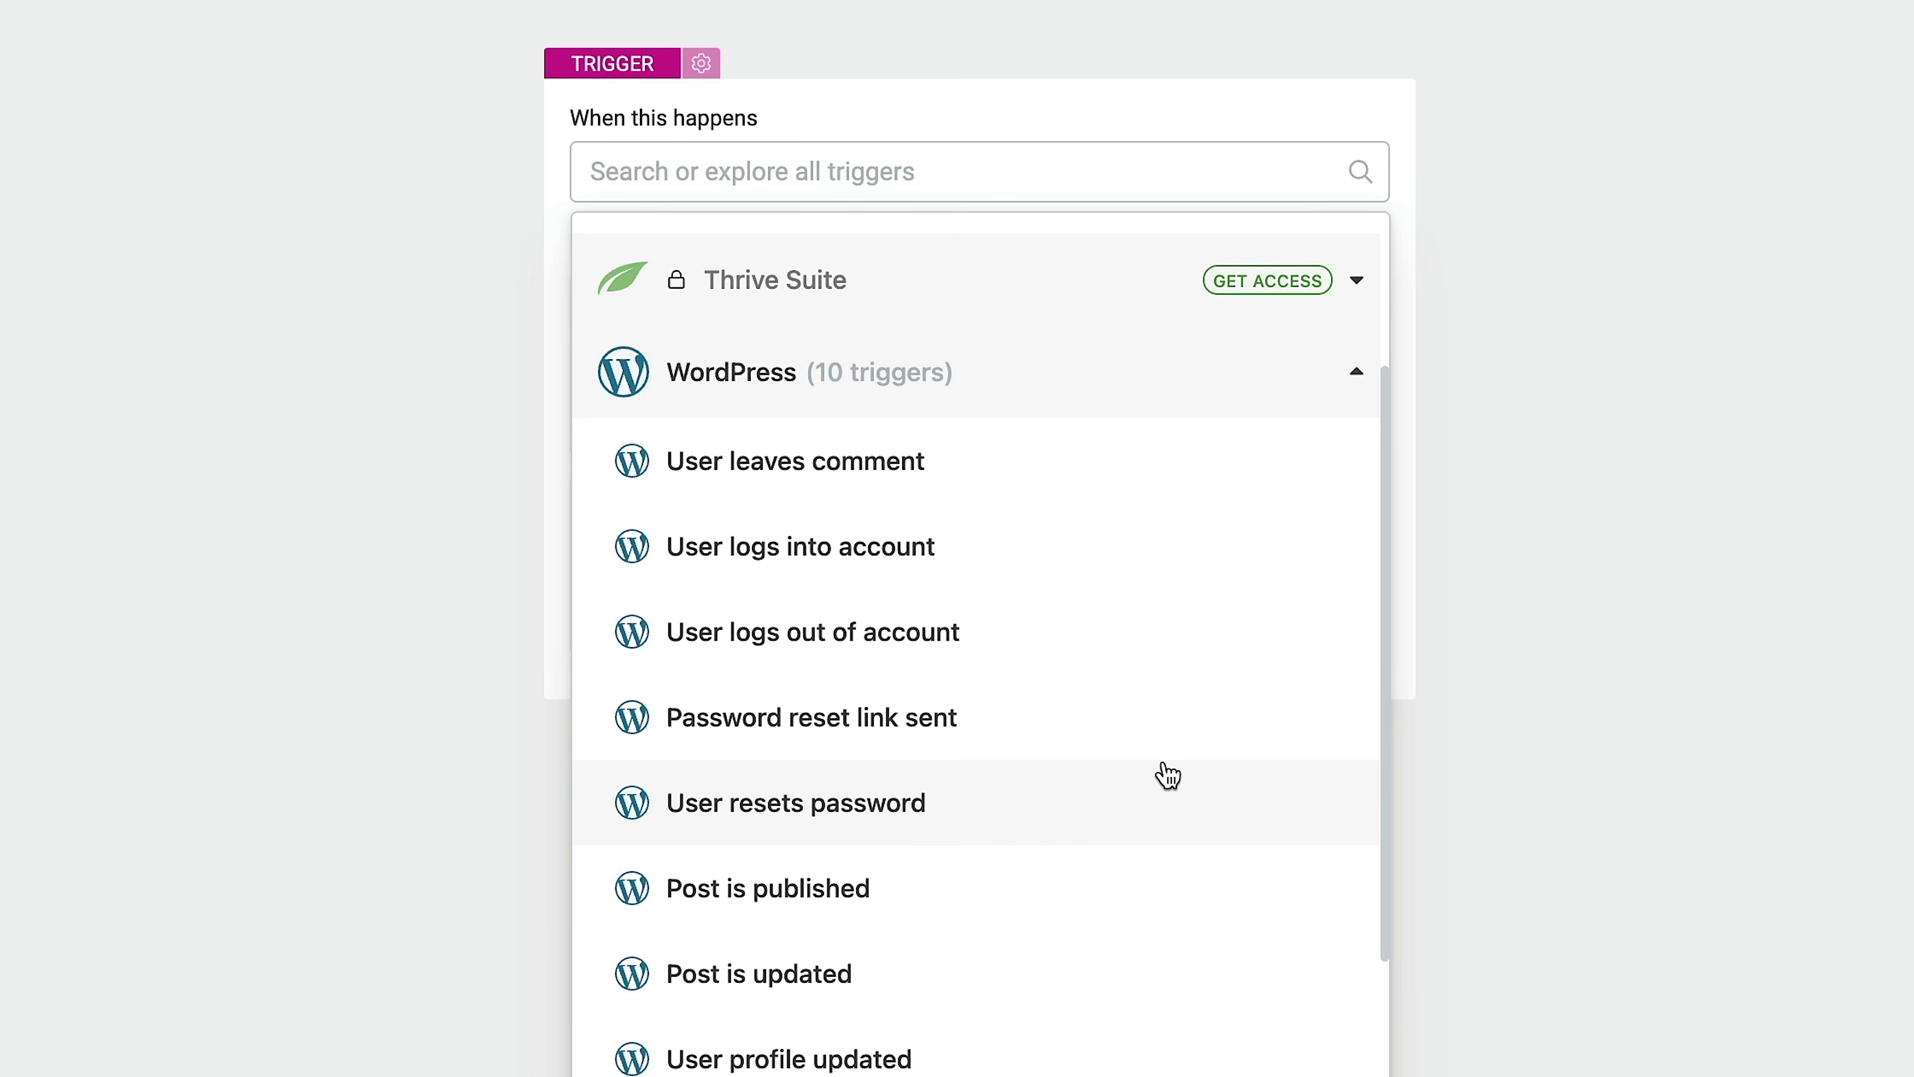
{"action": "scroll", "coordinate": [1180, 912], "scroll_direction": "down", "scroll_amount": 3}
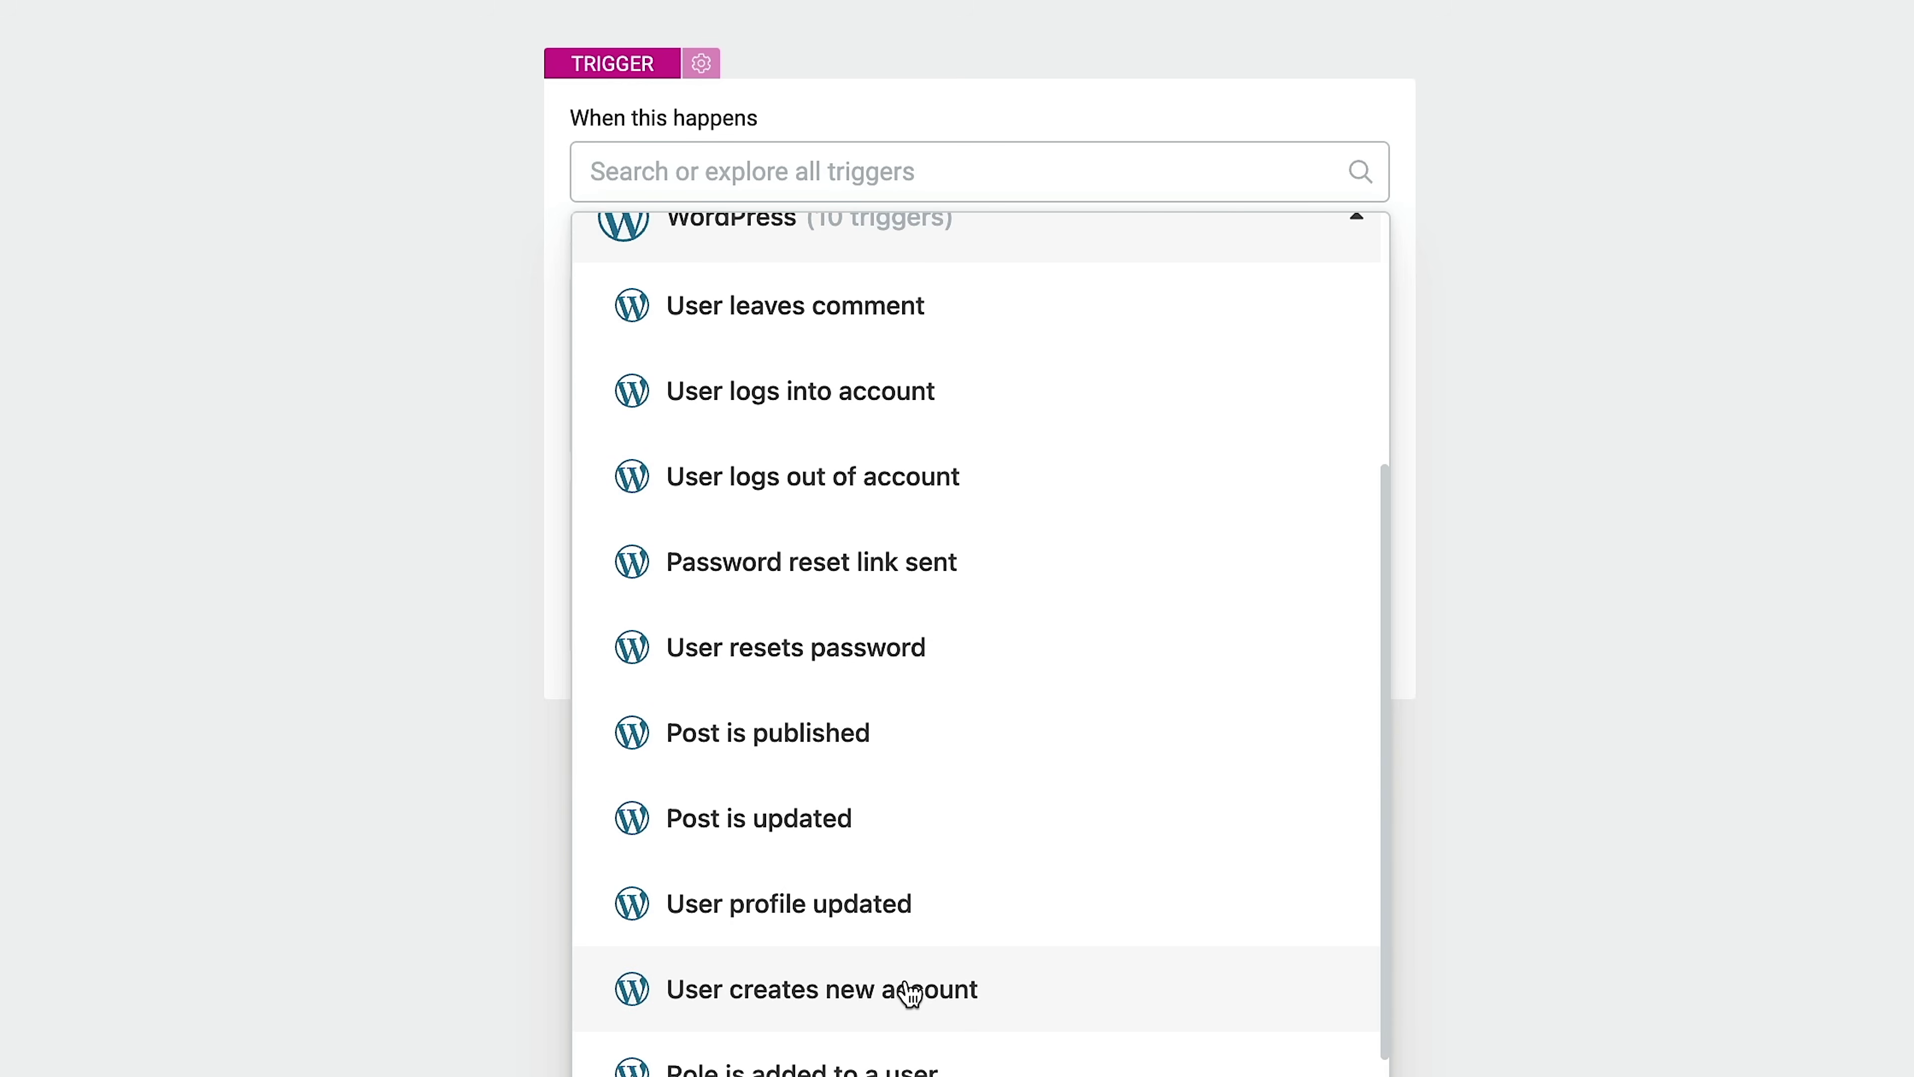
{"action": "left_click", "coordinate": [909, 994]}
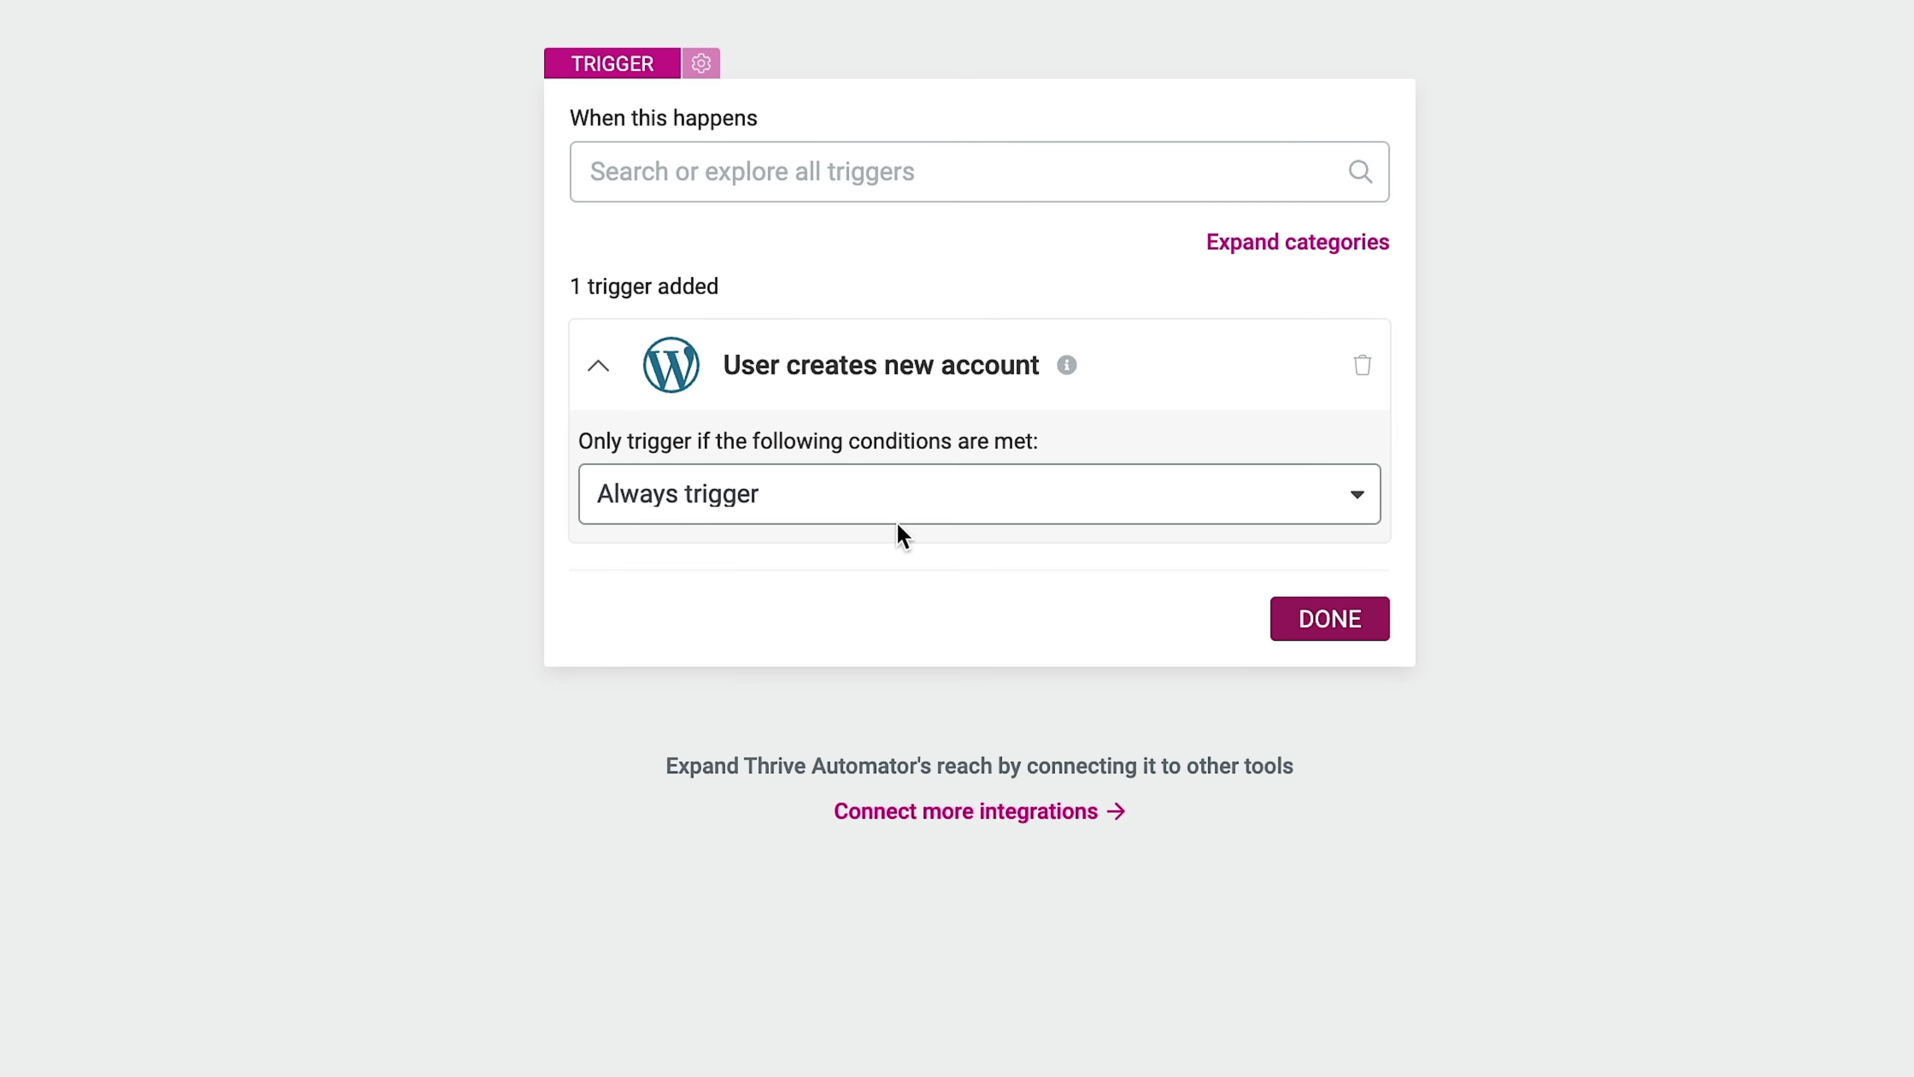
Step: Review the trigger's available conditions, keep it on "Always trigger", and finish the trigger
{"action": "left_click", "coordinate": [852, 518]}
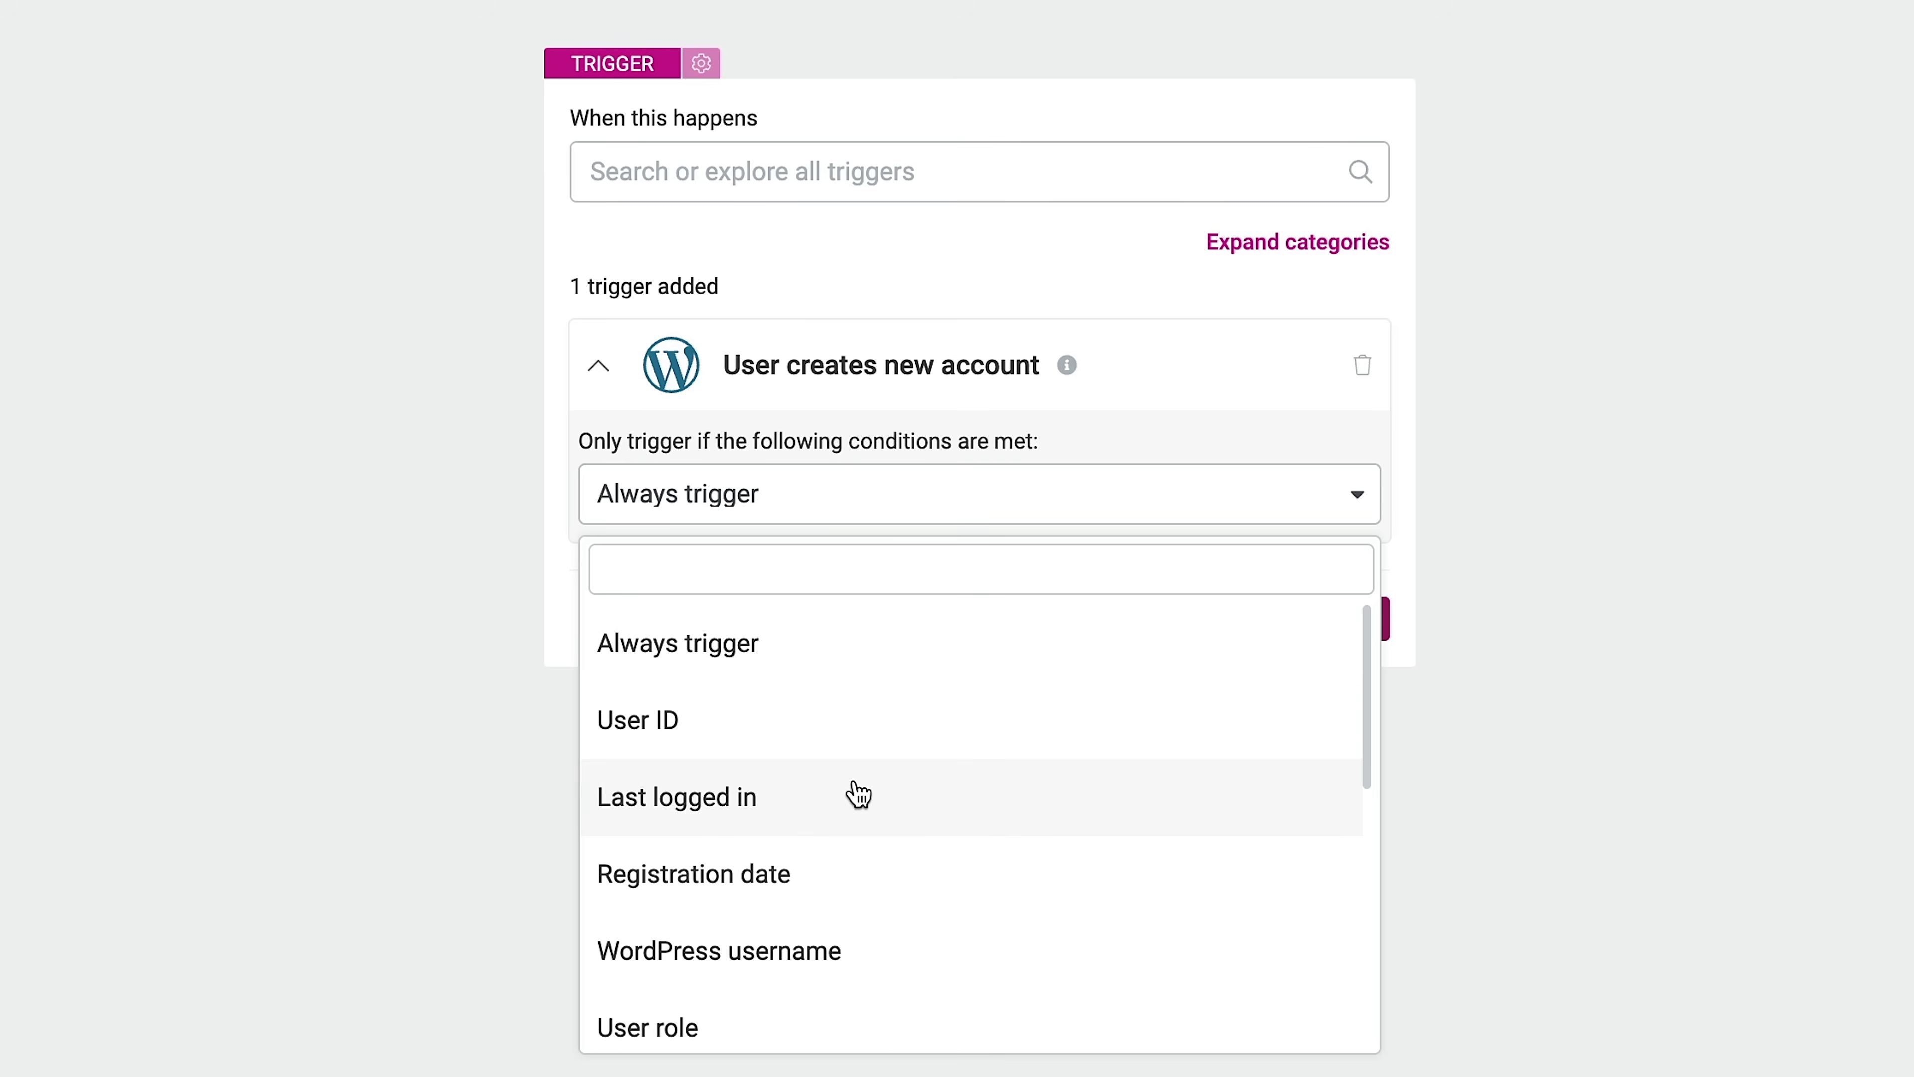
{"action": "scroll", "coordinate": [906, 889], "scroll_direction": "down", "scroll_amount": 5}
{"action": "scroll", "coordinate": [904, 890], "scroll_direction": "down", "scroll_amount": 3}
{"action": "scroll", "coordinate": [905, 890], "scroll_direction": "up", "scroll_amount": 4}
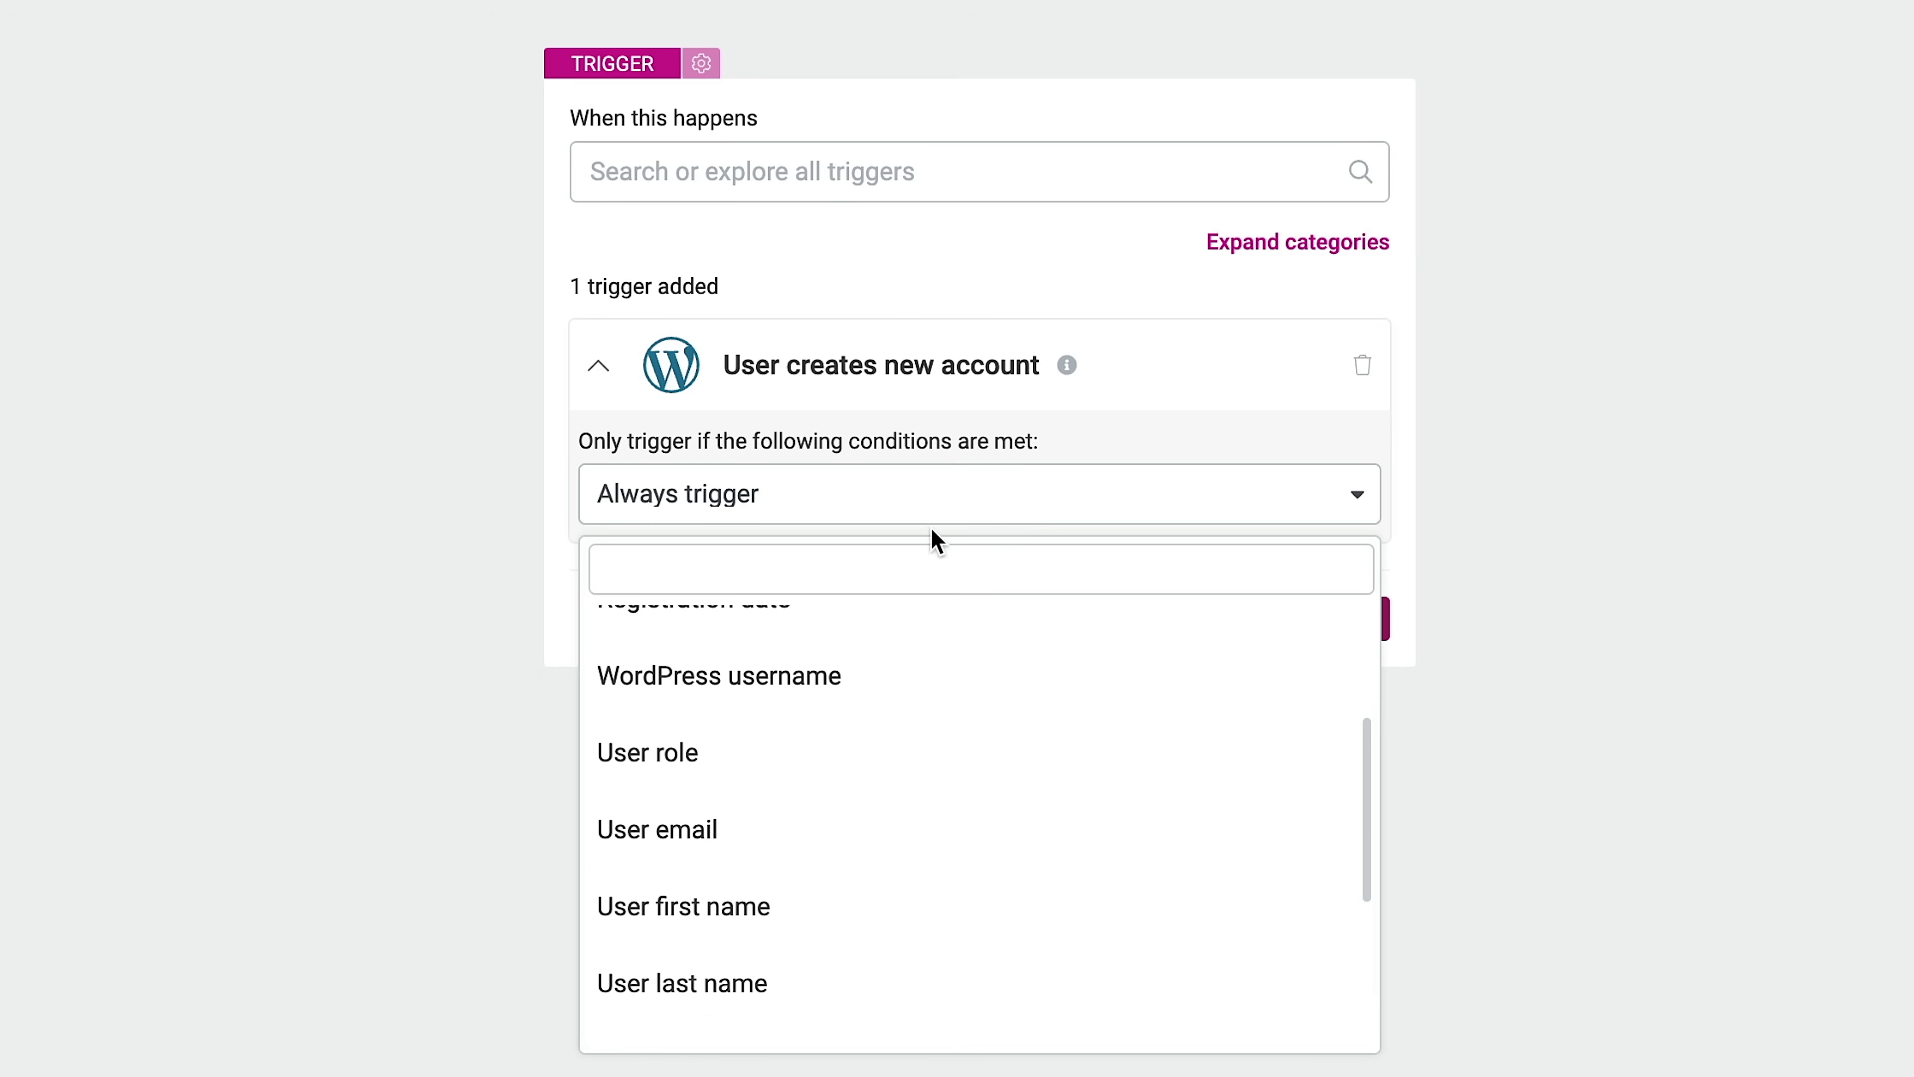
{"action": "left_click", "coordinate": [927, 499]}
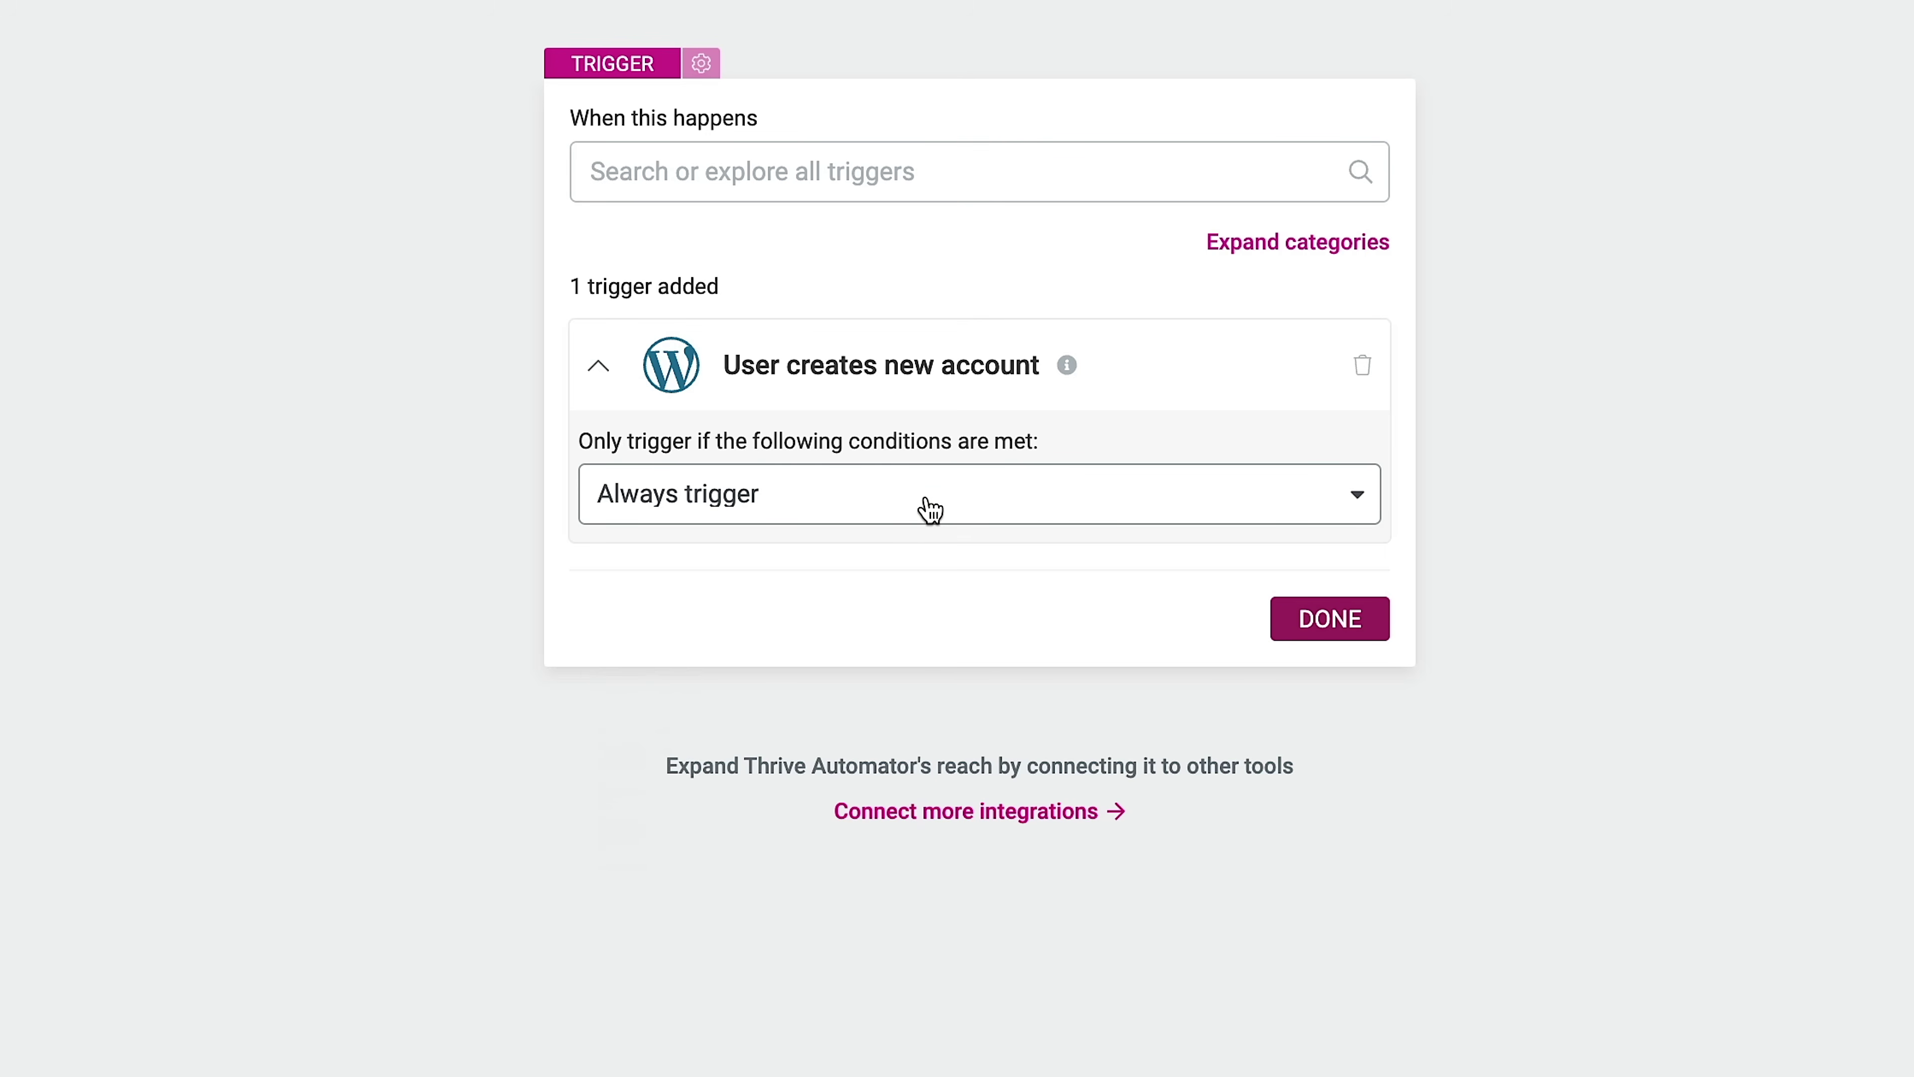
{"action": "left_click", "coordinate": [1330, 620]}
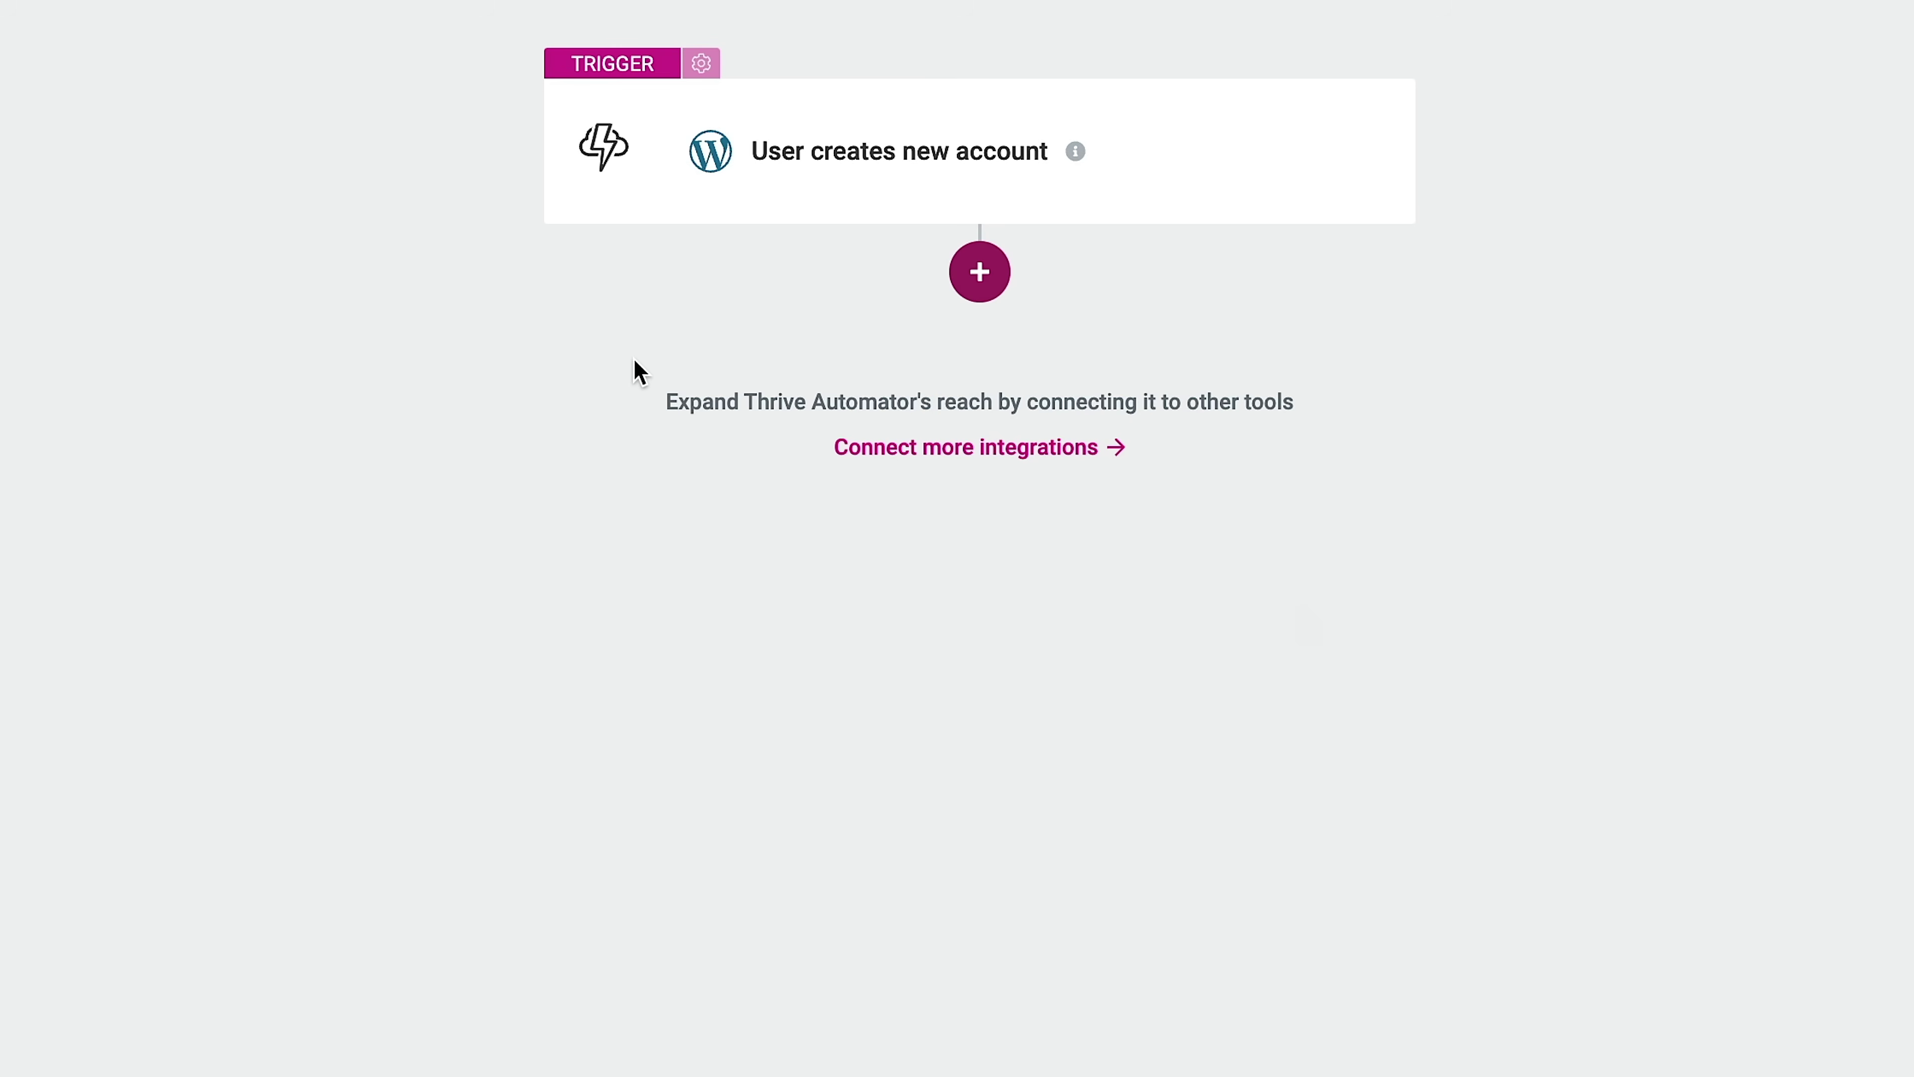
Step: Add a delay of 1 hour after the "User creates new account" trigger
{"action": "left_click", "coordinate": [995, 282]}
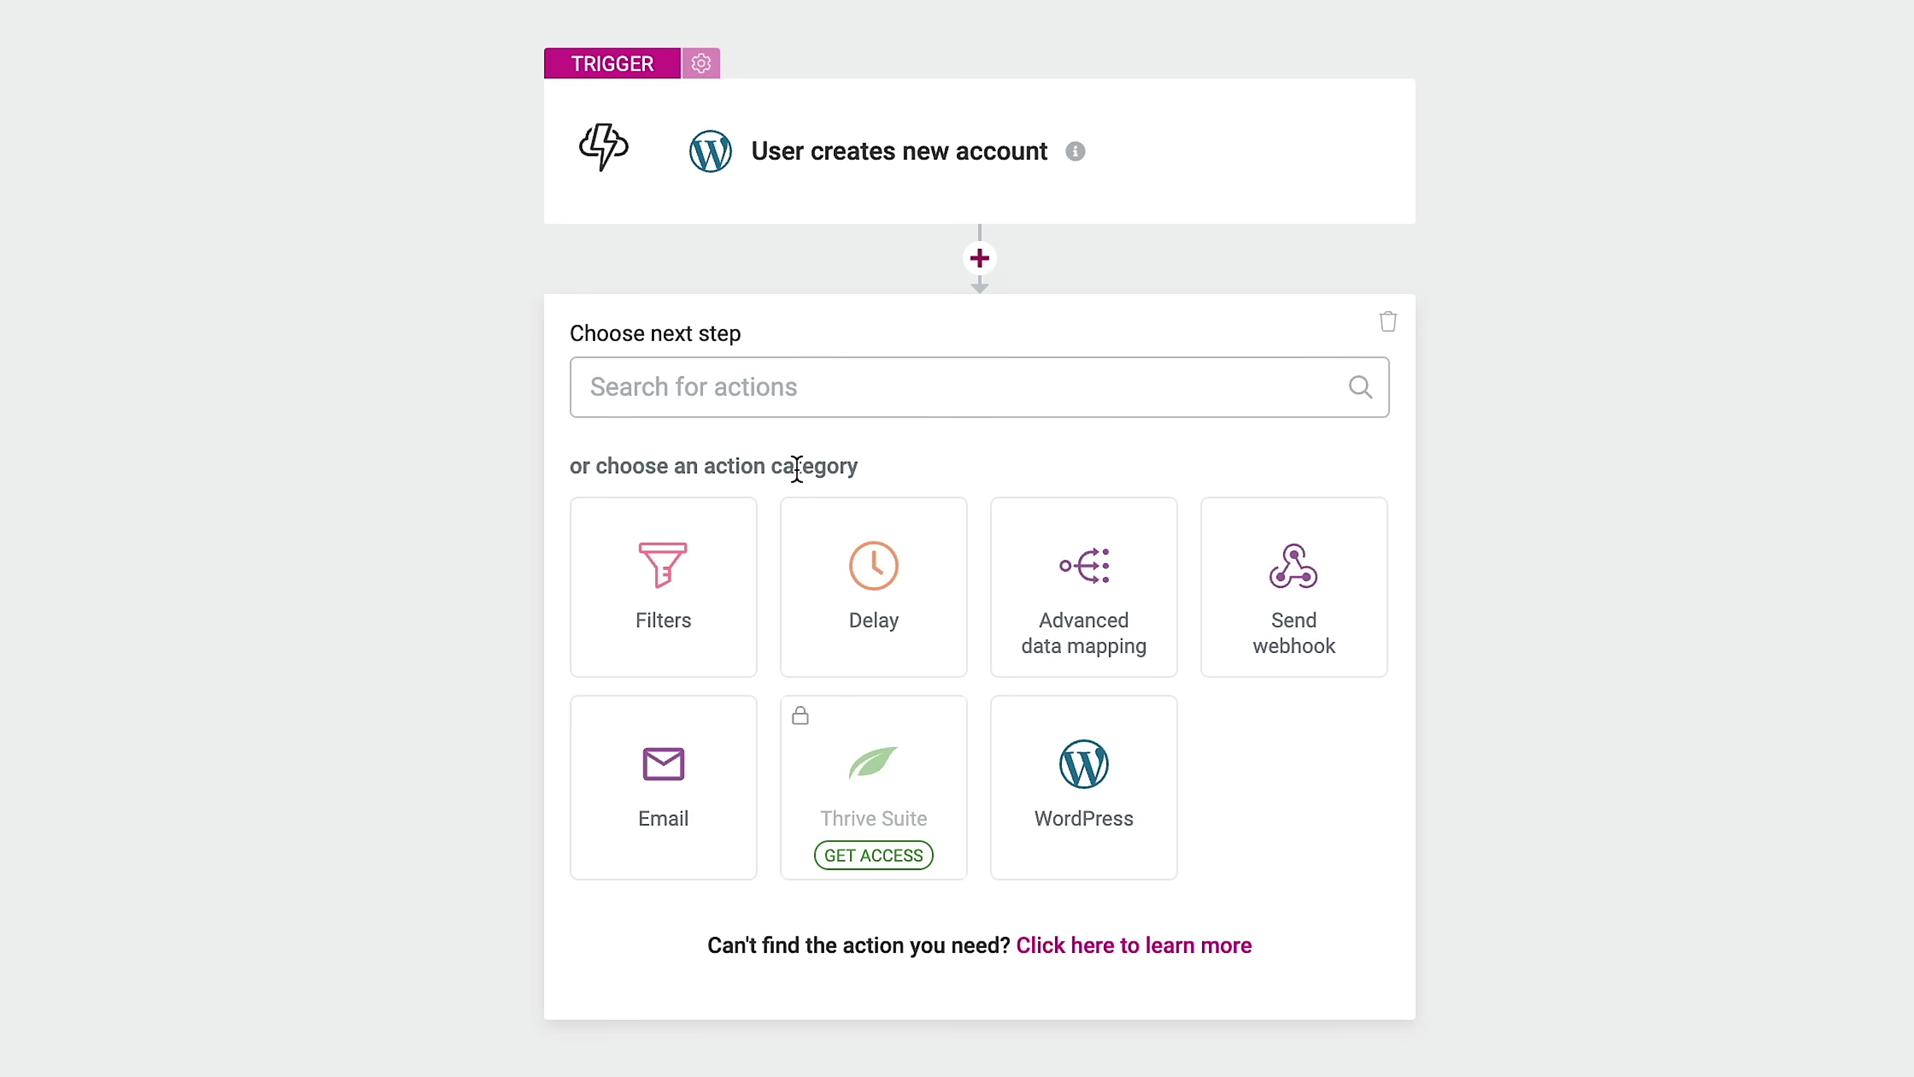
{"action": "left_click", "coordinate": [886, 605]}
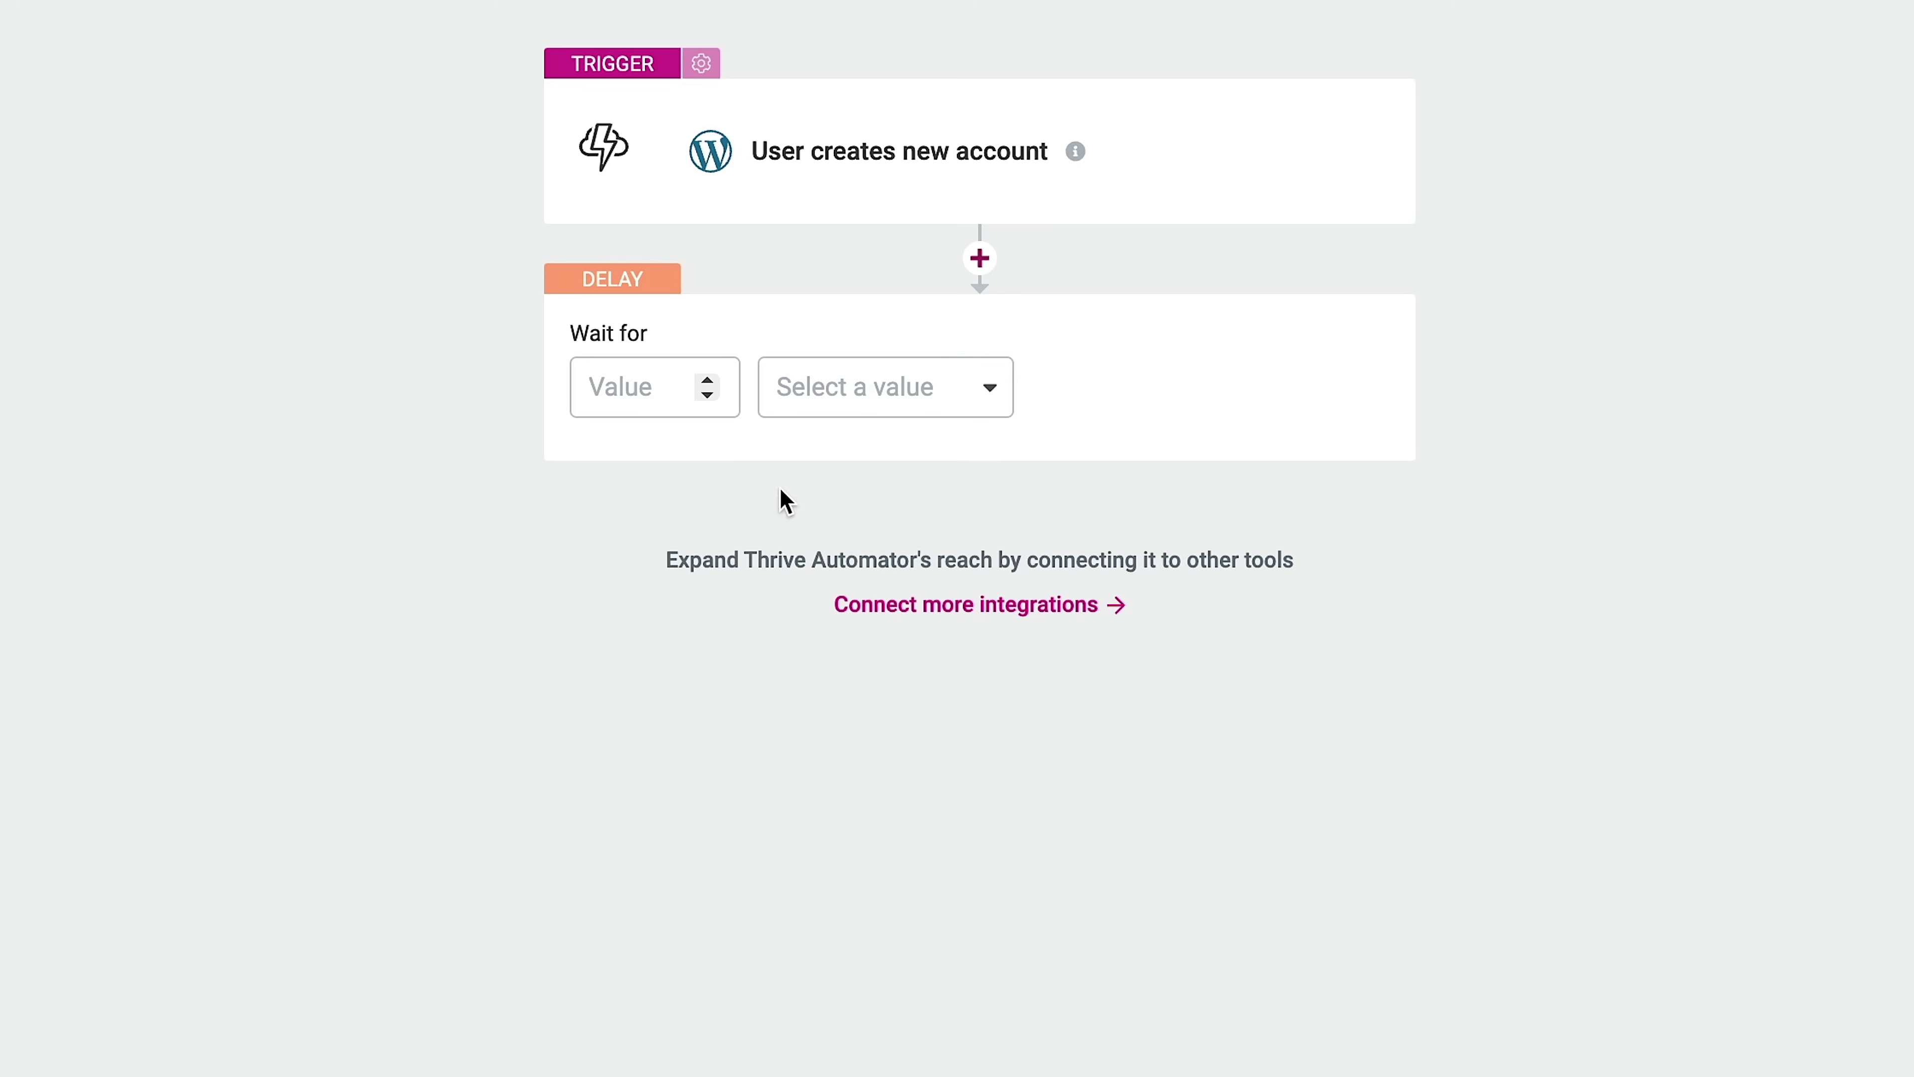
{"action": "left_click", "coordinate": [830, 409]}
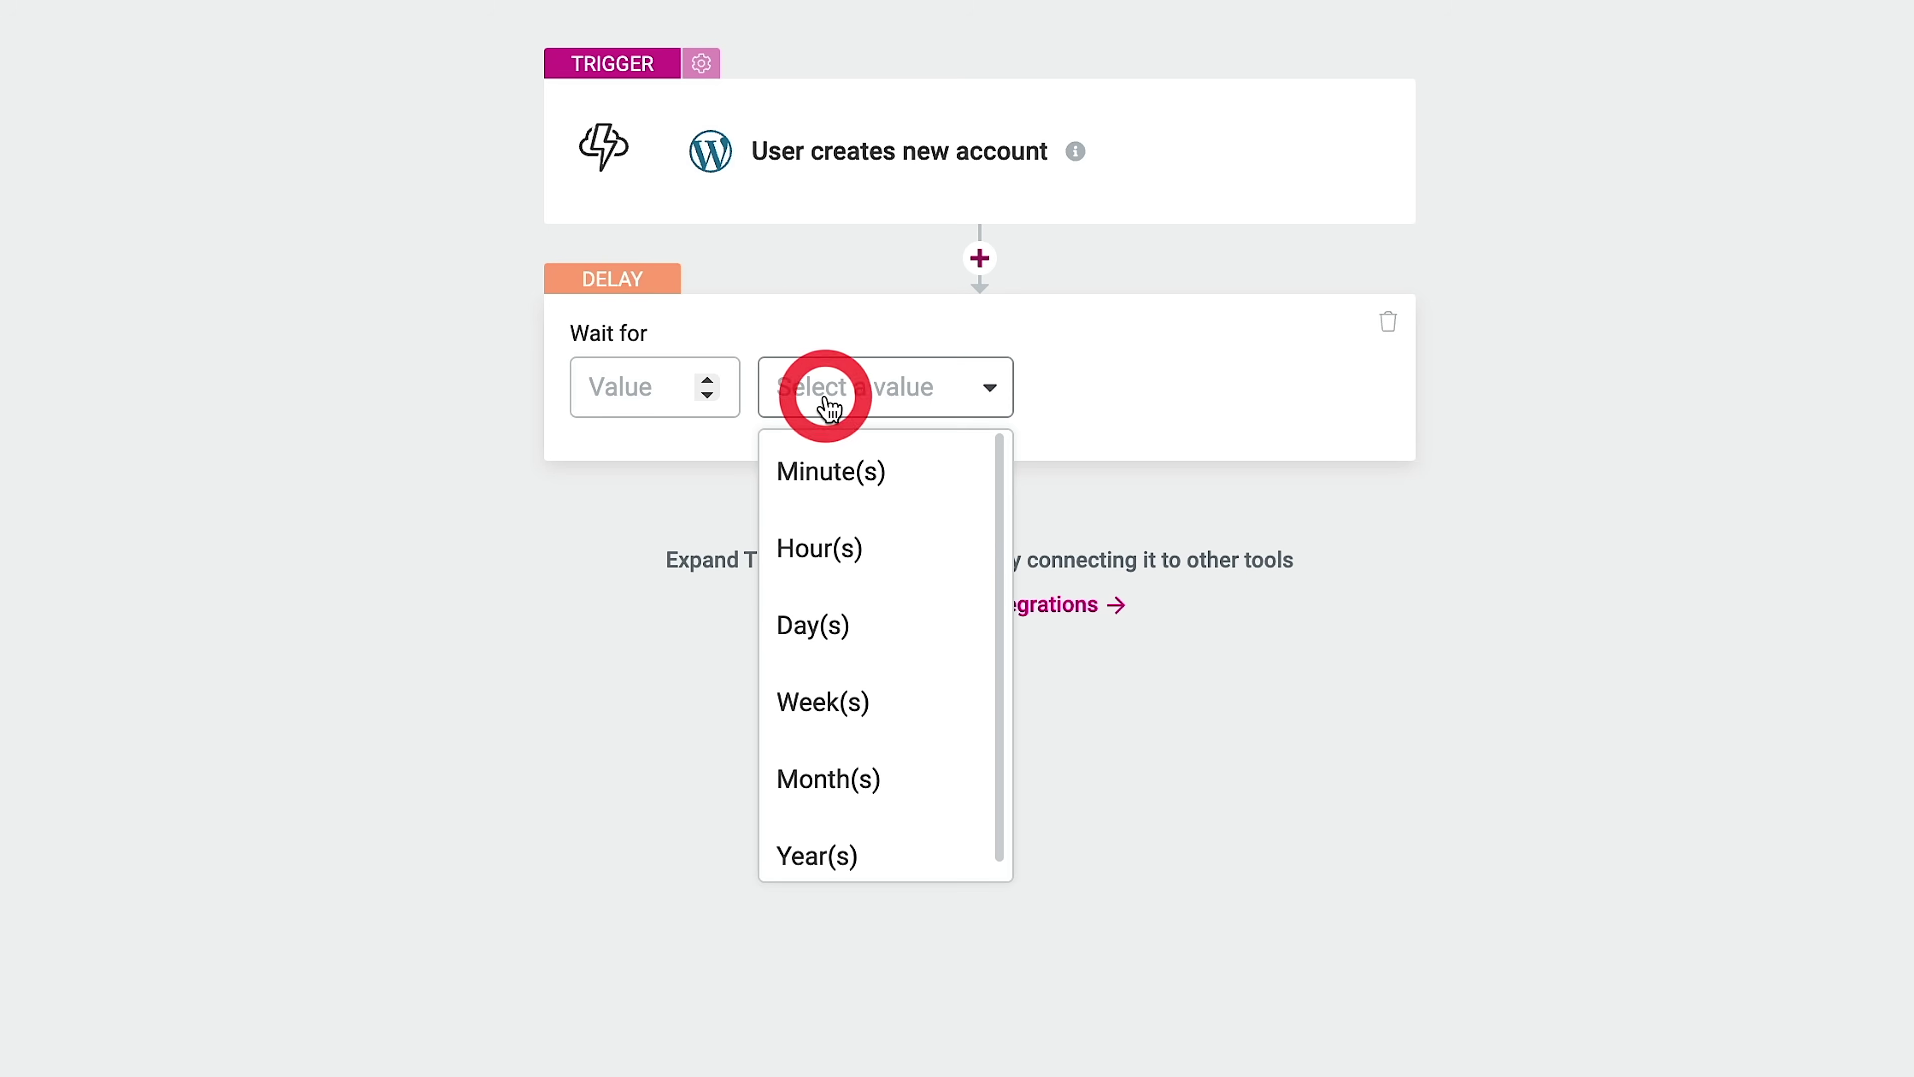
{"action": "left_click", "coordinate": [830, 536]}
{"action": "left_click", "coordinate": [661, 383]}
{"action": "type", "text": "1"}
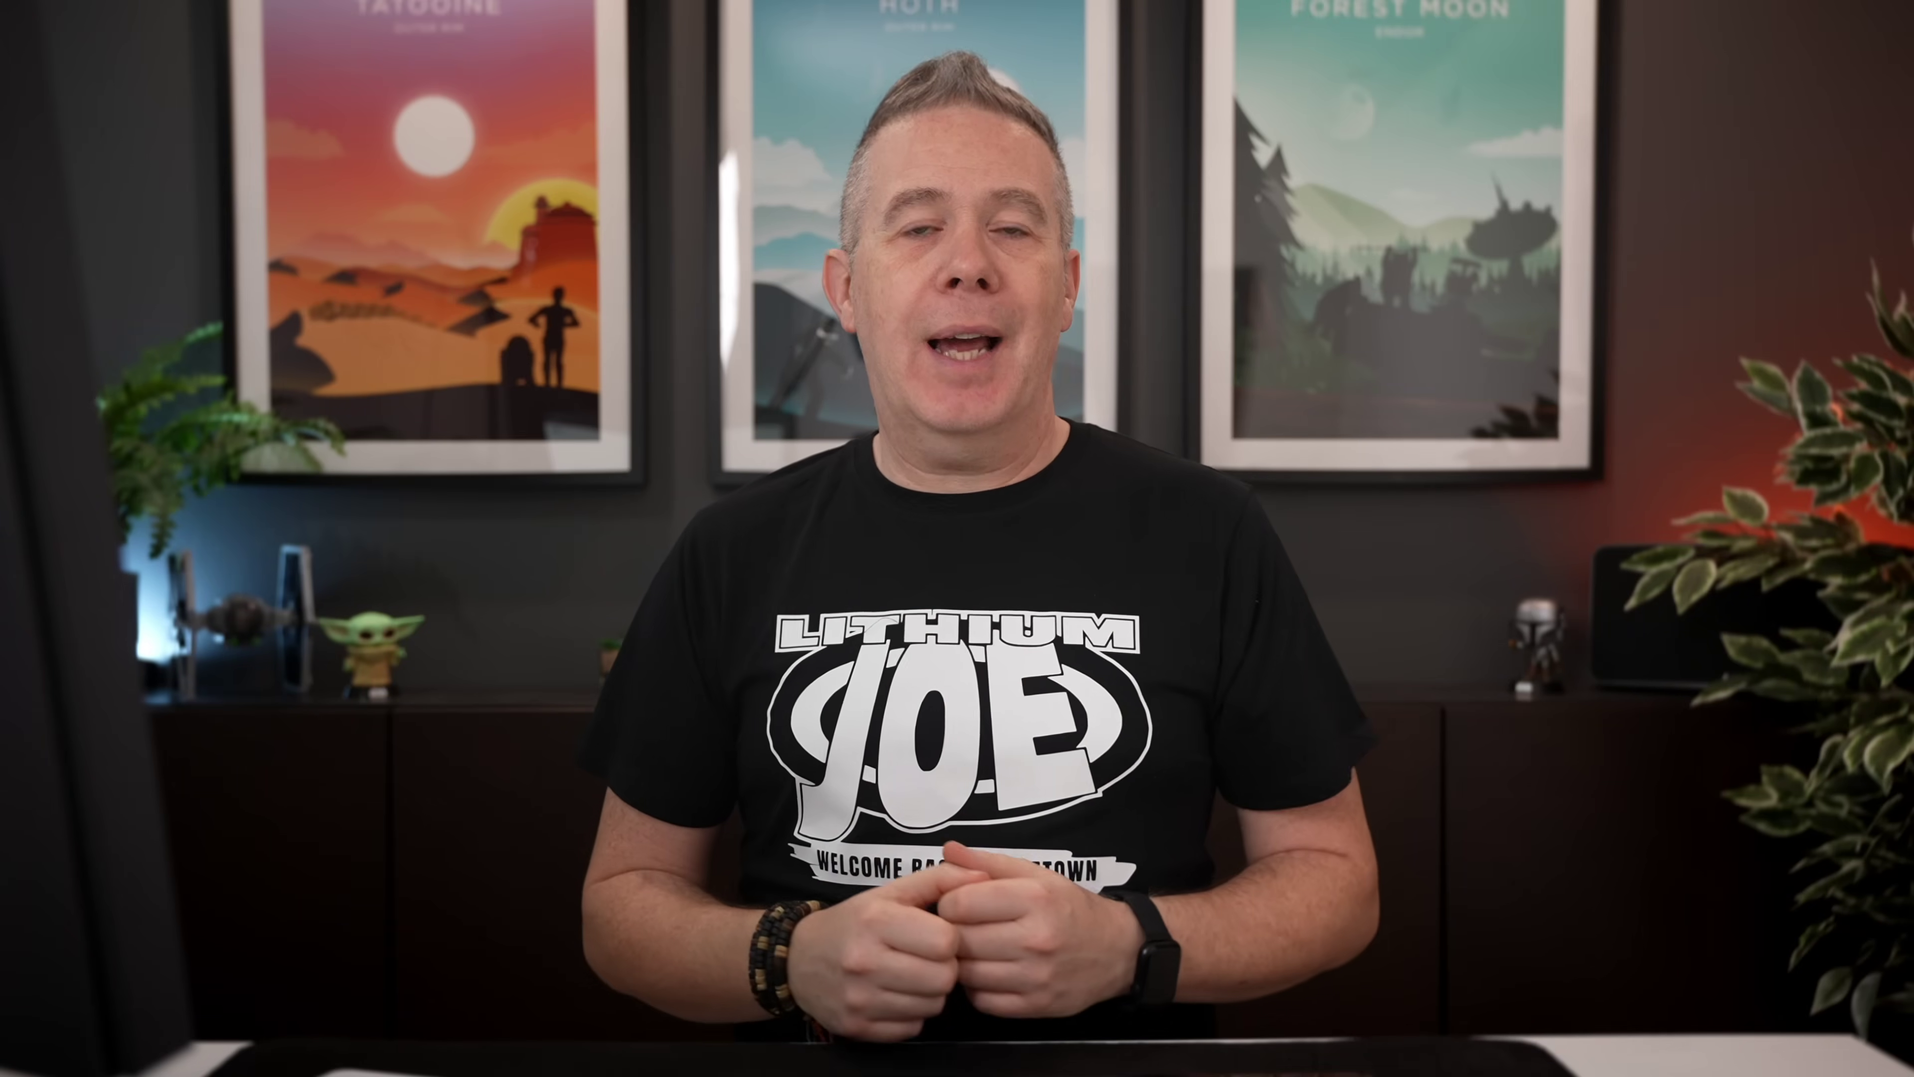
{"action": "left_click", "coordinate": [1323, 483]}
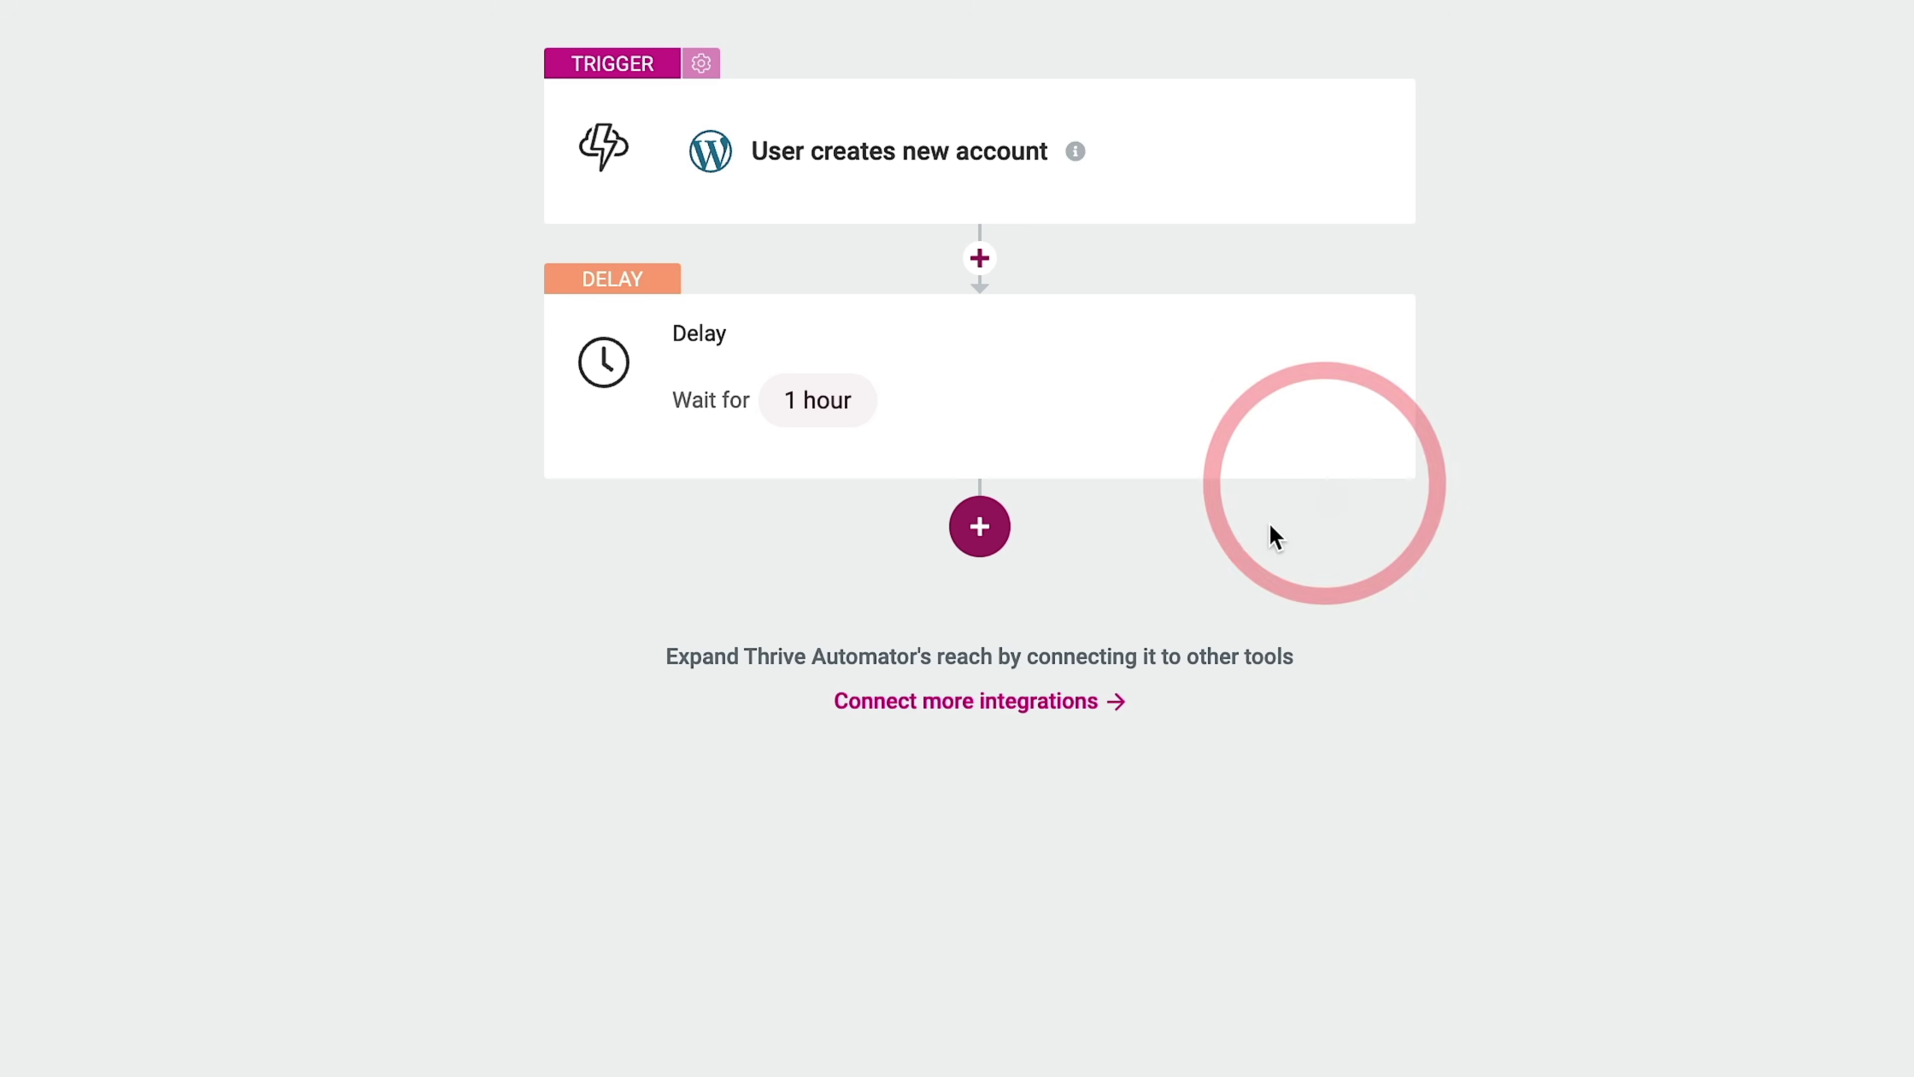
Step: Add the Email action "Add user in autoresponder" after the delay and choose MailerLite as its autoresponder
{"action": "left_click", "coordinate": [991, 528]}
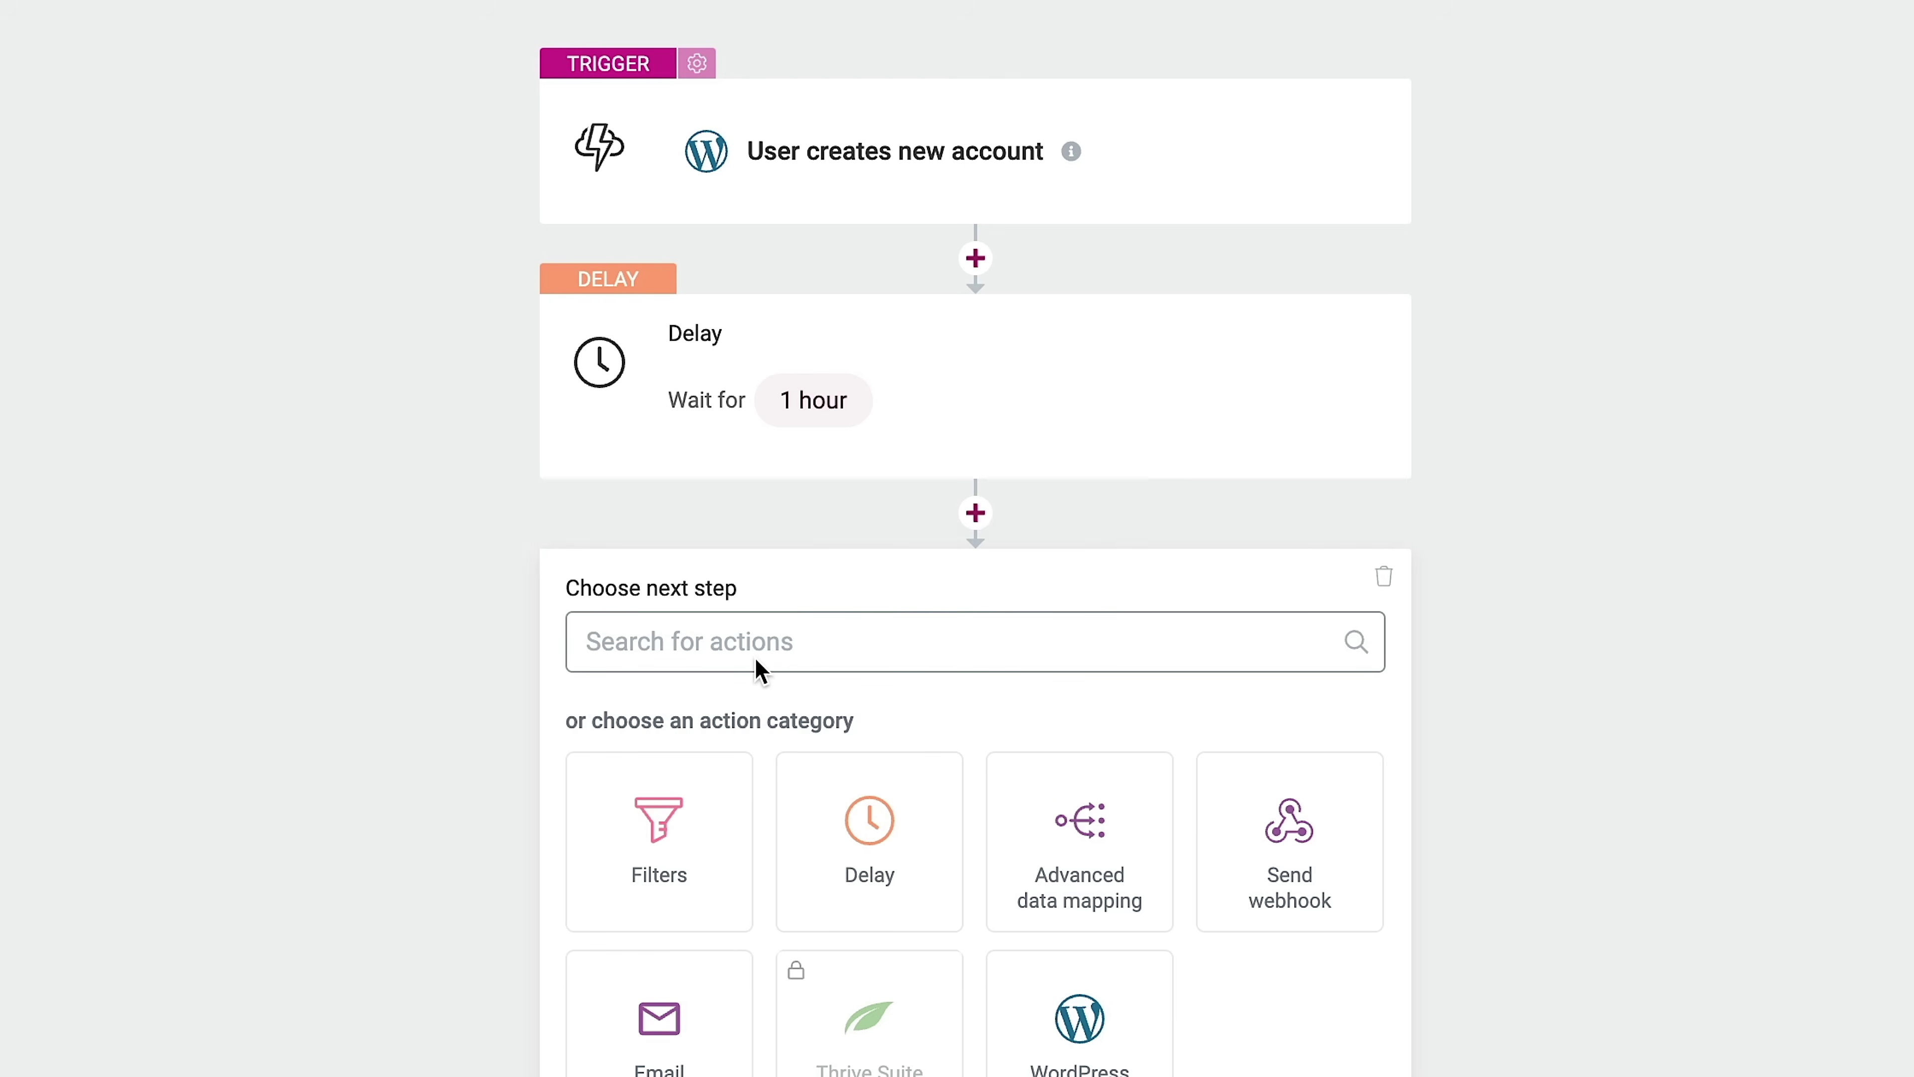
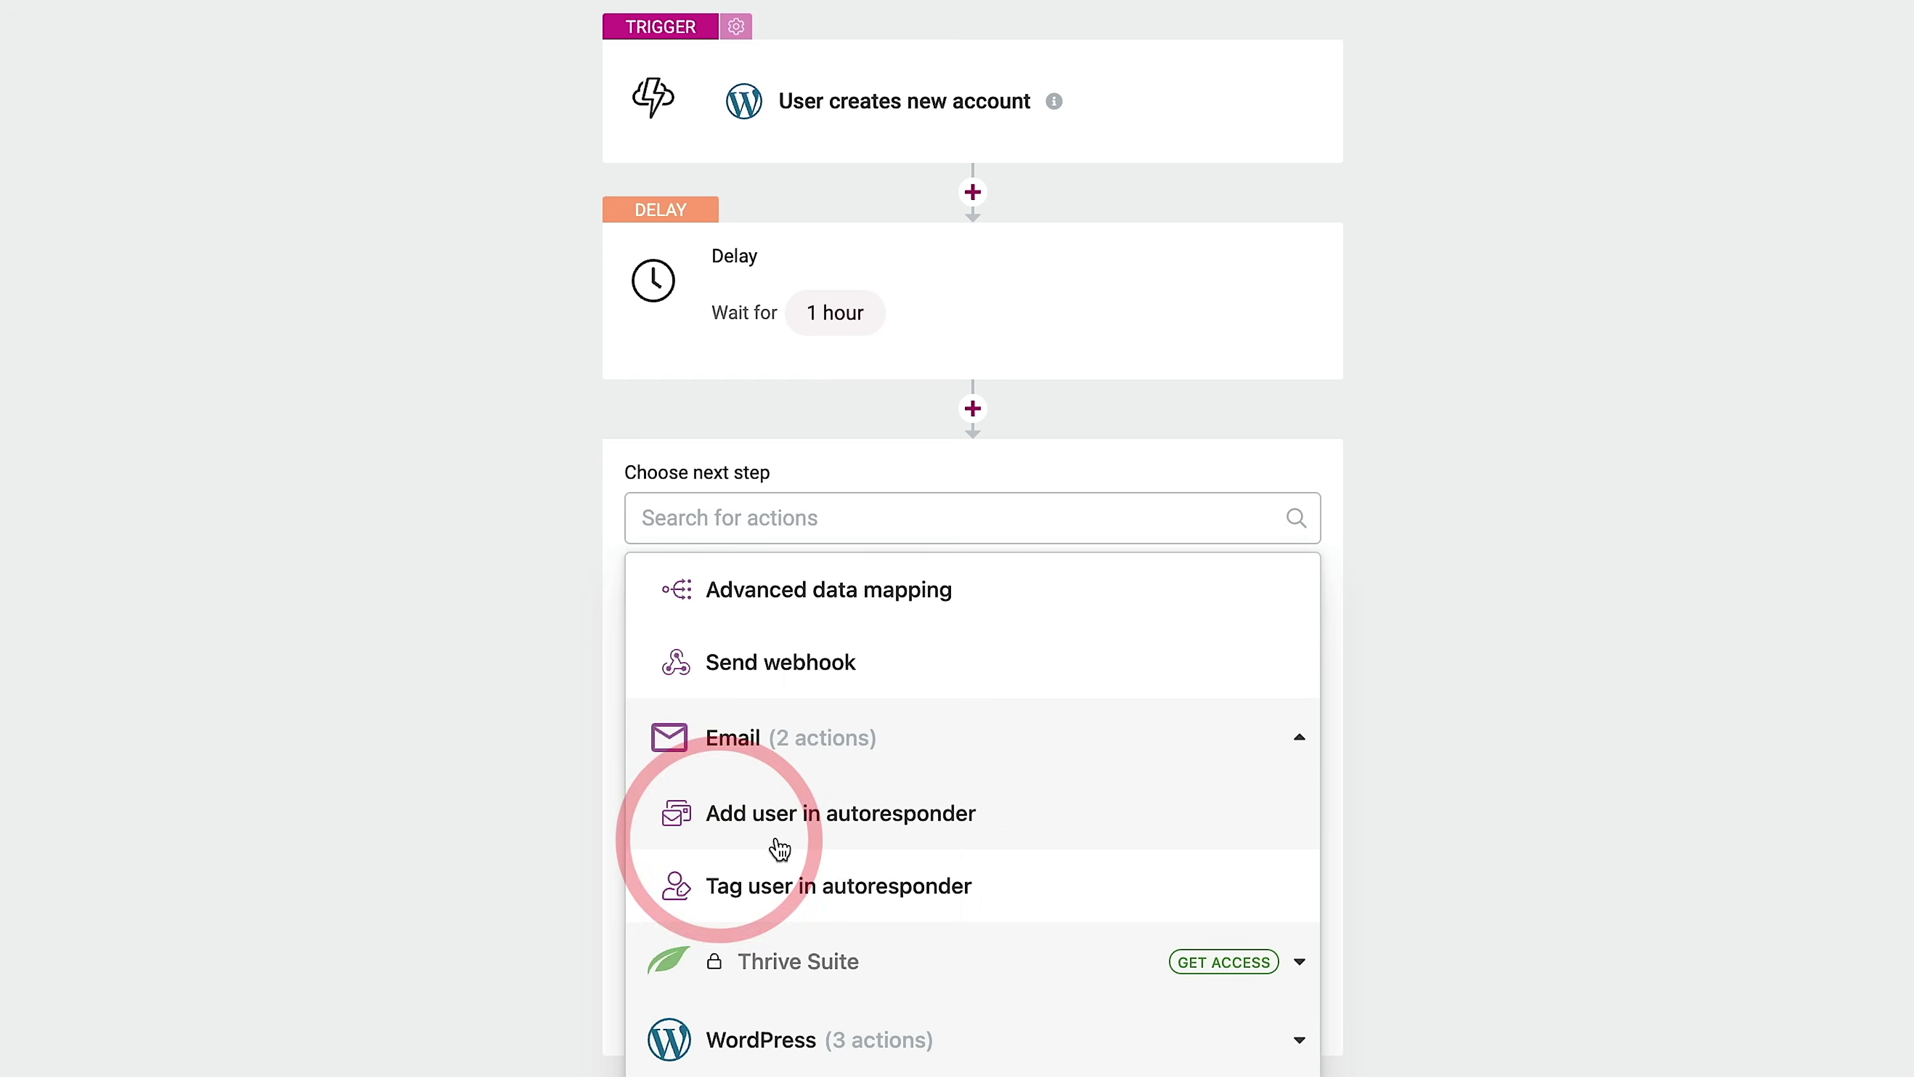
{"action": "left_click", "coordinate": [886, 818]}
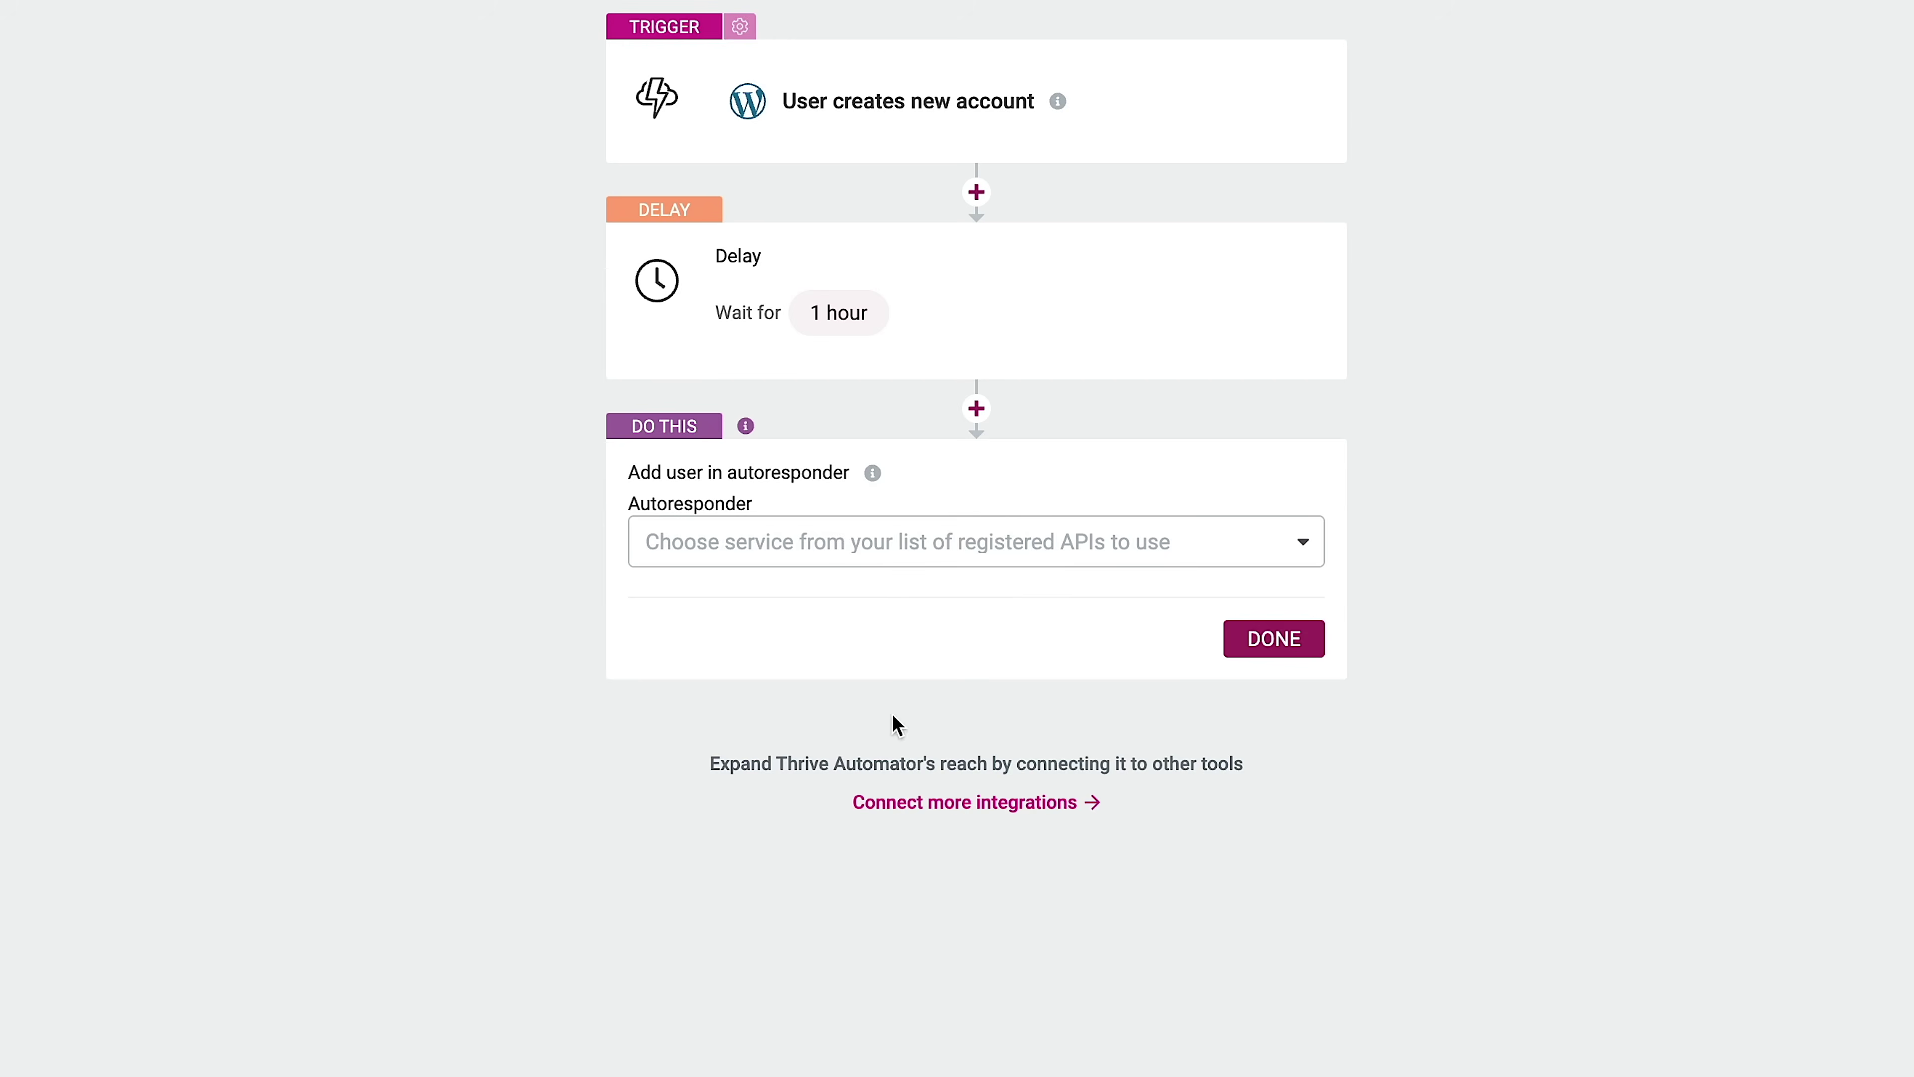
{"action": "left_click", "coordinate": [964, 553]}
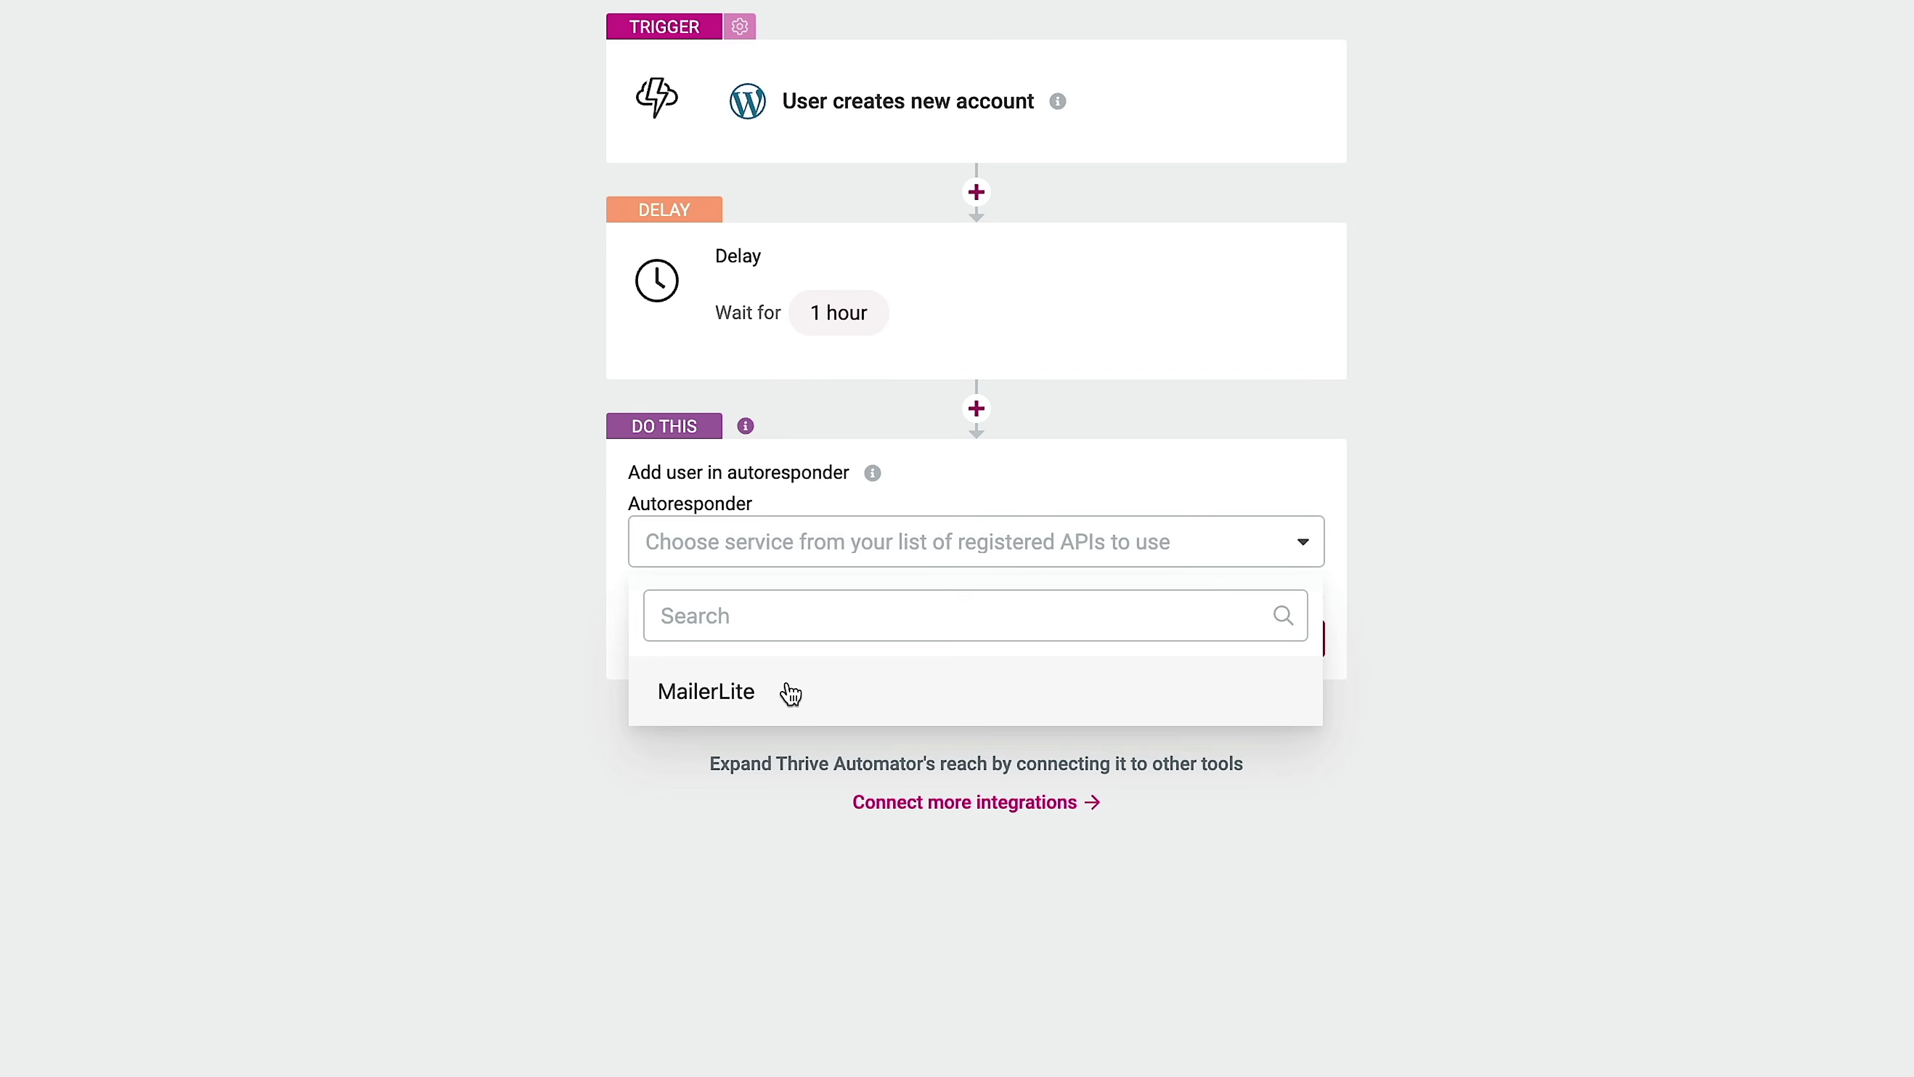
{"action": "left_click", "coordinate": [739, 692]}
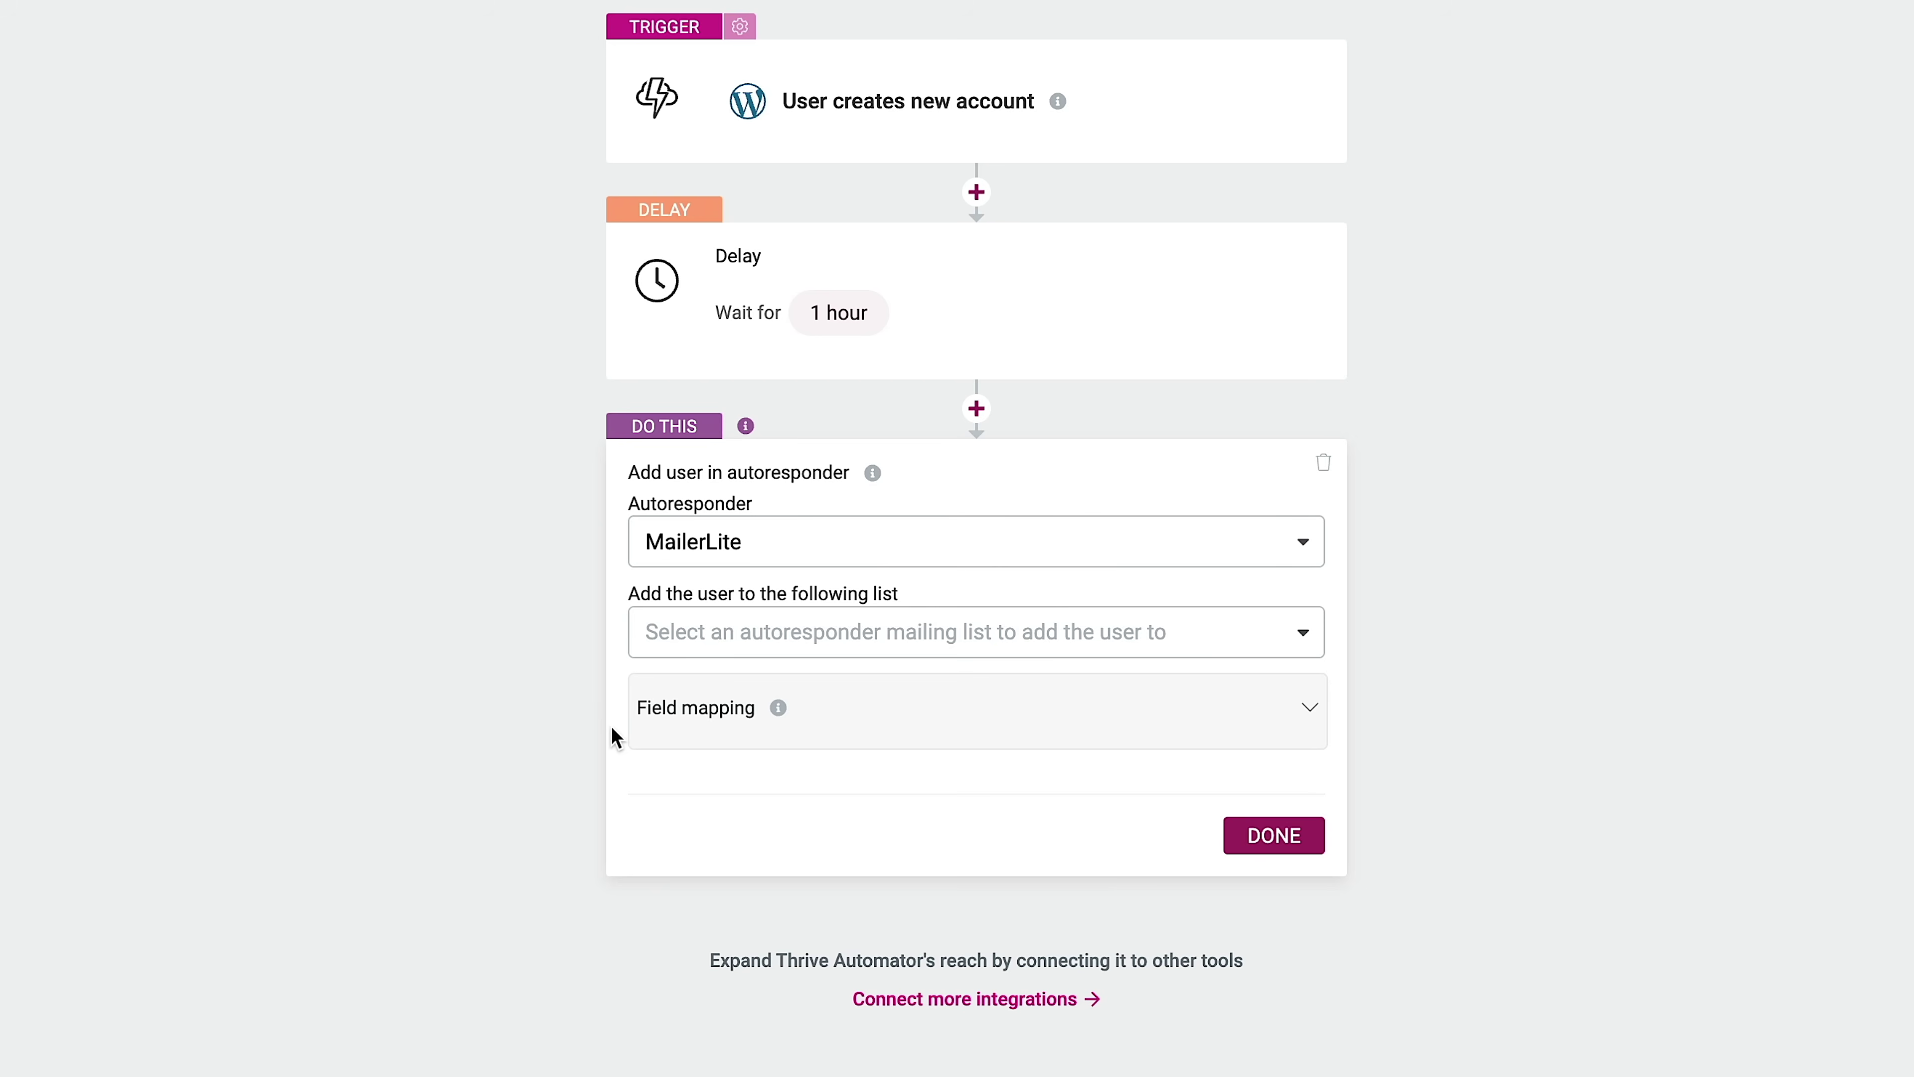
Step: Choose WPTuts as the mailing list that the user is added to
{"action": "left_click", "coordinate": [910, 635]}
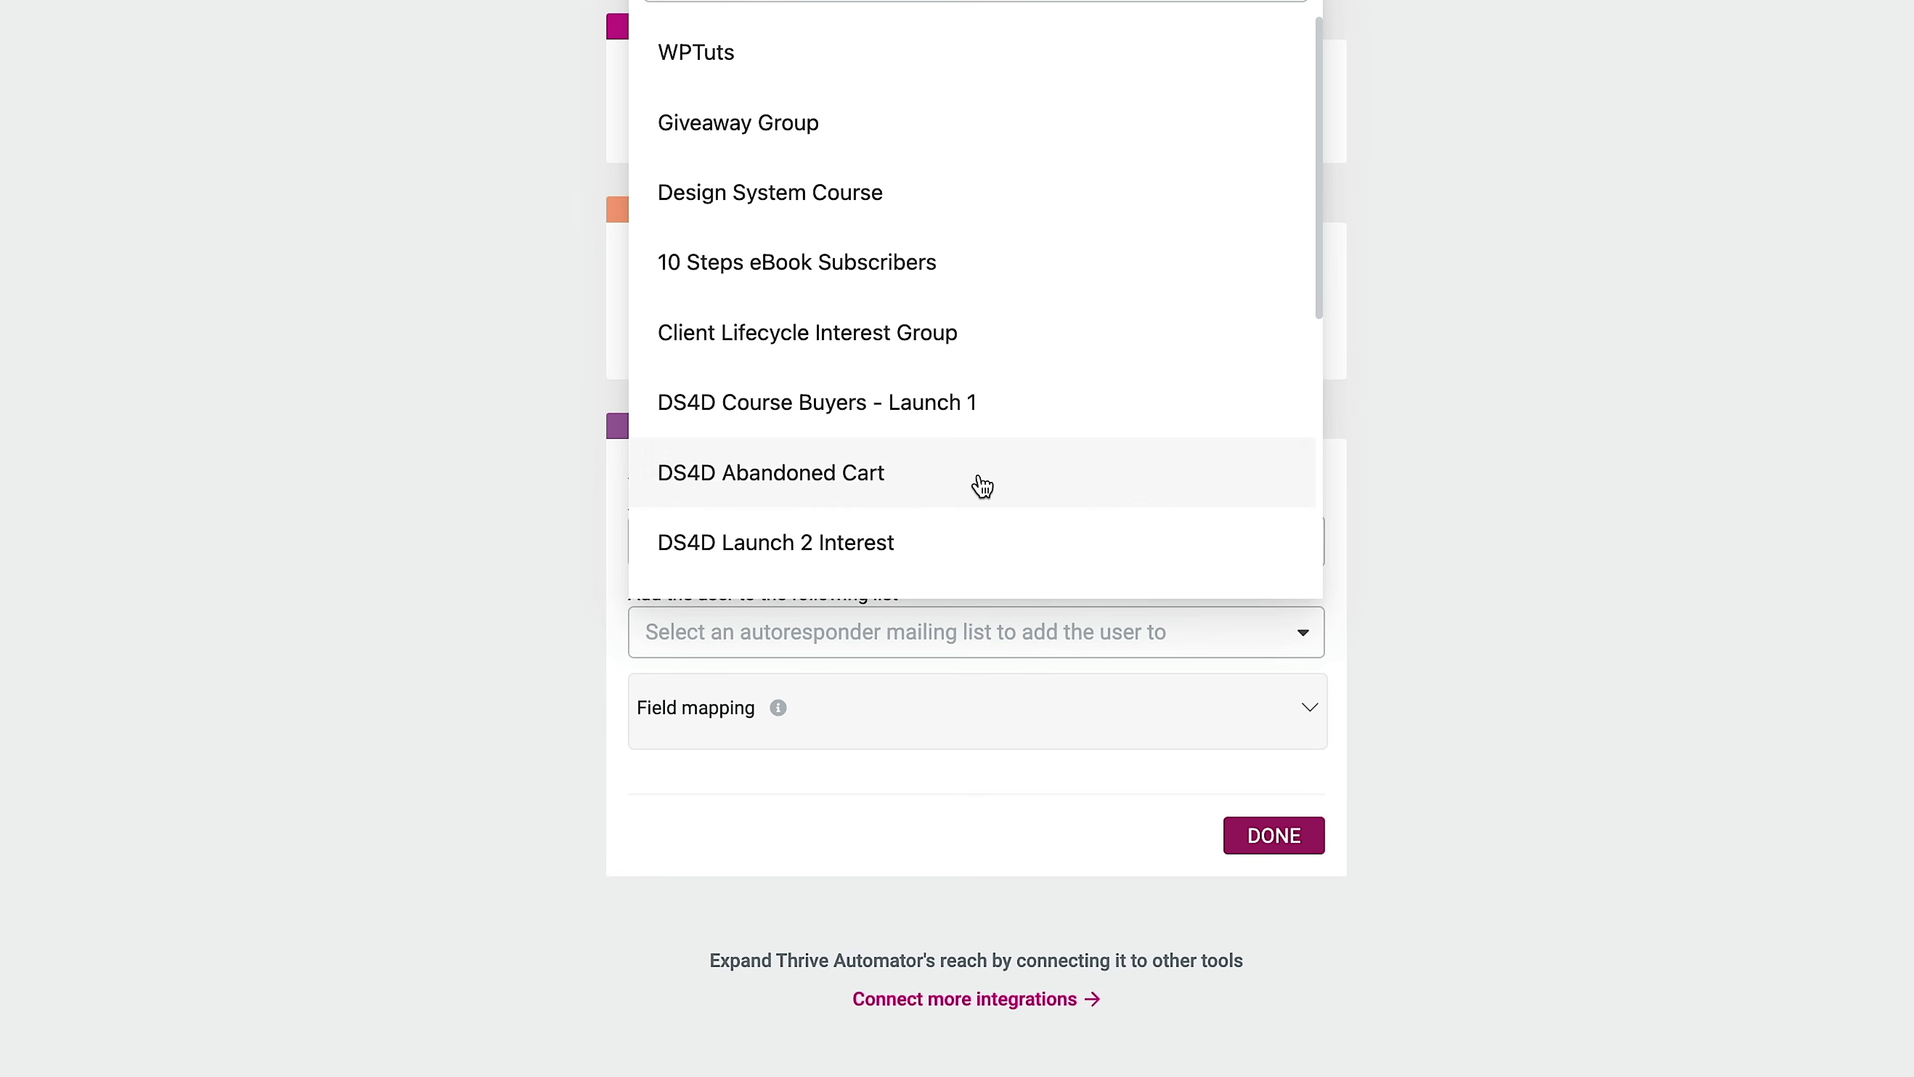
{"action": "scroll", "coordinate": [982, 486], "scroll_direction": "down", "scroll_amount": 7}
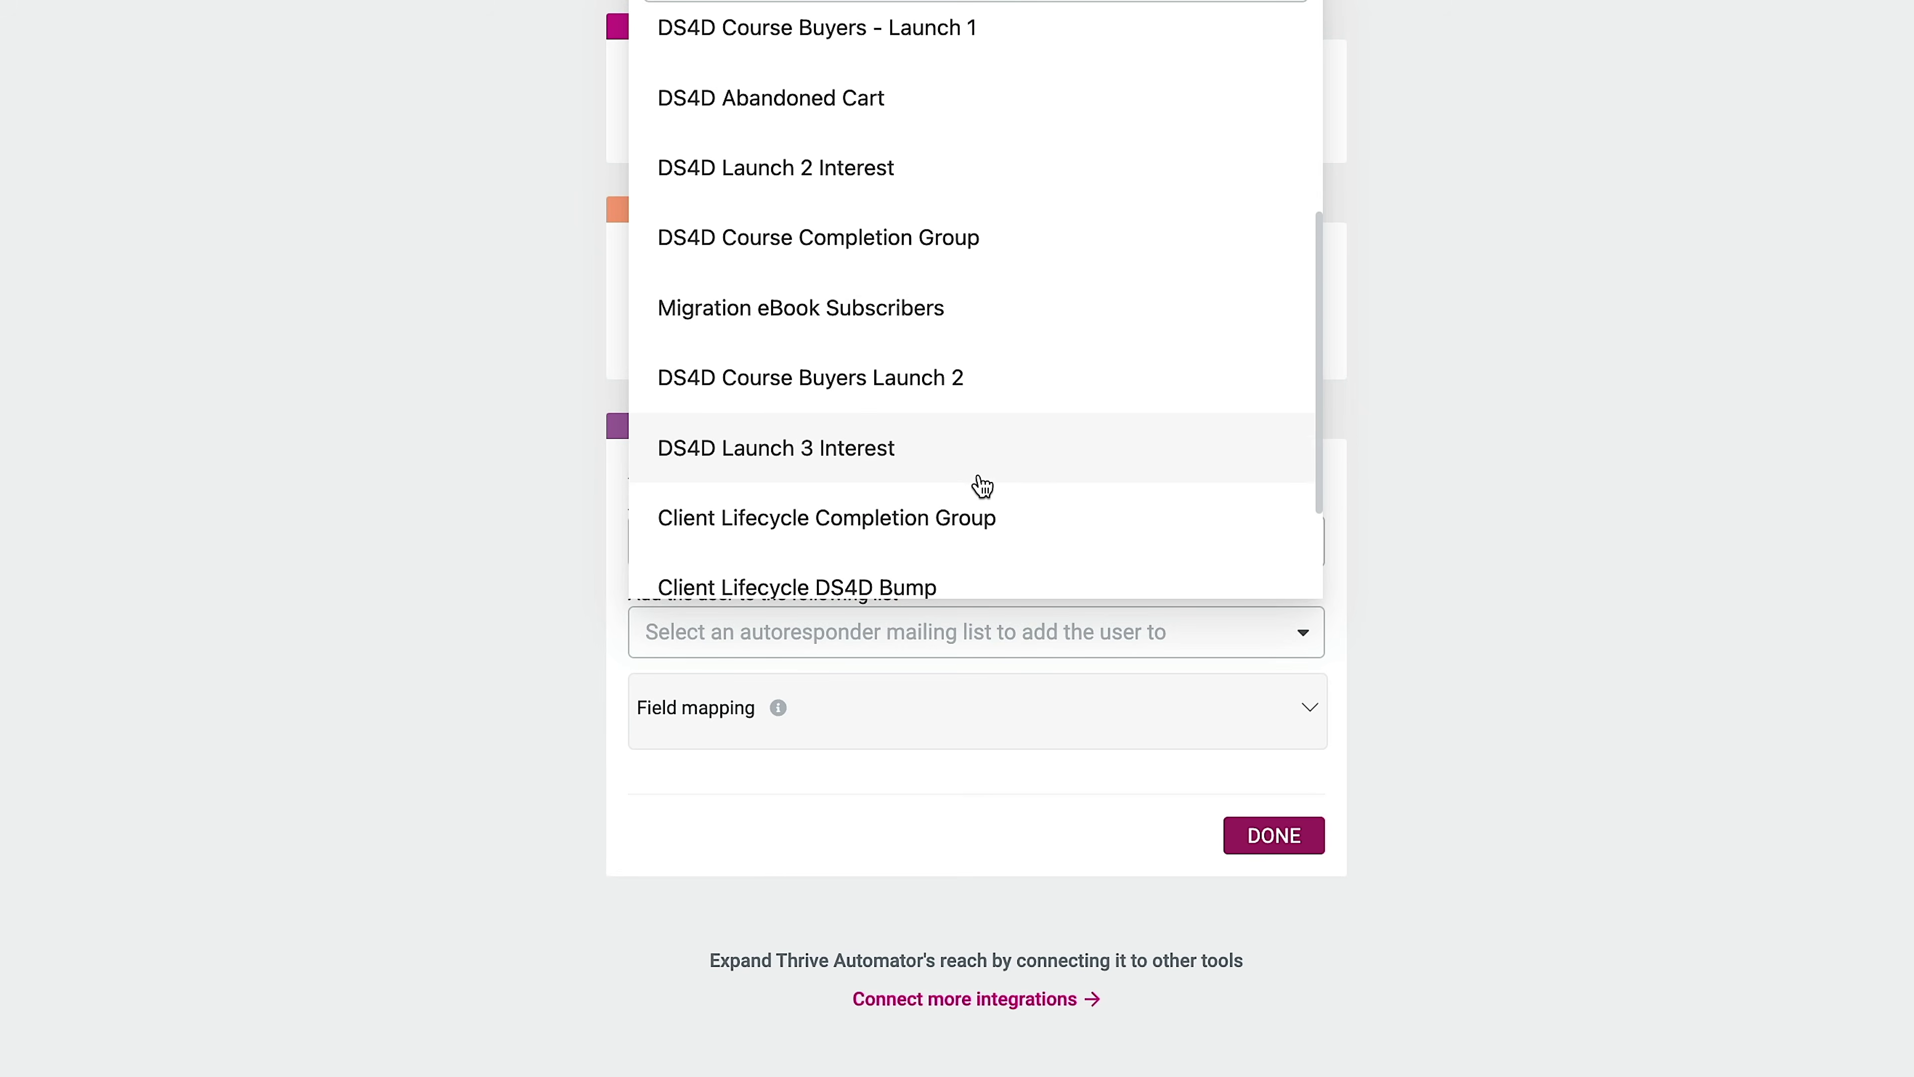
{"action": "scroll", "coordinate": [982, 486], "scroll_direction": "up", "scroll_amount": 7}
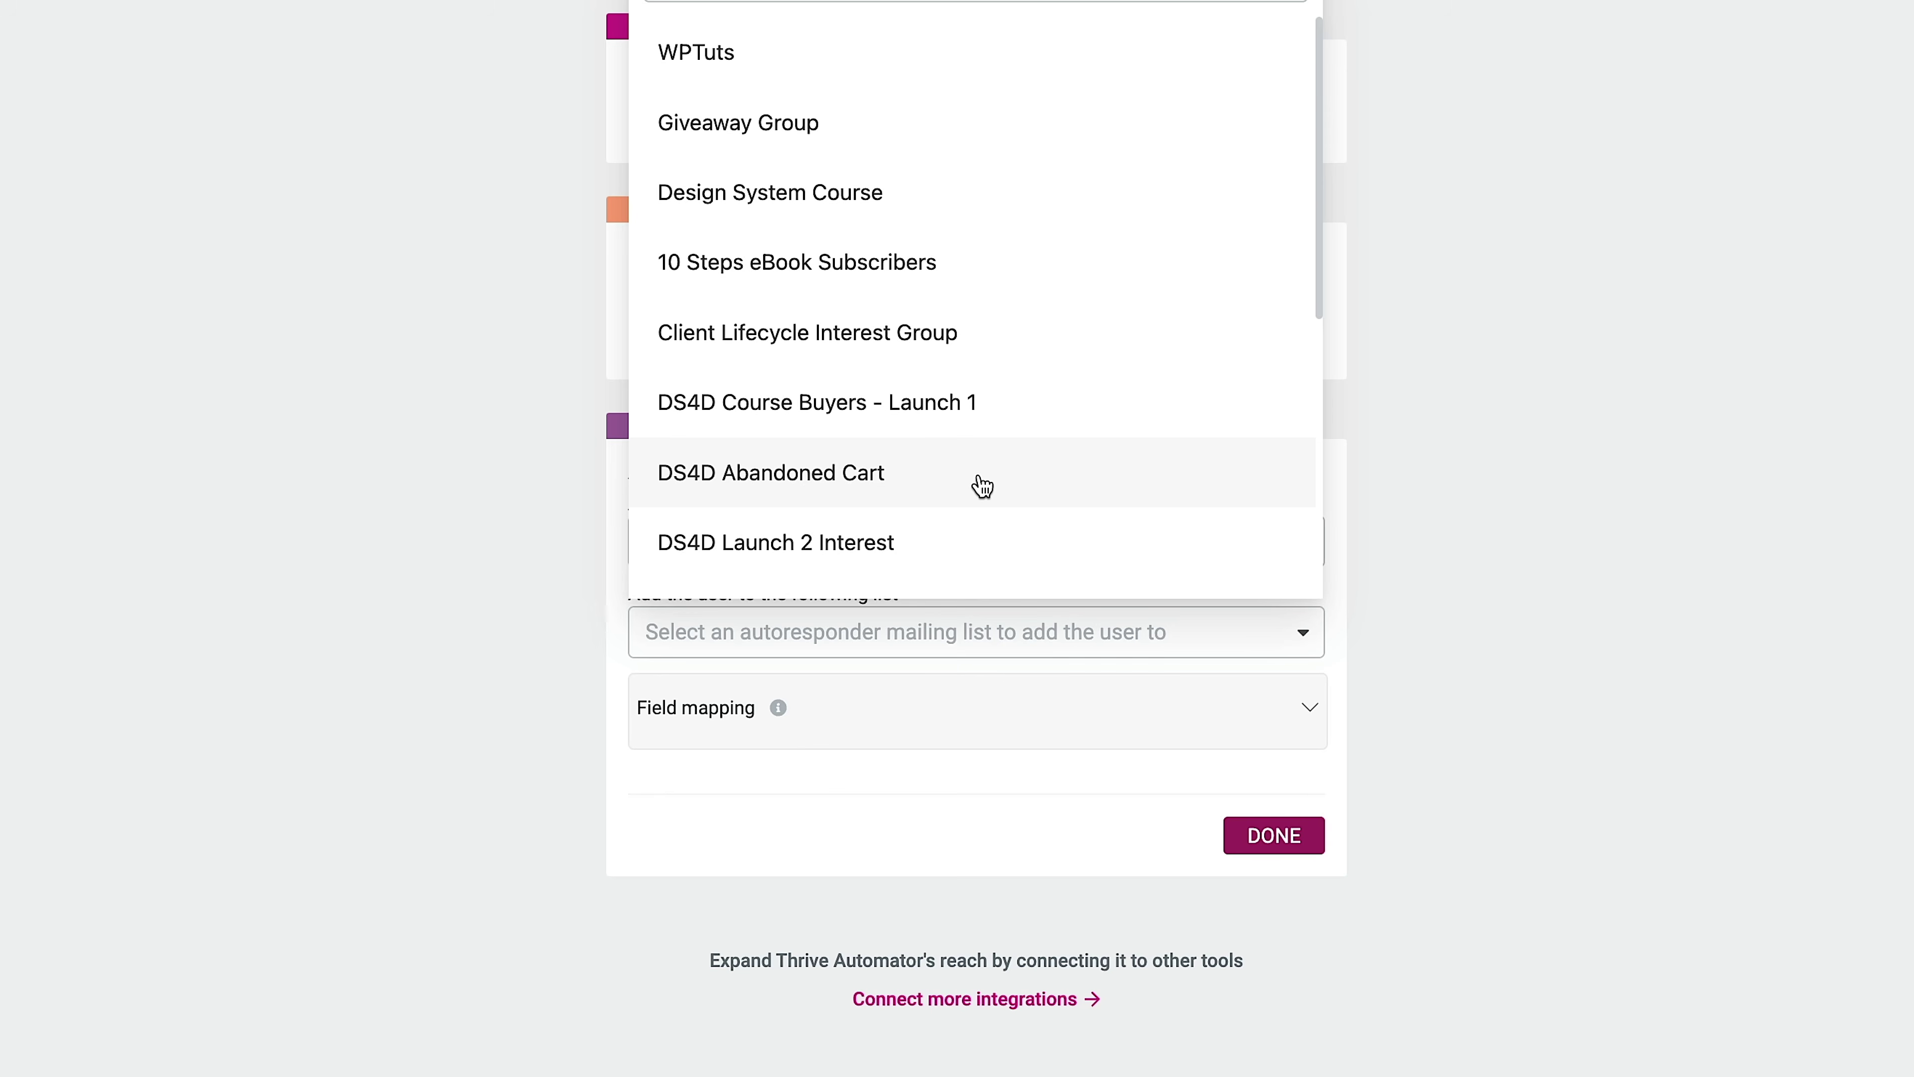
{"action": "left_click", "coordinate": [774, 66]}
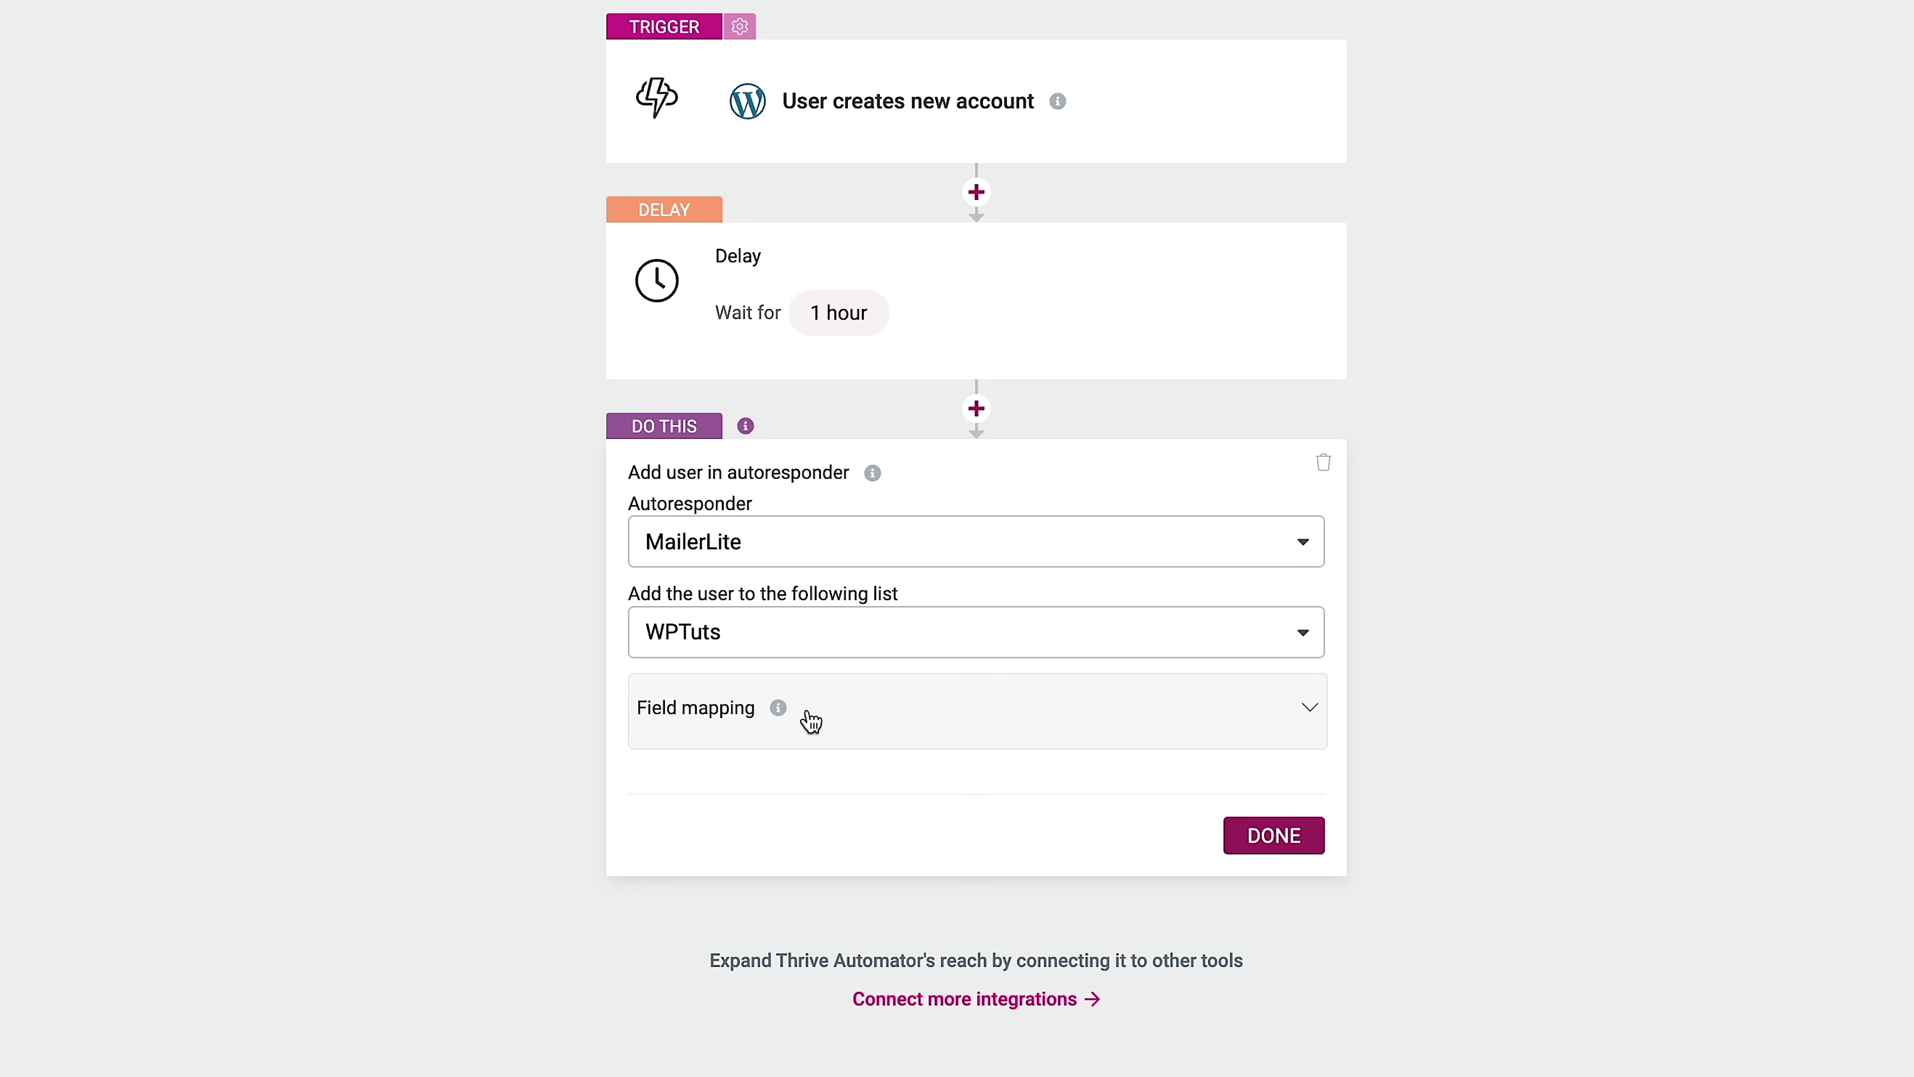
Step: In the action's field mapping, map the Email key to the registered user's "User email" value
{"action": "left_click", "coordinate": [910, 716]}
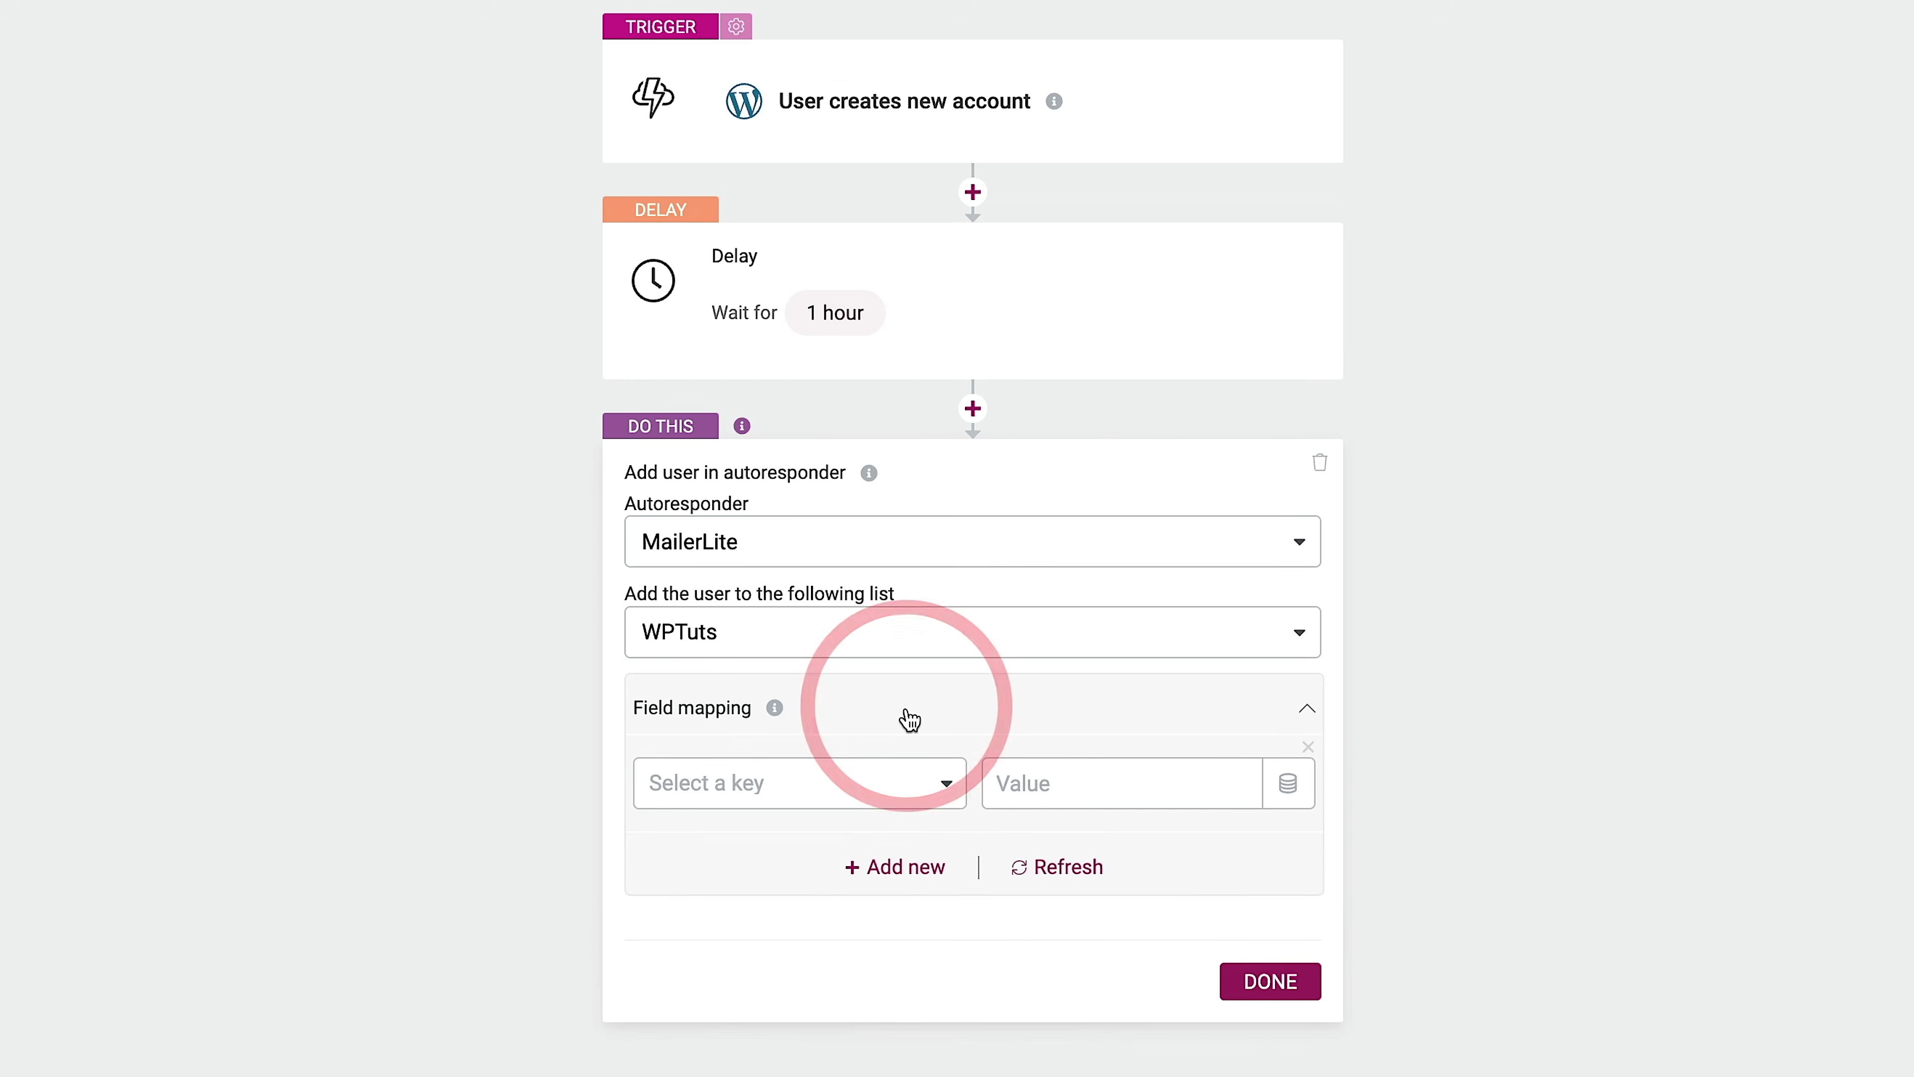
{"action": "left_click", "coordinate": [1057, 869]}
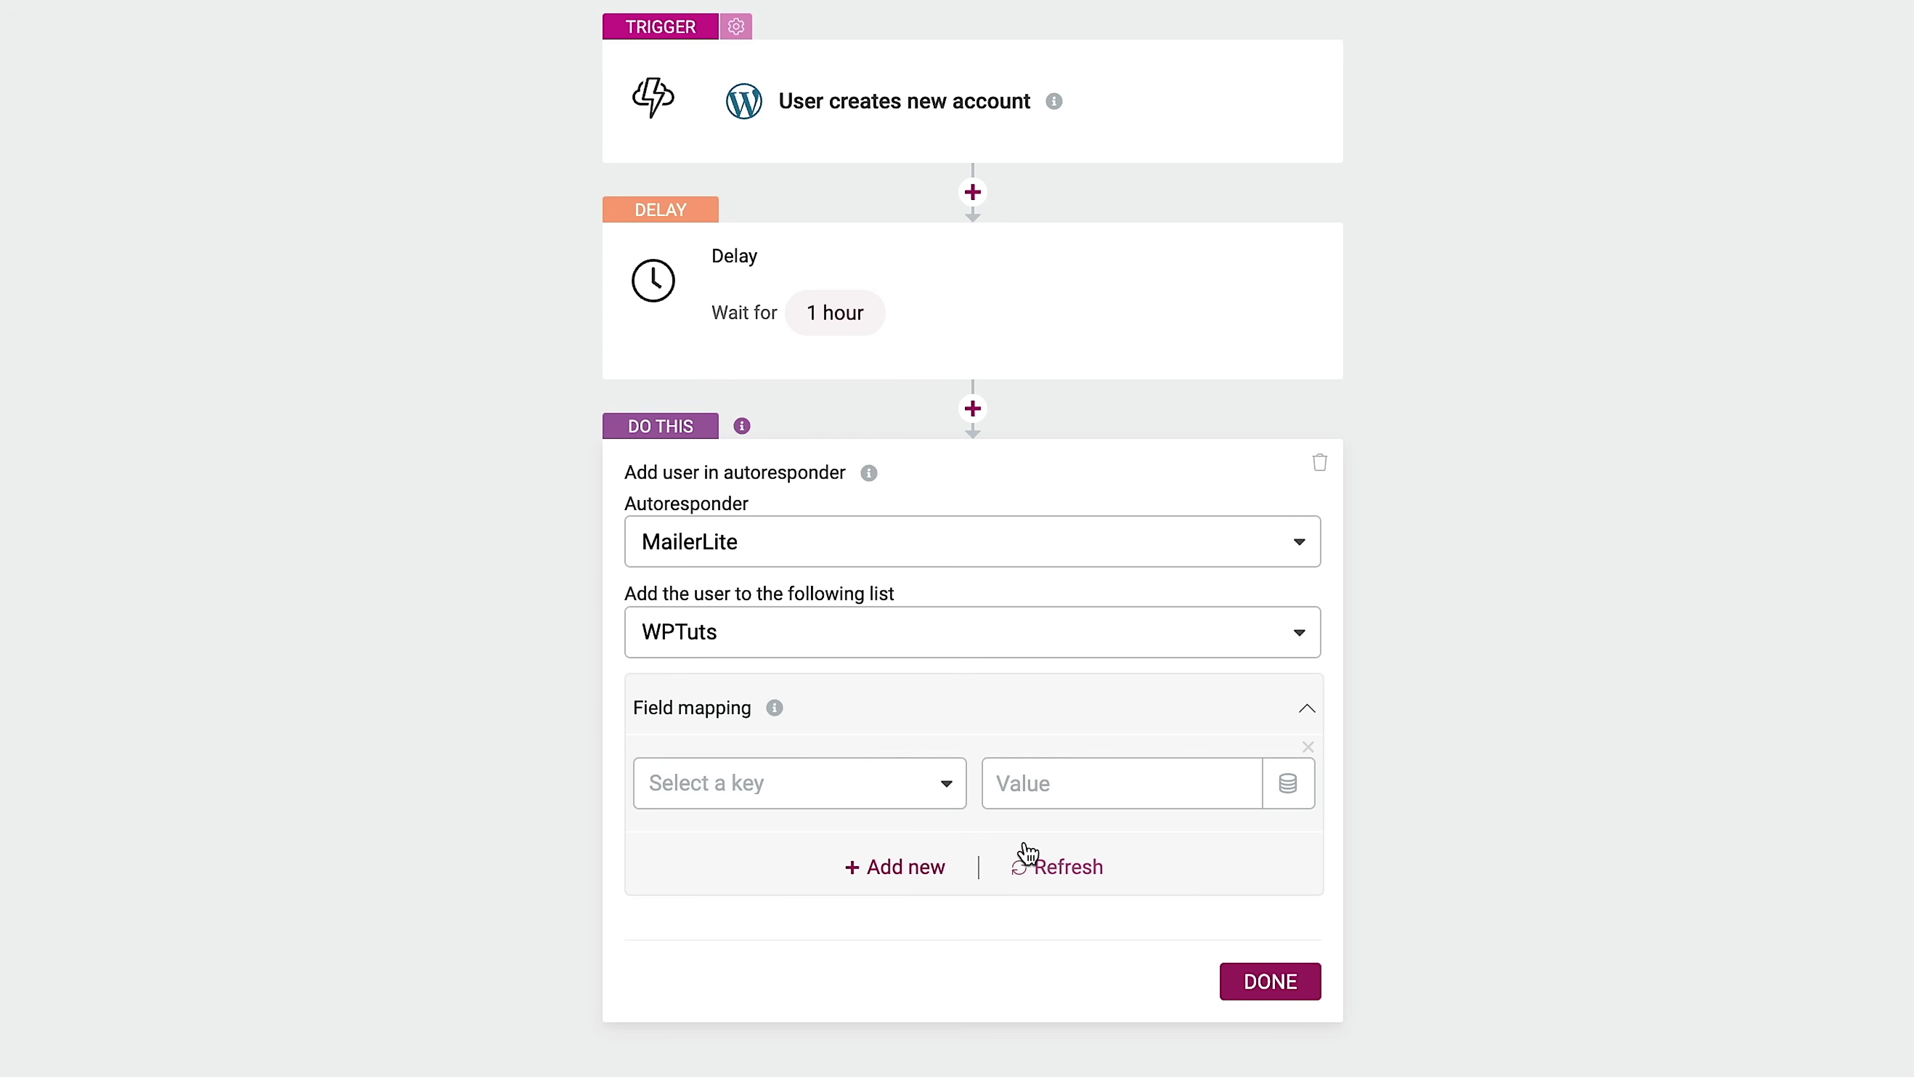
{"action": "left_click", "coordinate": [944, 790]}
{"action": "scroll", "coordinate": [808, 1056], "scroll_direction": "down", "scroll_amount": 1}
{"action": "scroll", "coordinate": [811, 1058], "scroll_direction": "down", "scroll_amount": 7}
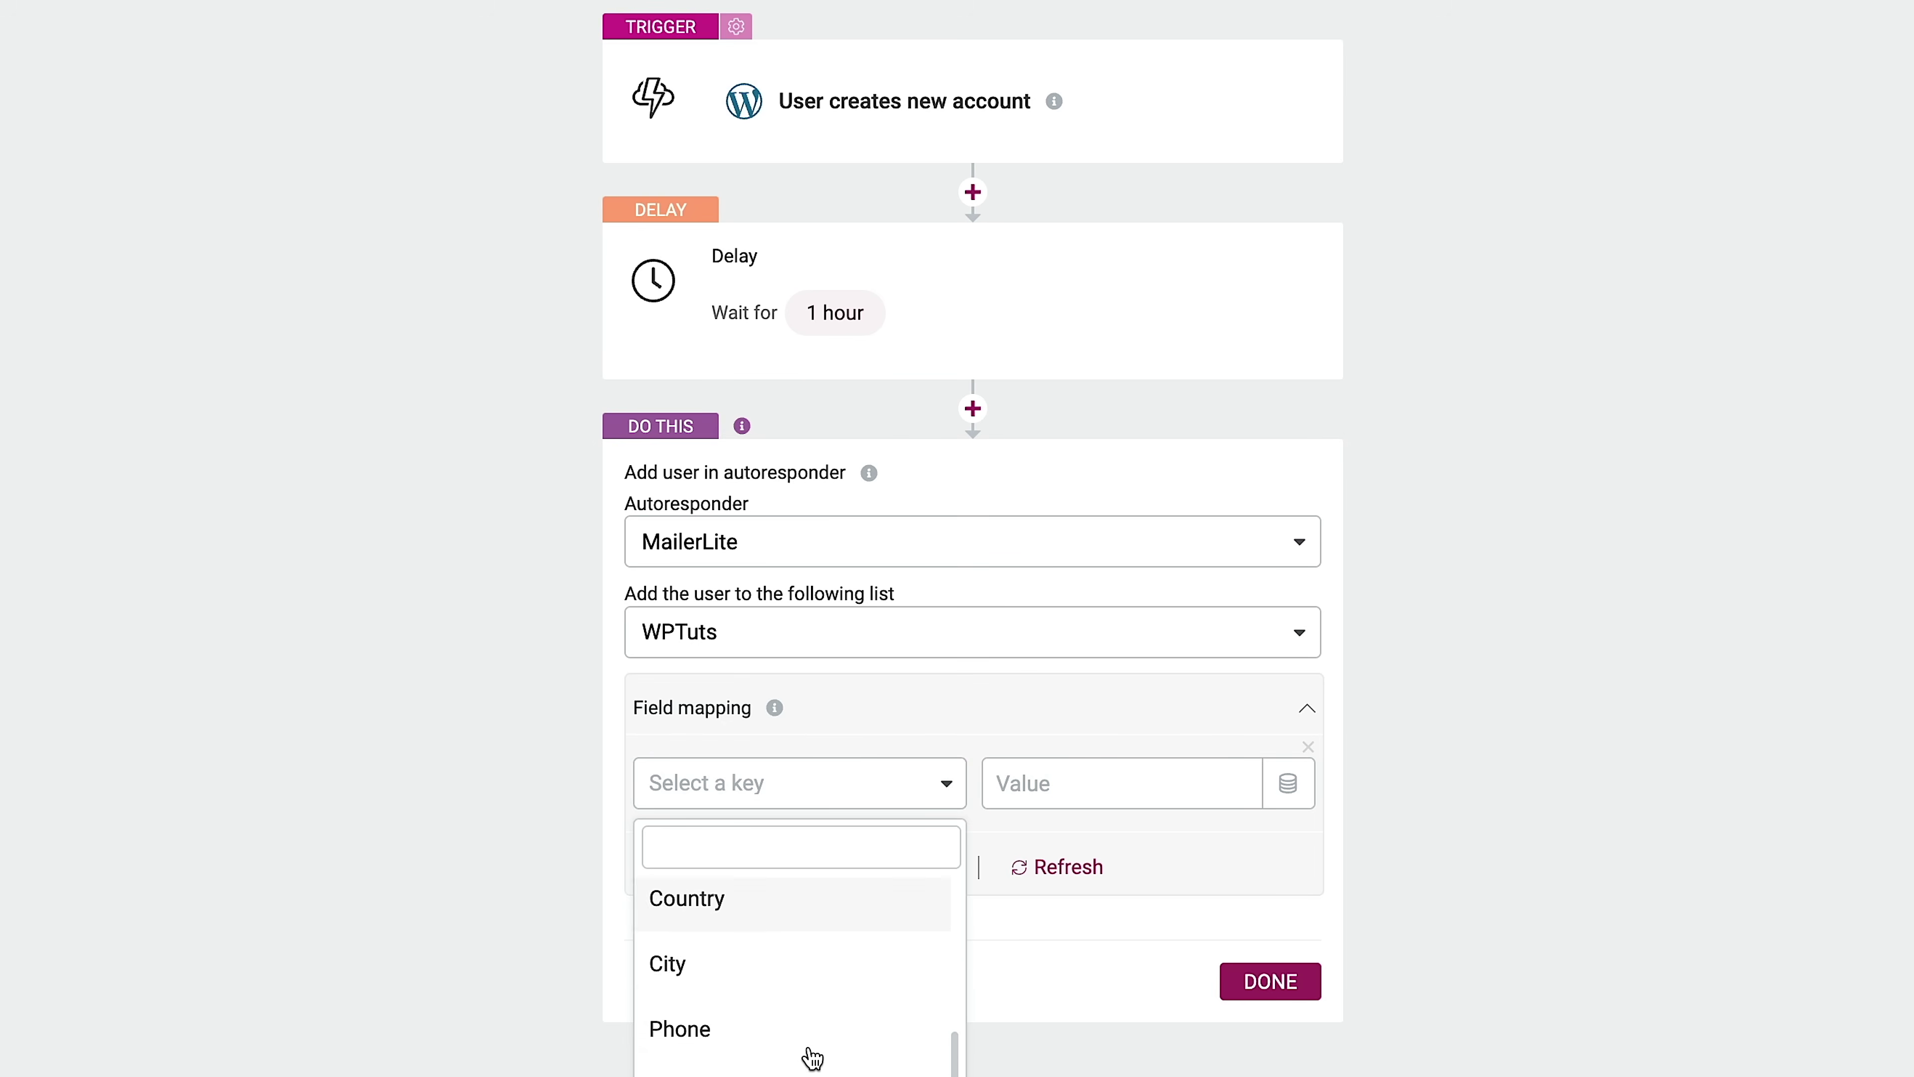
{"action": "scroll", "coordinate": [812, 1058], "scroll_direction": "down", "scroll_amount": 2}
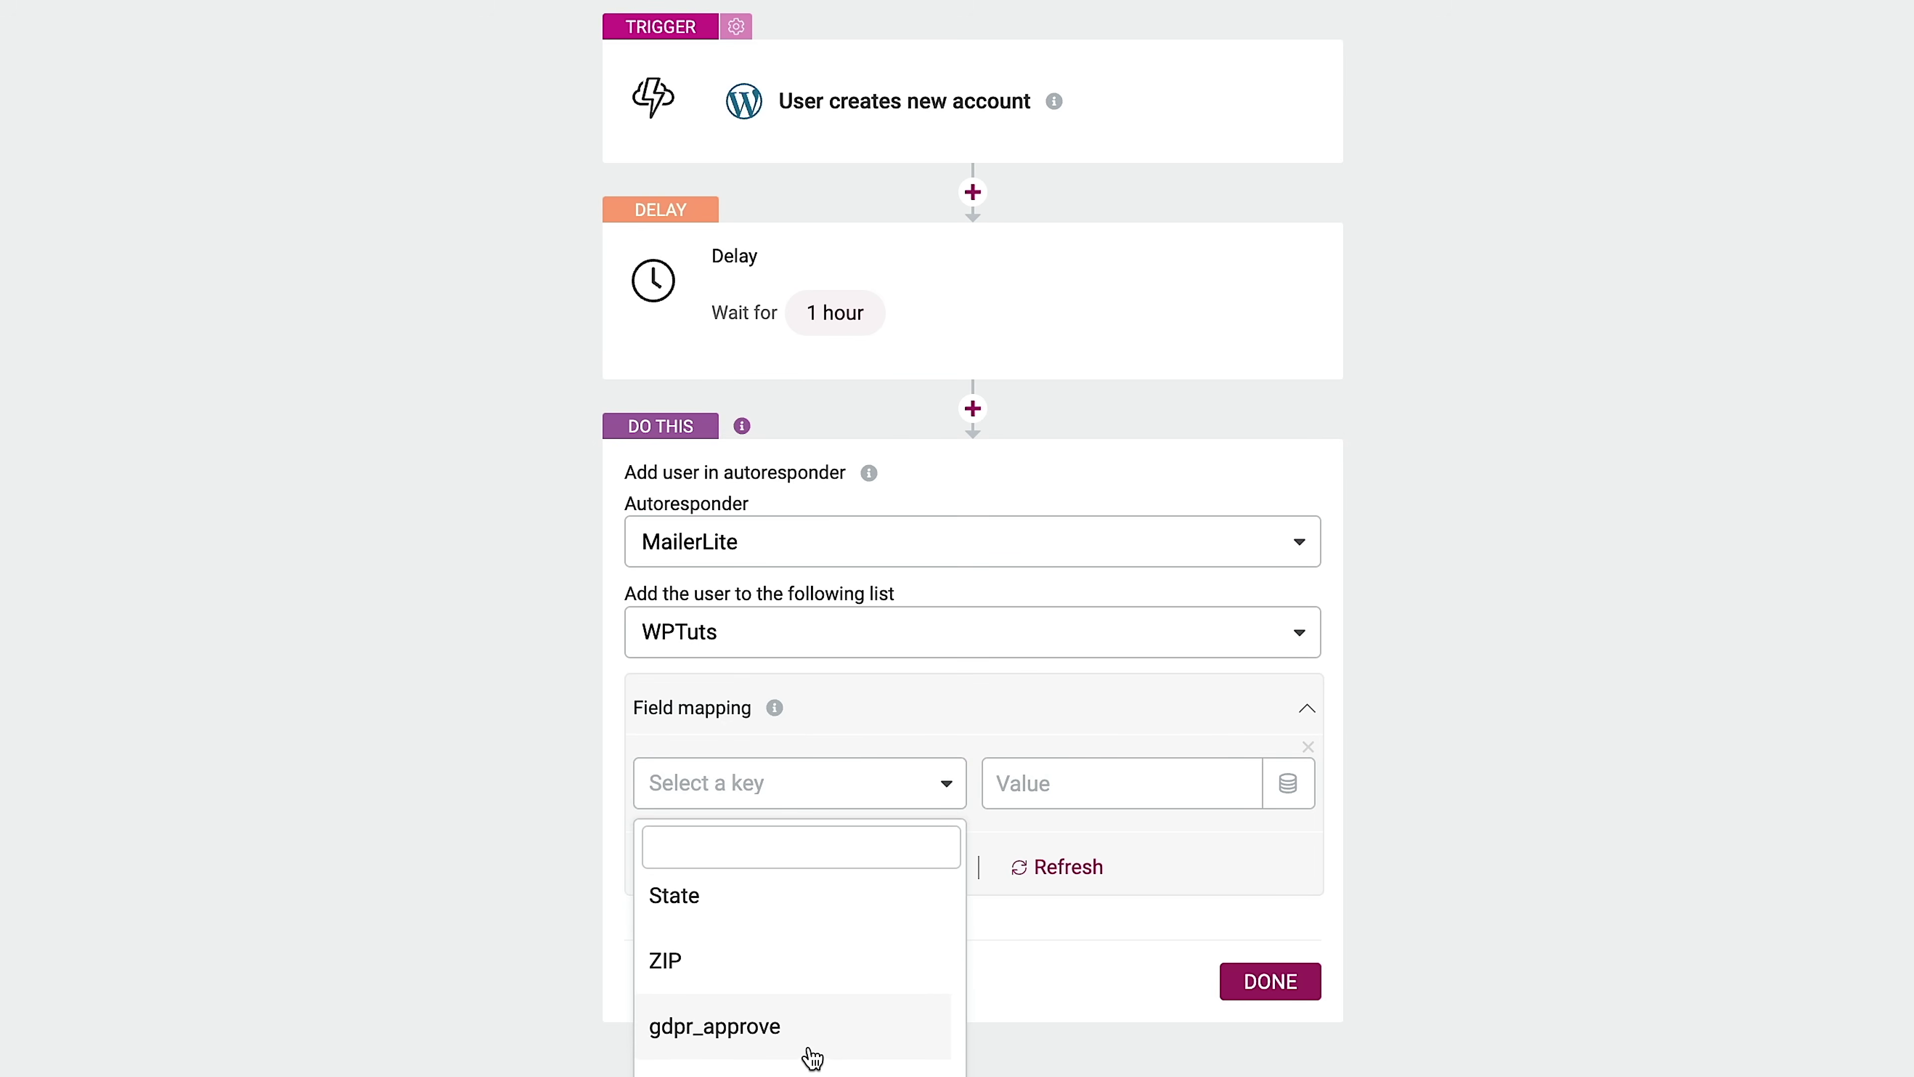
{"action": "scroll", "coordinate": [811, 1057], "scroll_direction": "up", "scroll_amount": 10}
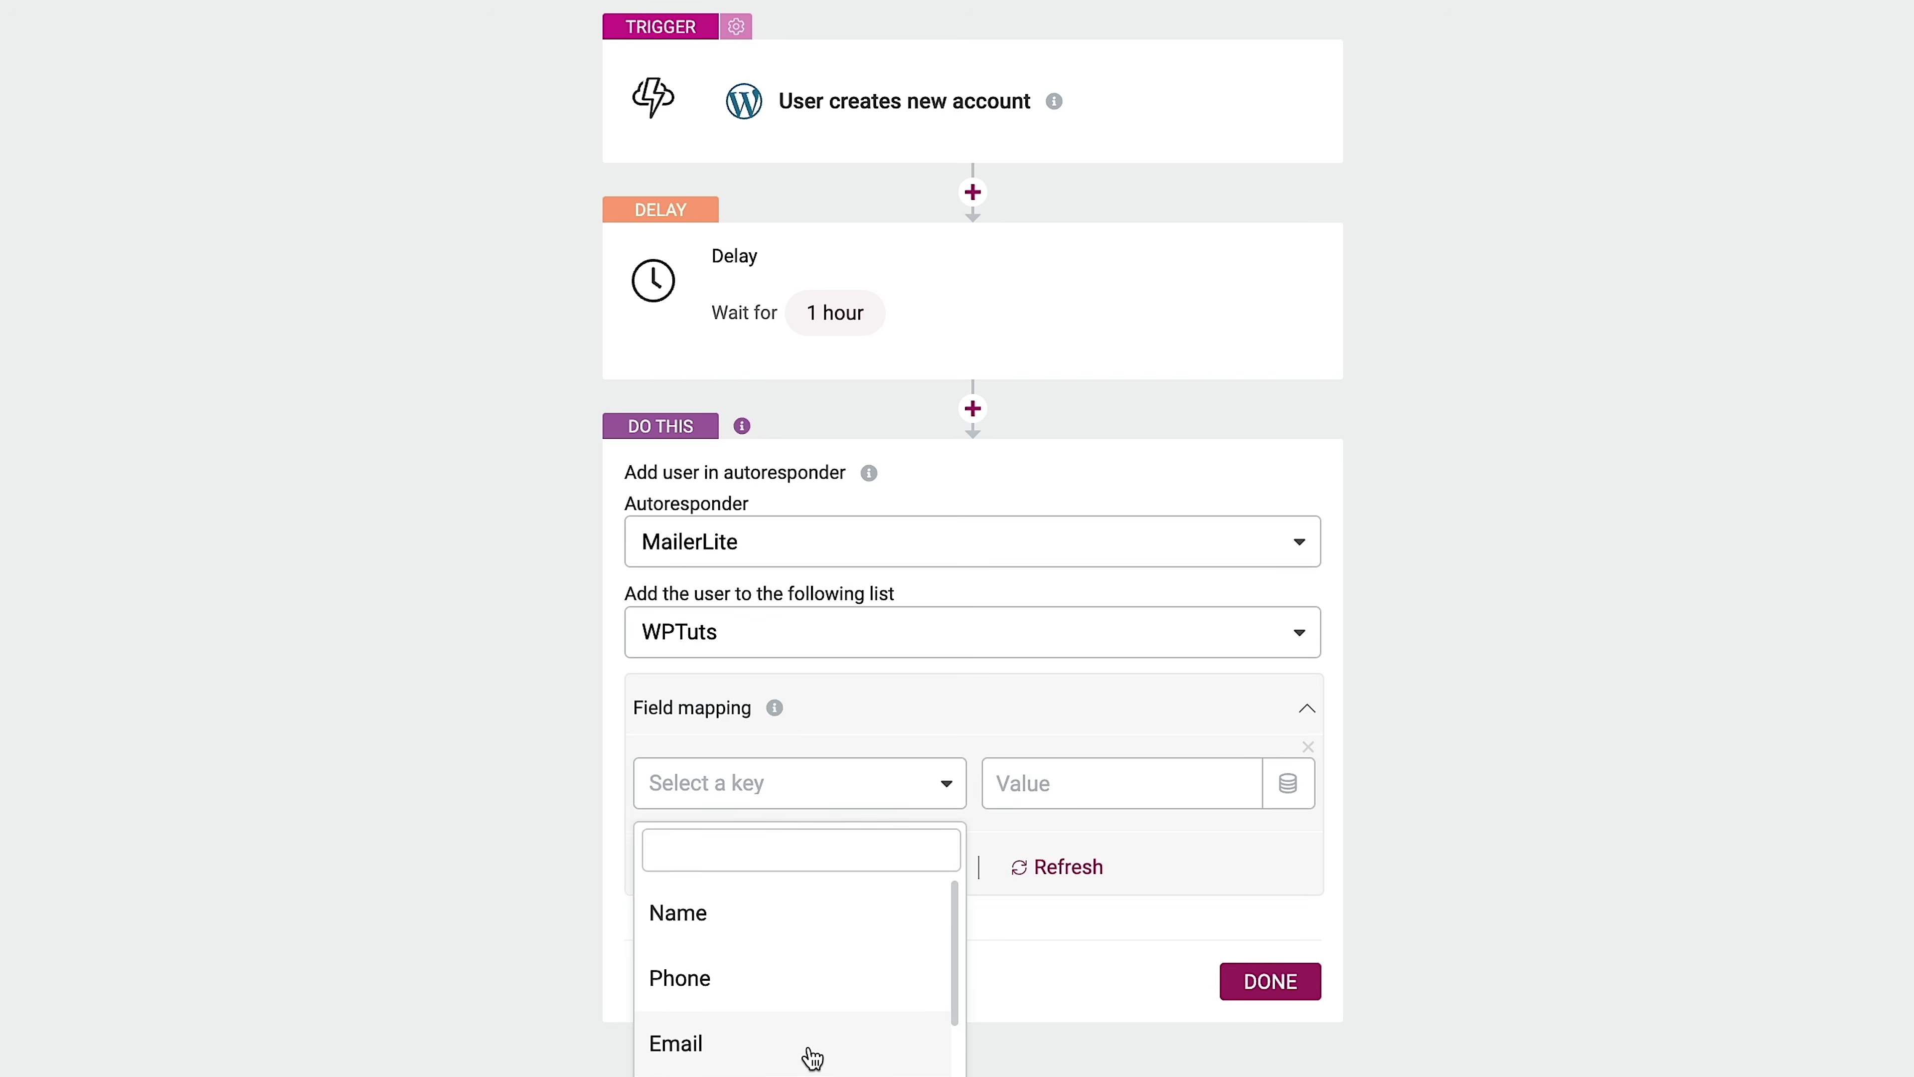
{"action": "left_click", "coordinate": [763, 1041]}
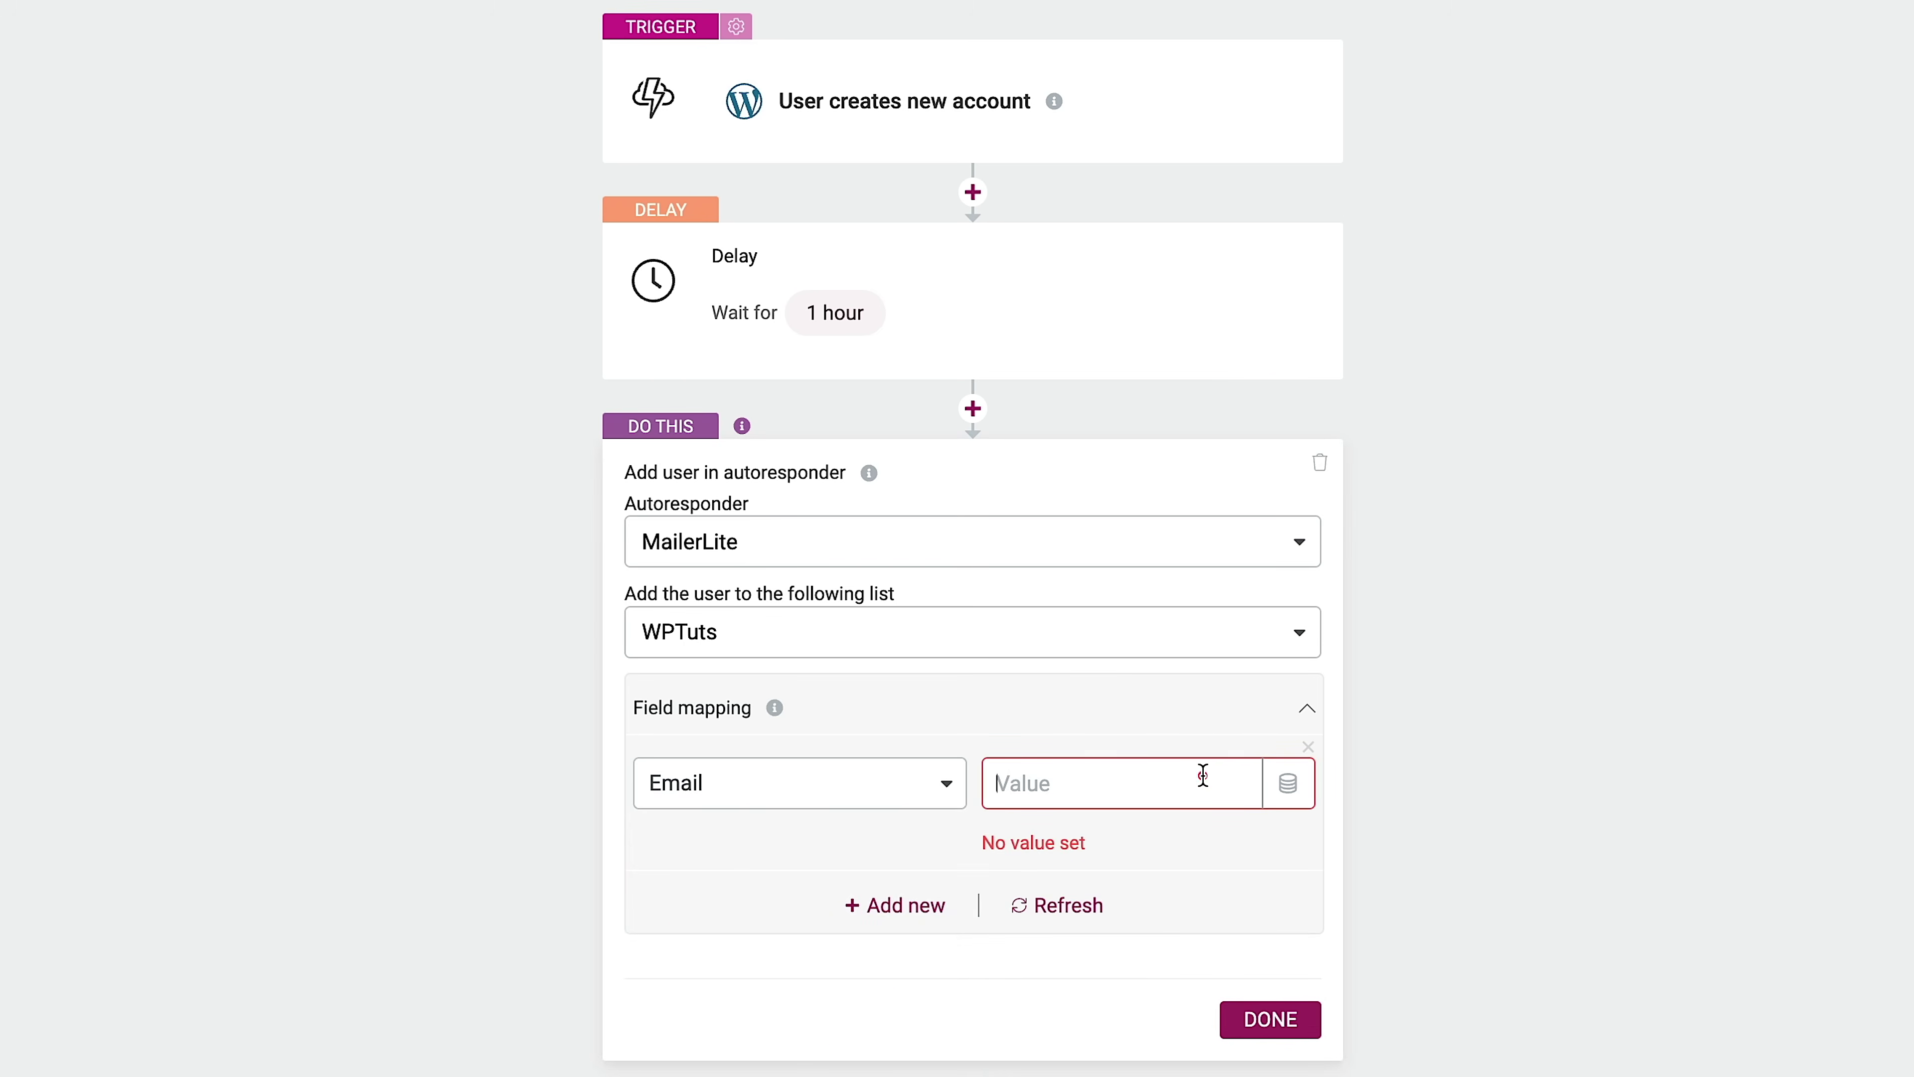
{"action": "left_click", "coordinate": [1285, 784]}
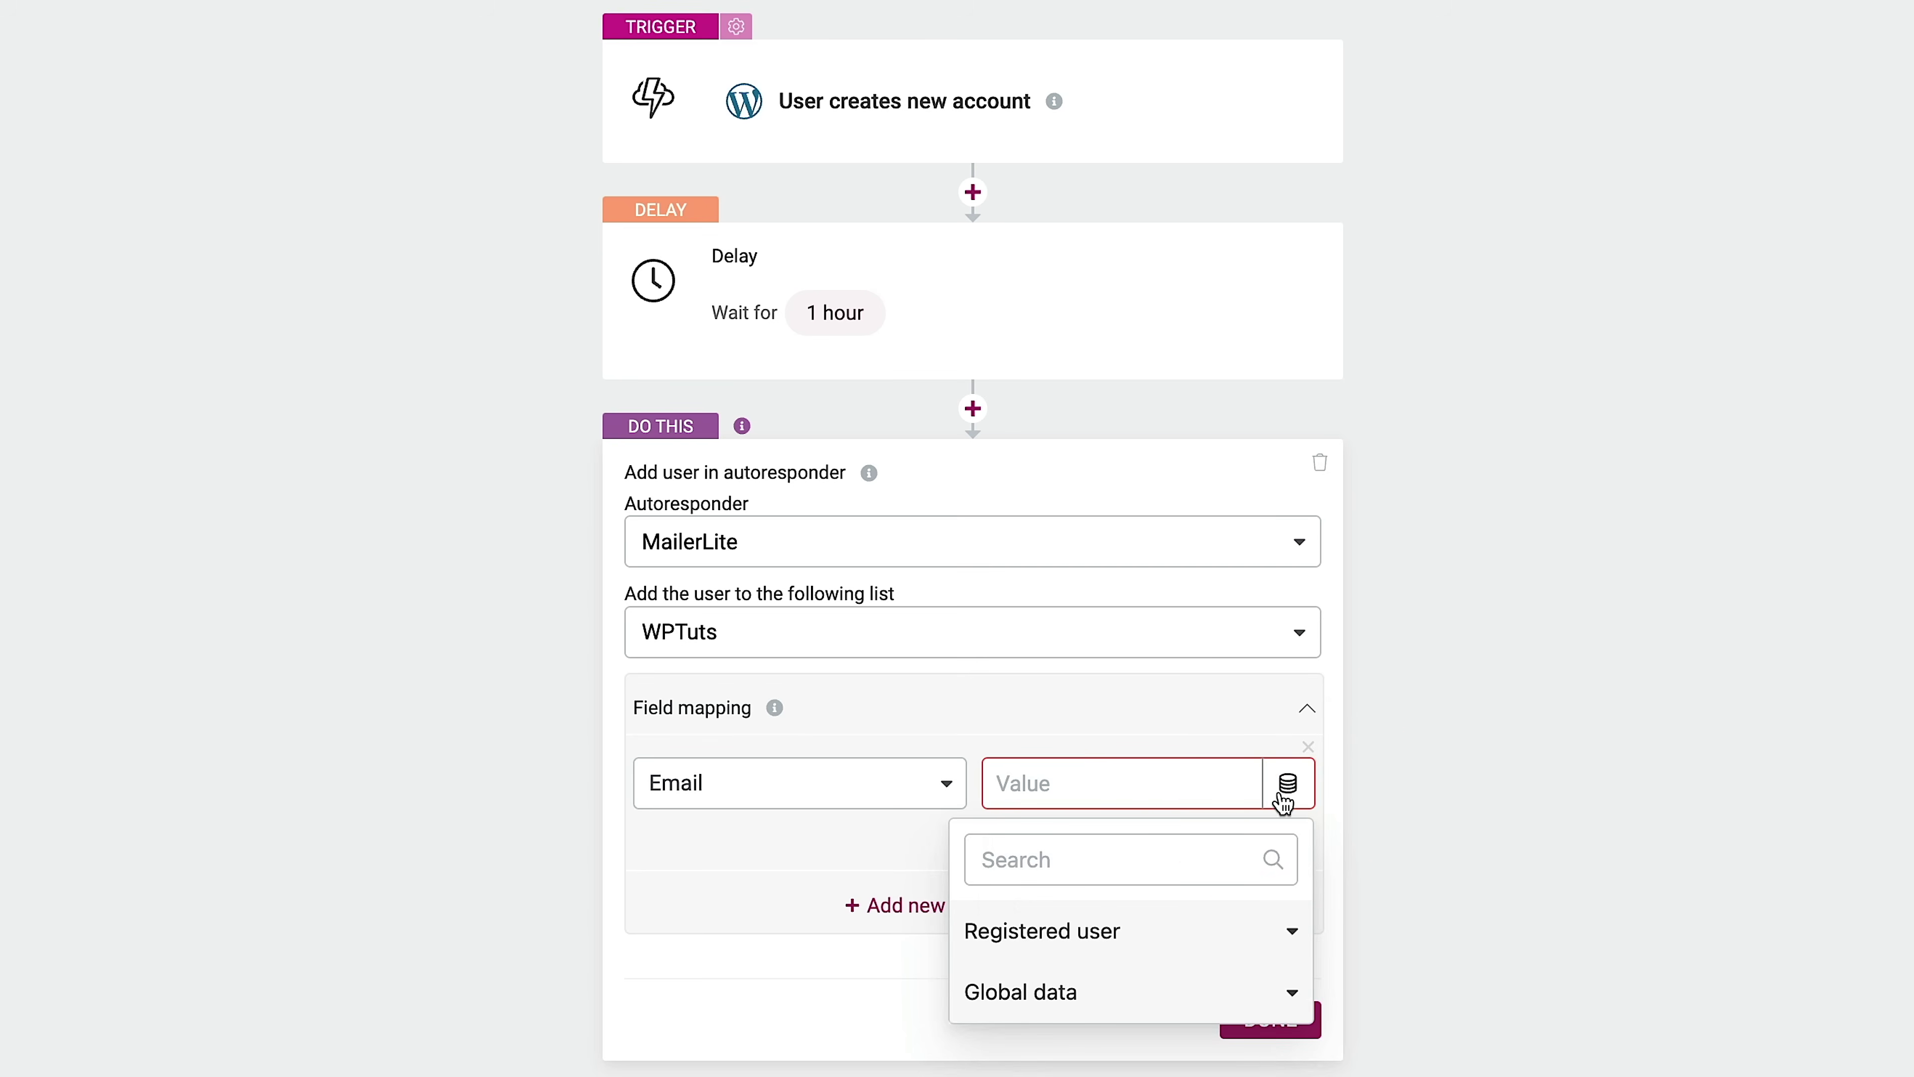
{"action": "left_click", "coordinate": [1155, 932]}
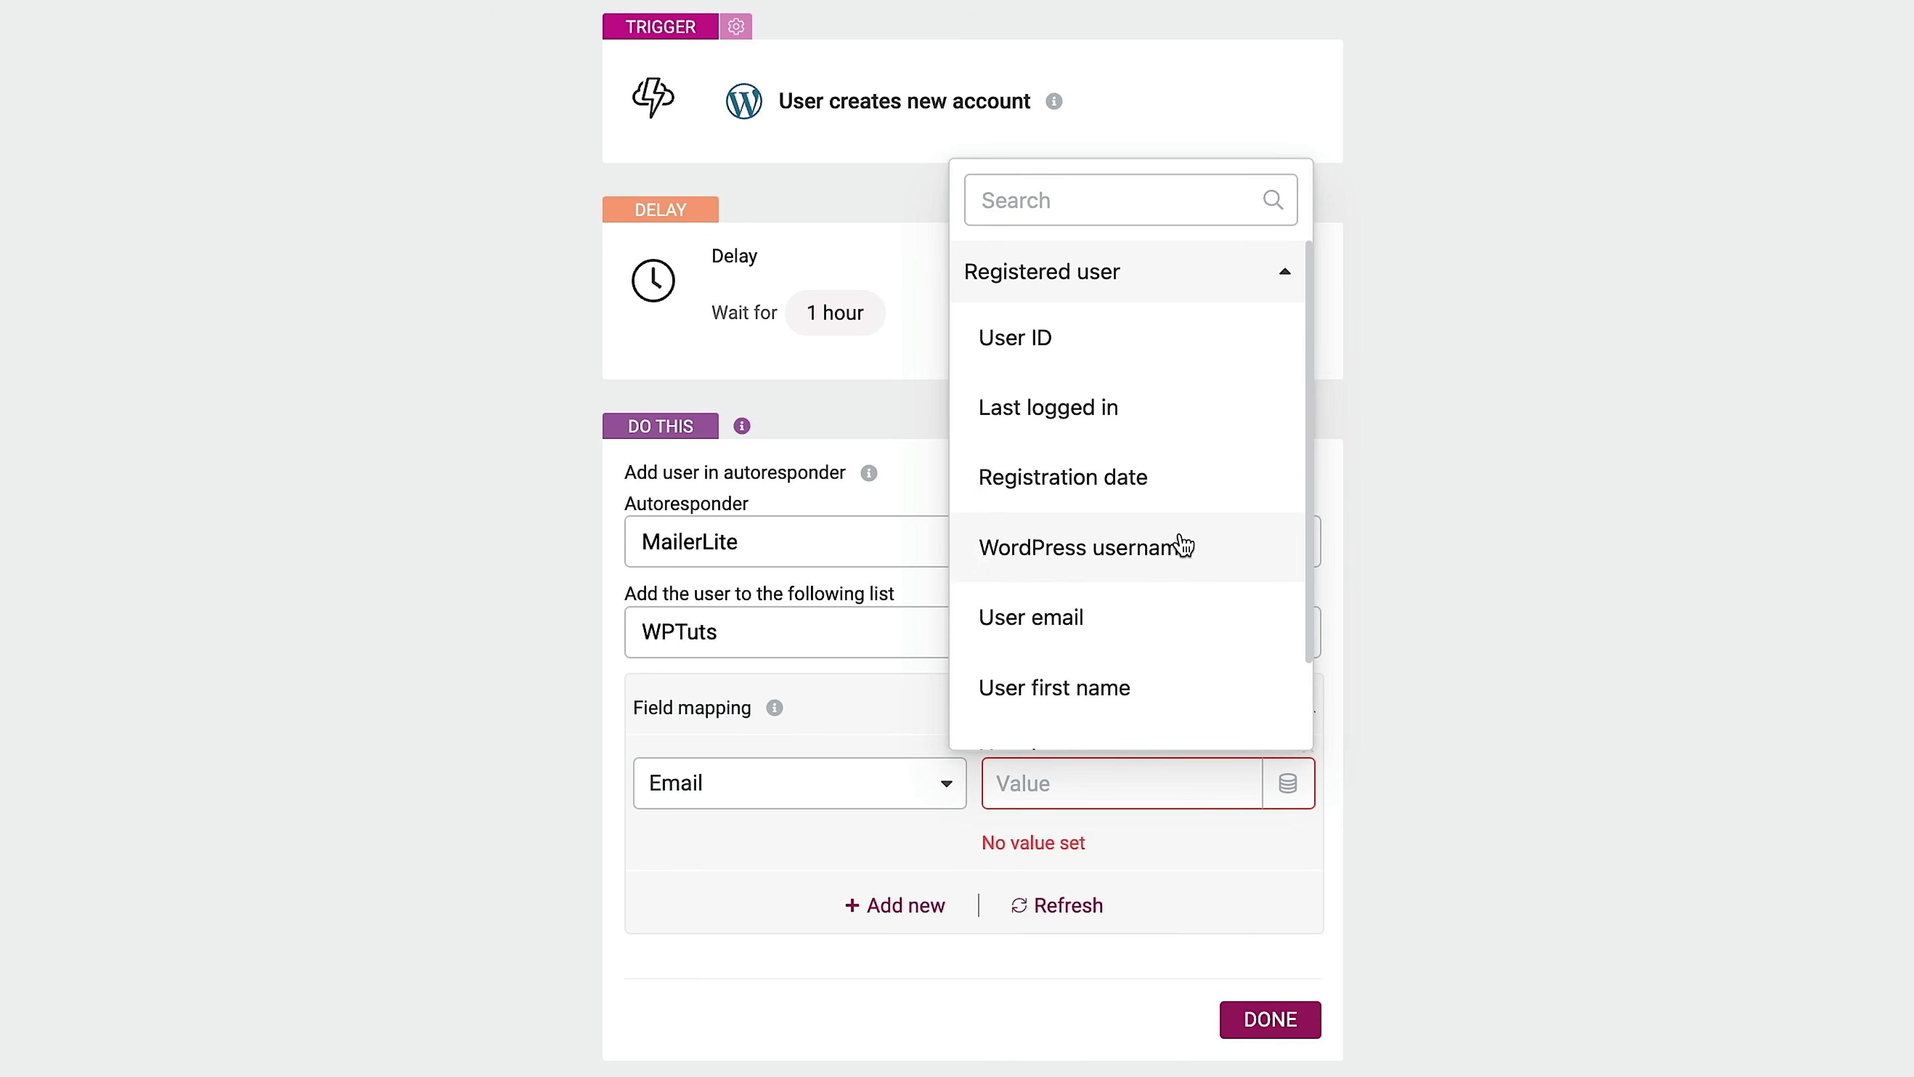
{"action": "left_click", "coordinate": [1132, 615]}
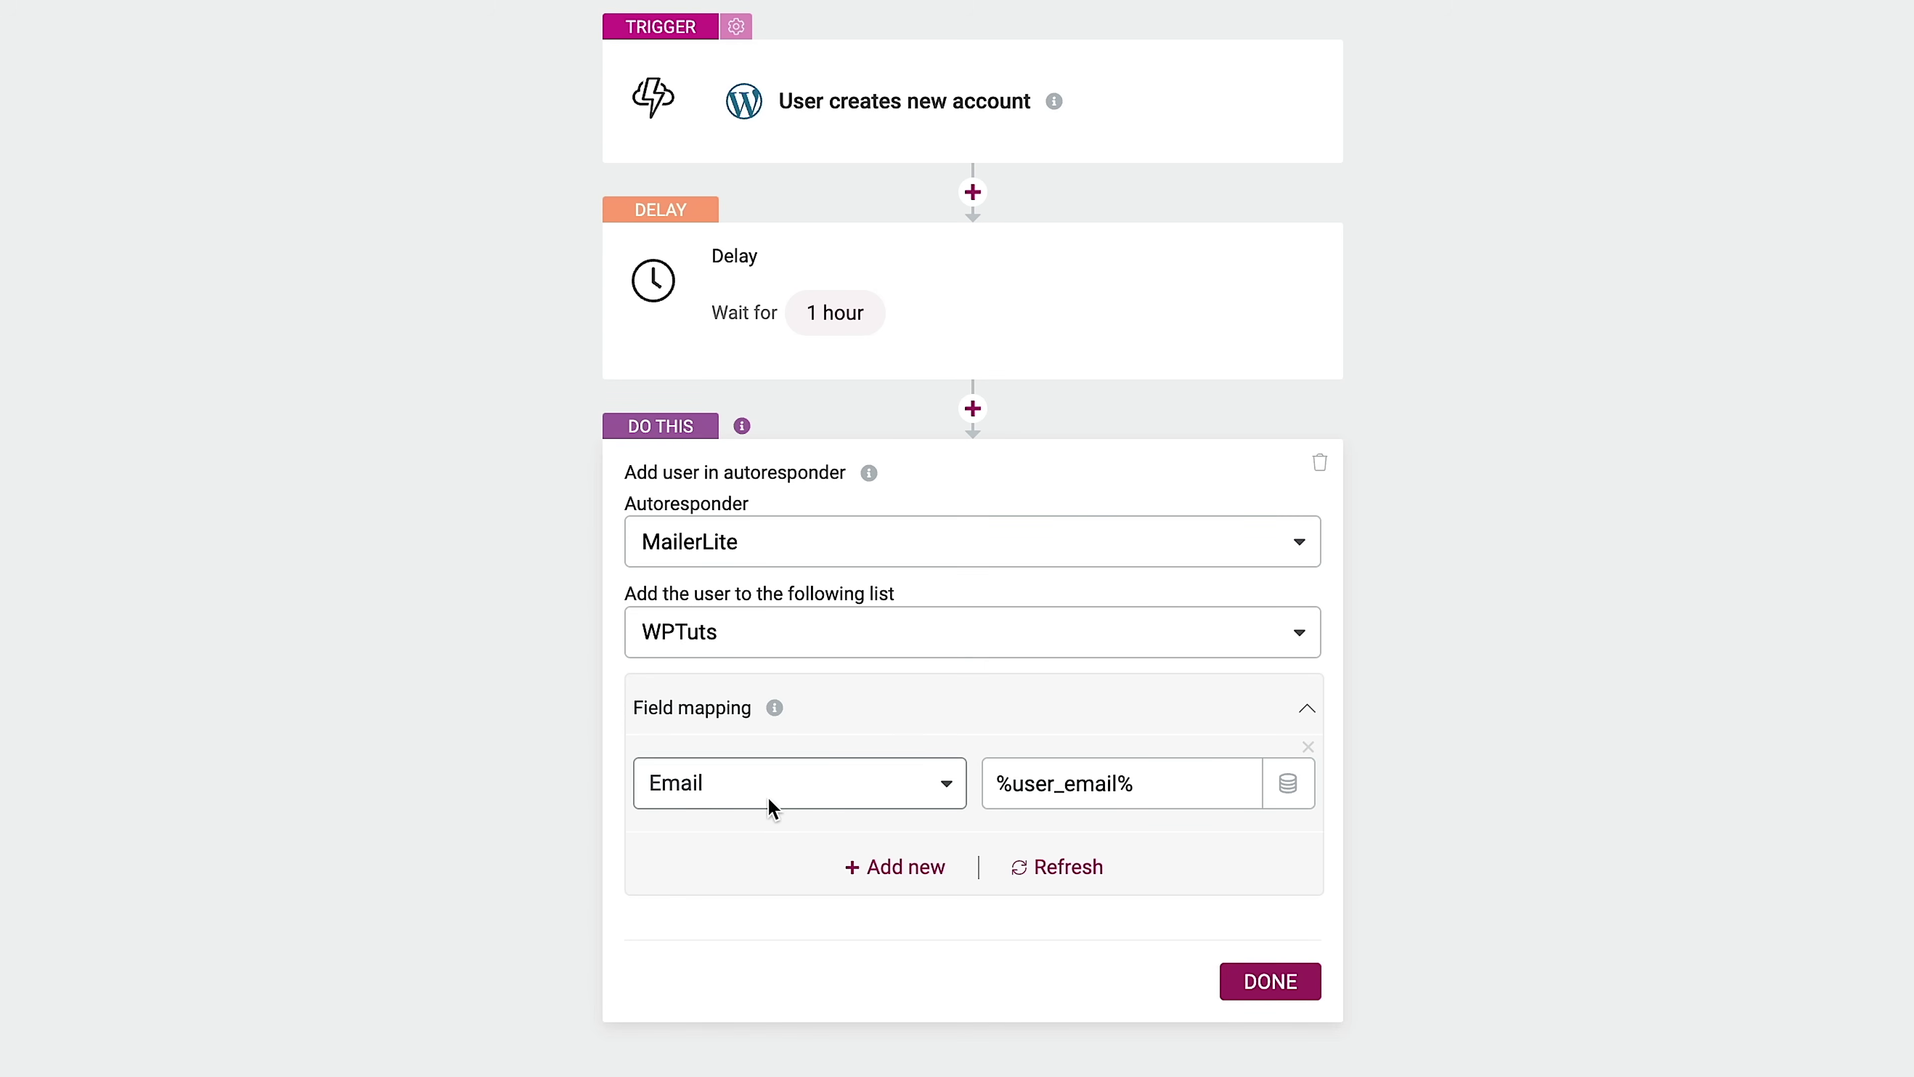
Step: Add a second field mapping from the Name key to the registered user's "User first name" and finish the autoresponder action
{"action": "left_click", "coordinate": [932, 878]}
{"action": "left_click", "coordinate": [930, 879]}
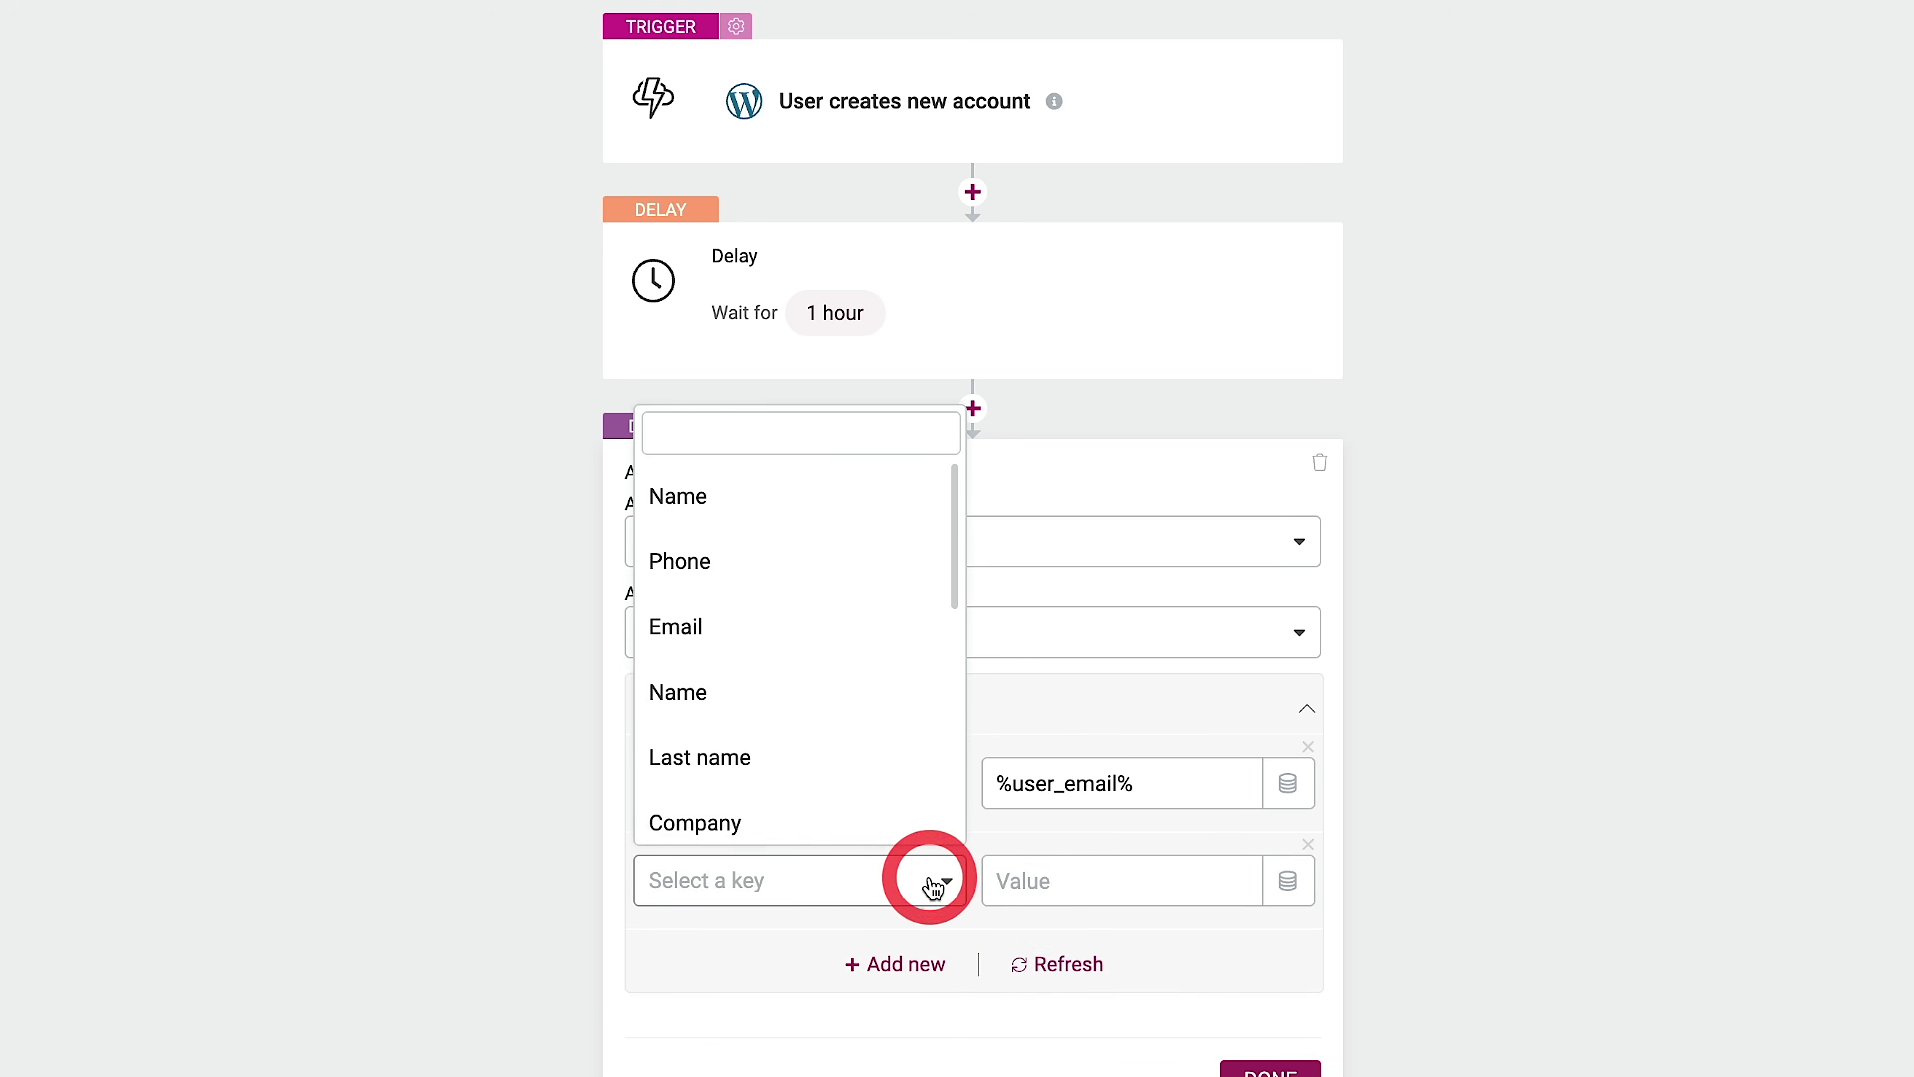
{"action": "left_click", "coordinate": [757, 707]}
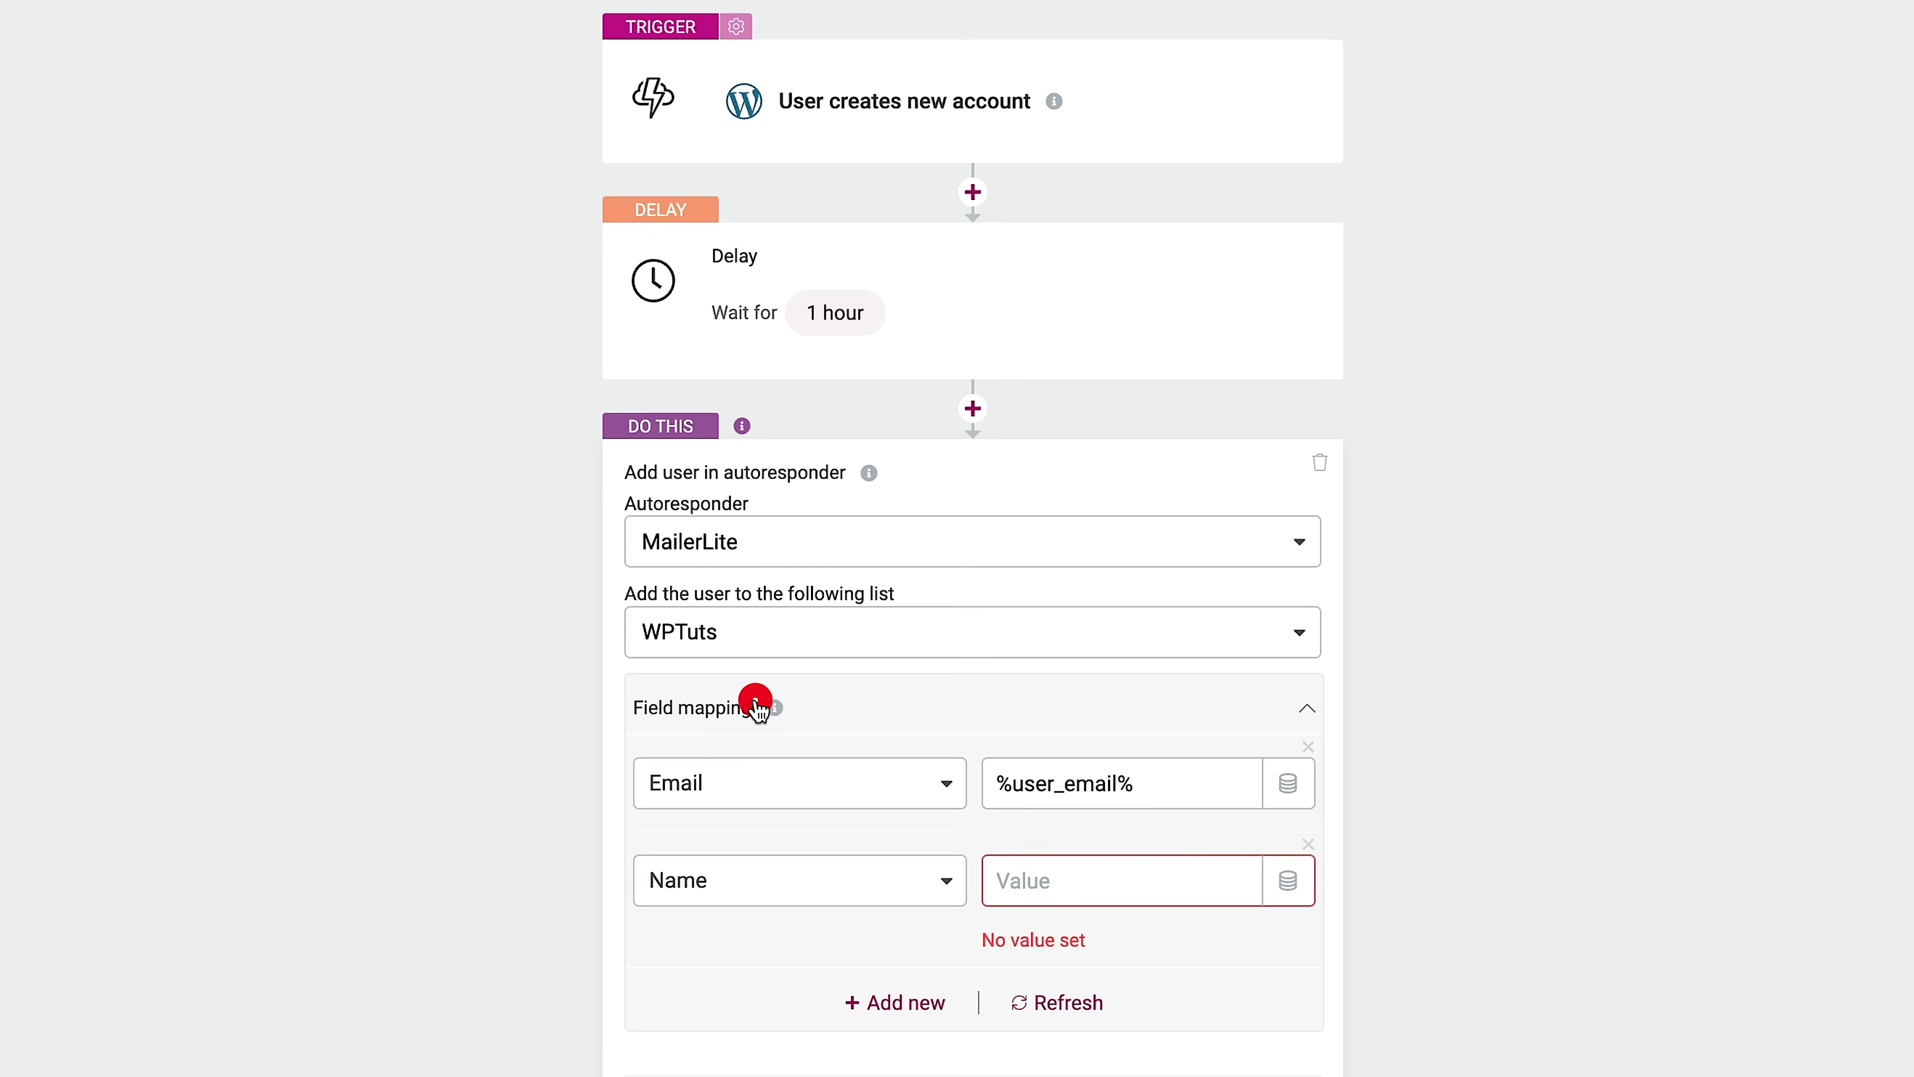
{"action": "left_click", "coordinate": [1287, 884]}
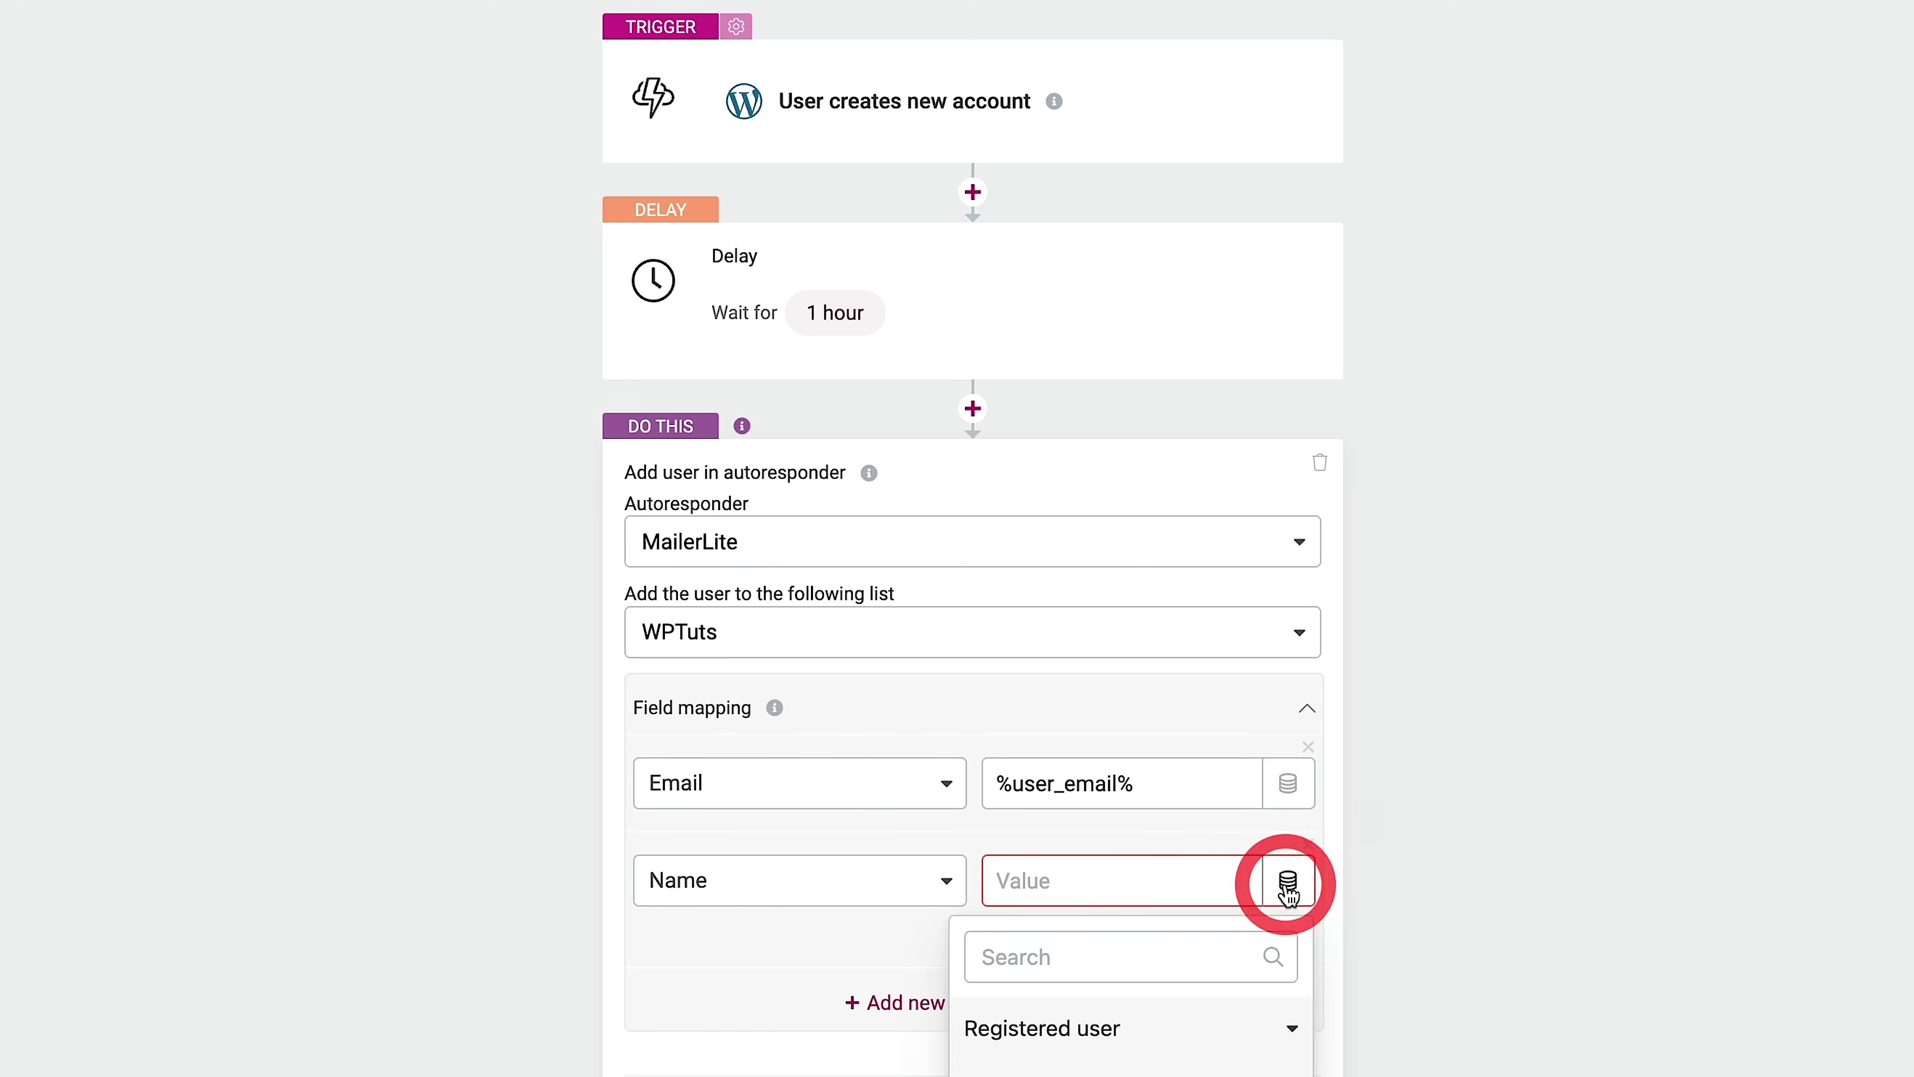
{"action": "left_click", "coordinate": [1132, 1044]}
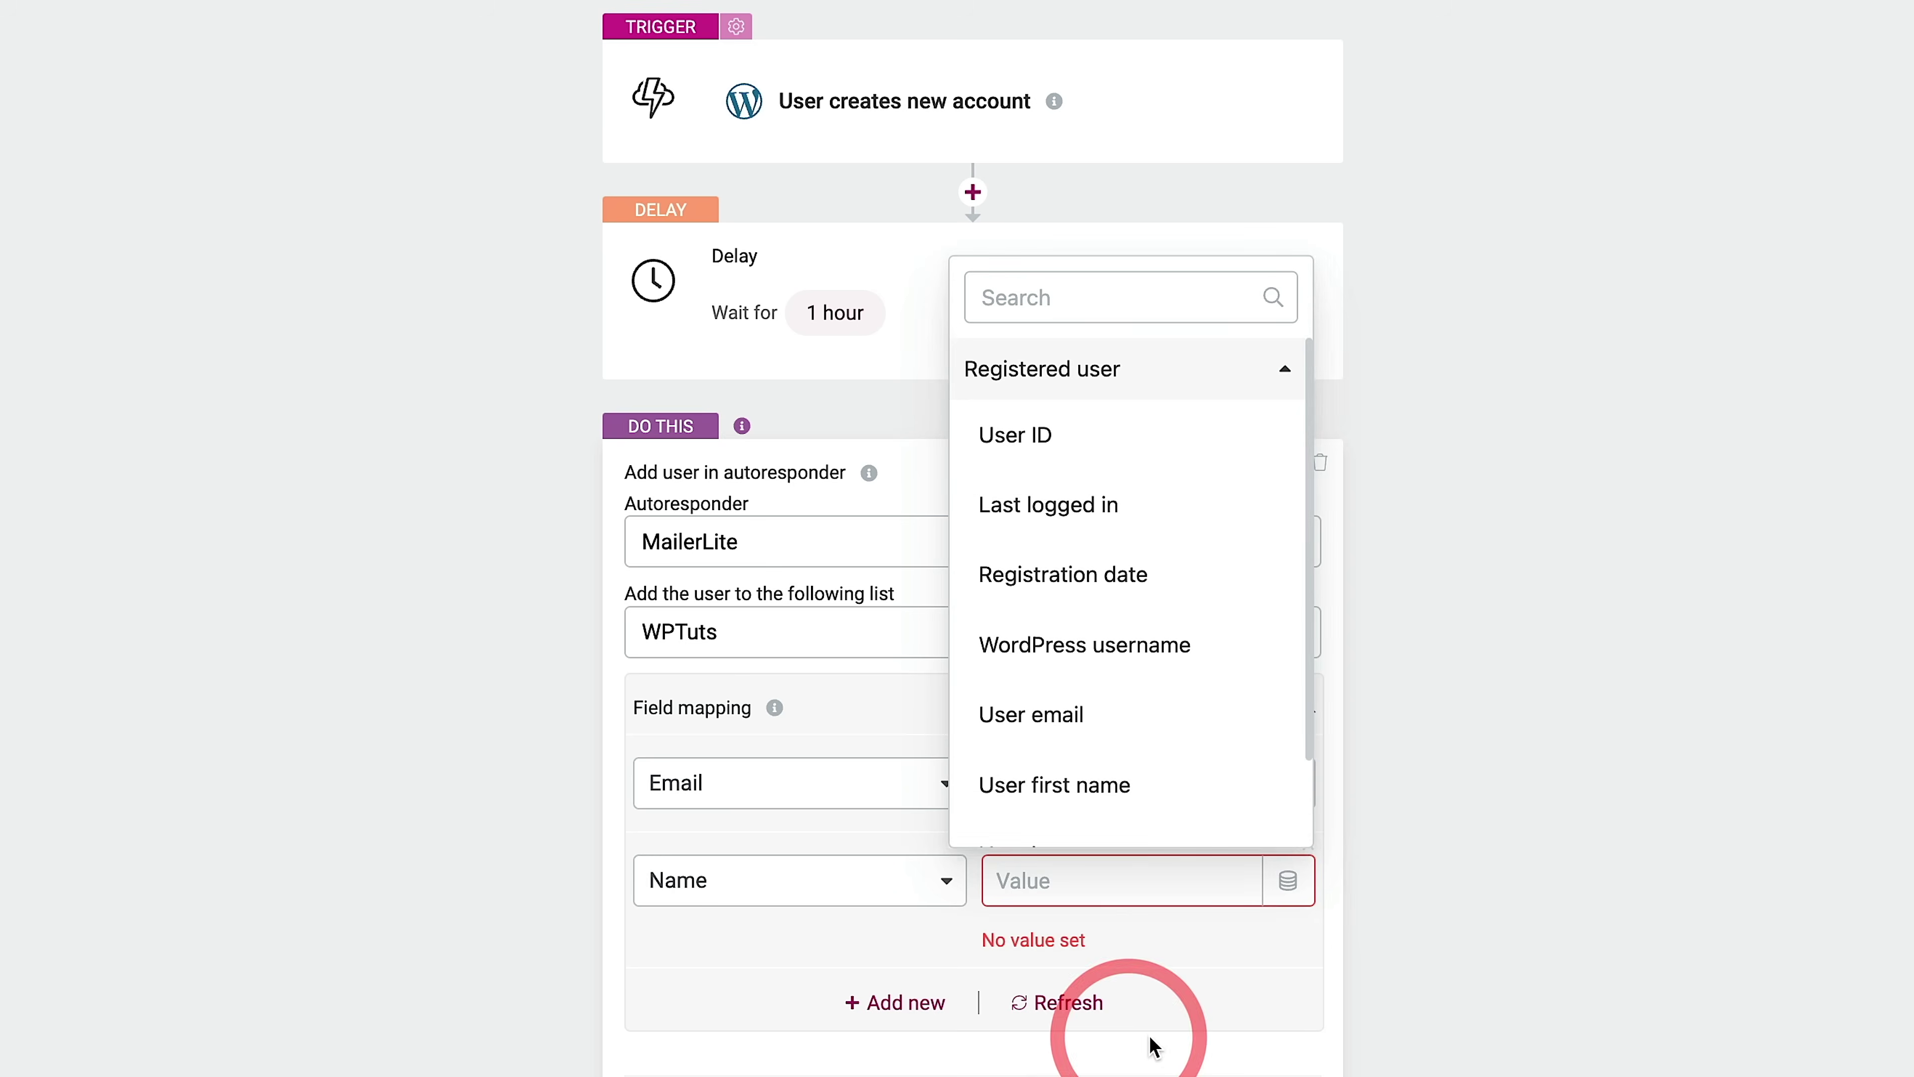
{"action": "scroll", "coordinate": [1194, 722], "scroll_direction": "down", "scroll_amount": 1}
{"action": "scroll", "coordinate": [1197, 724], "scroll_direction": "down", "scroll_amount": 1}
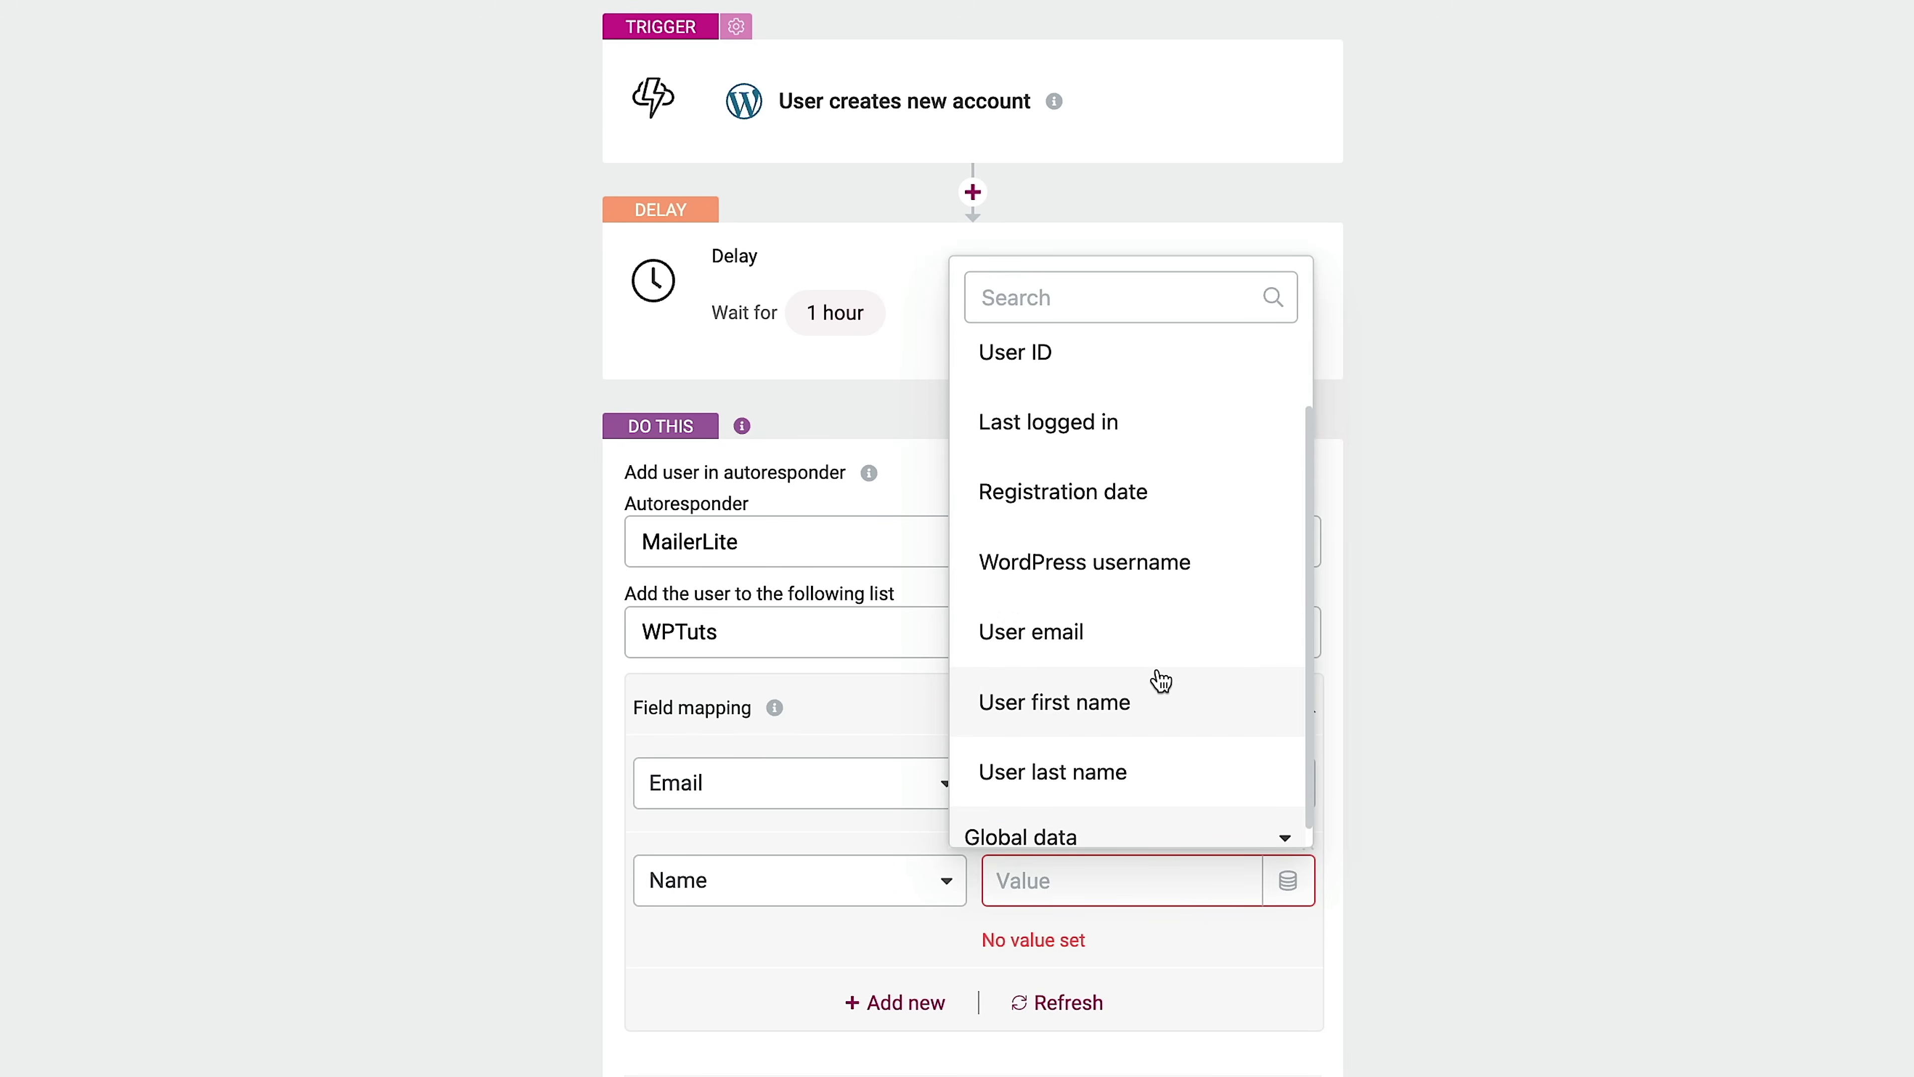
{"action": "scroll", "coordinate": [1160, 680], "scroll_direction": "down", "scroll_amount": 1}
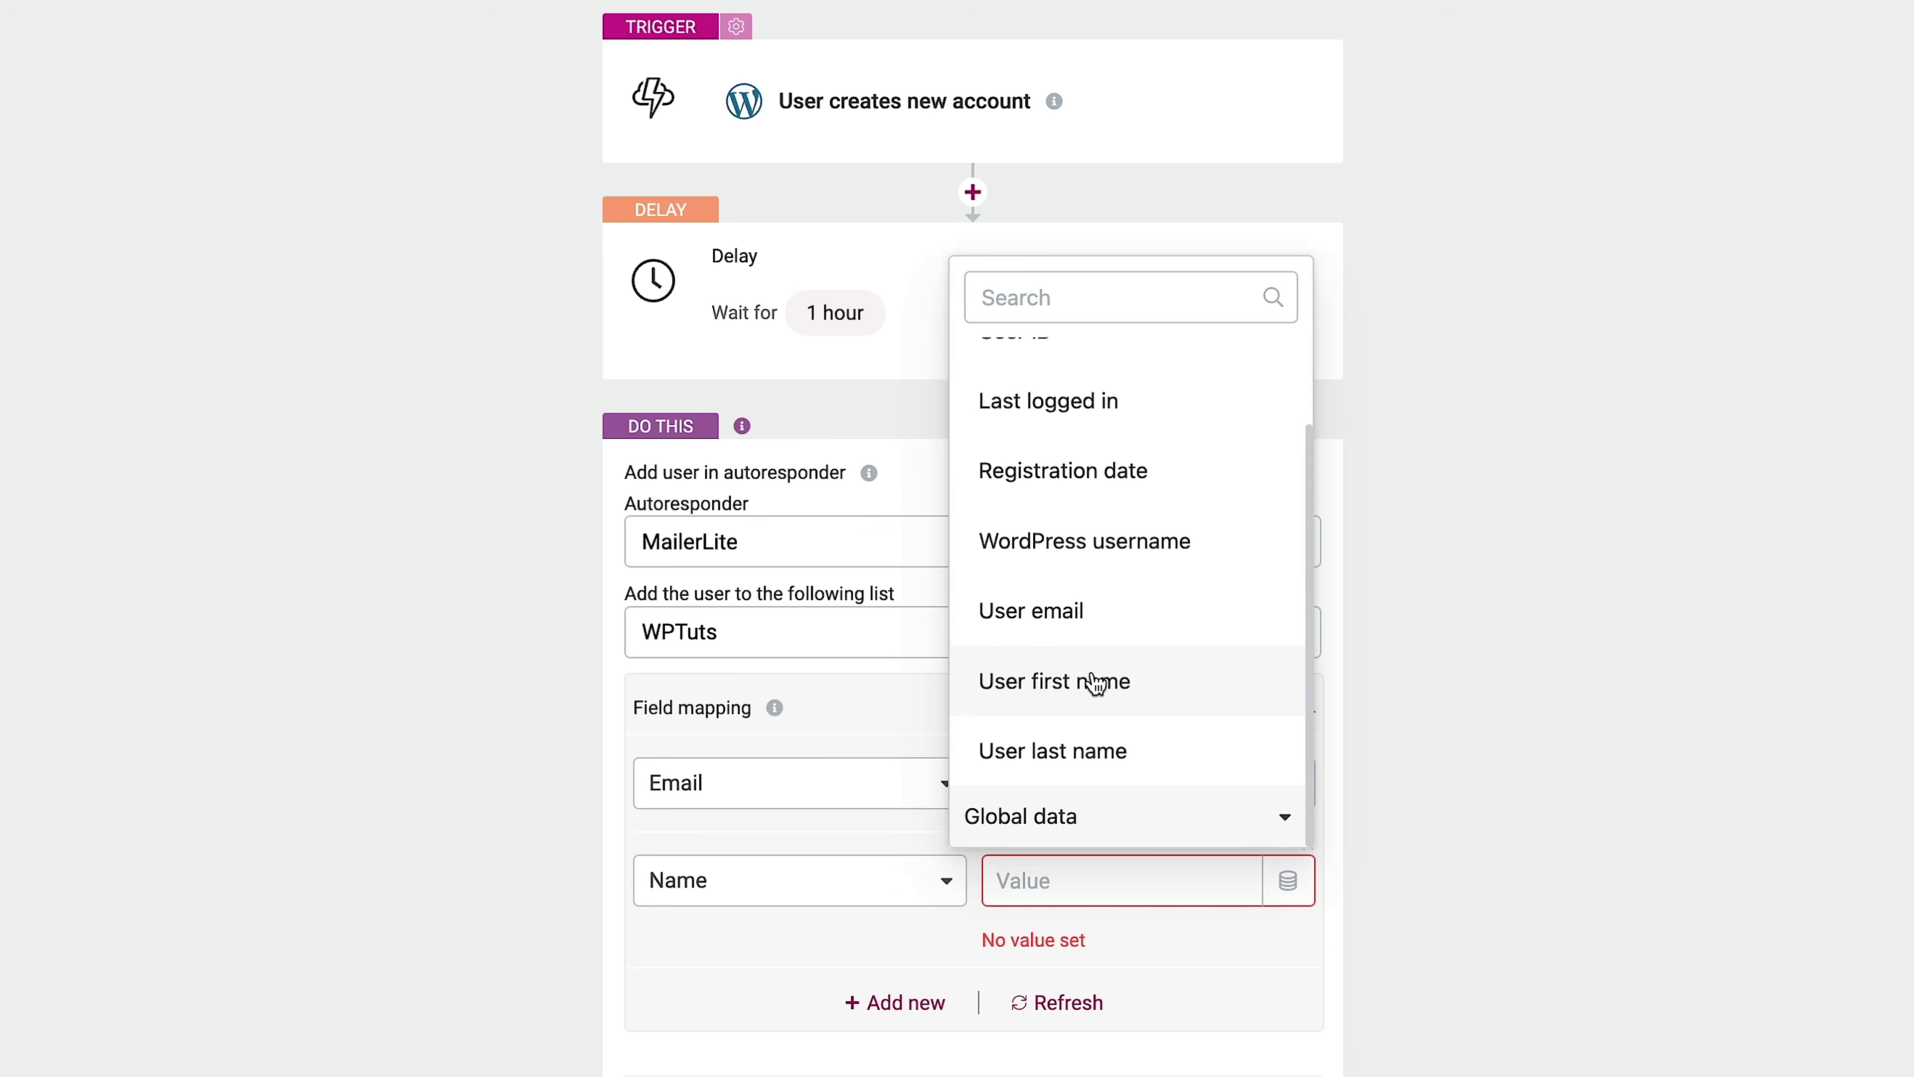
{"action": "left_click", "coordinate": [1096, 682]}
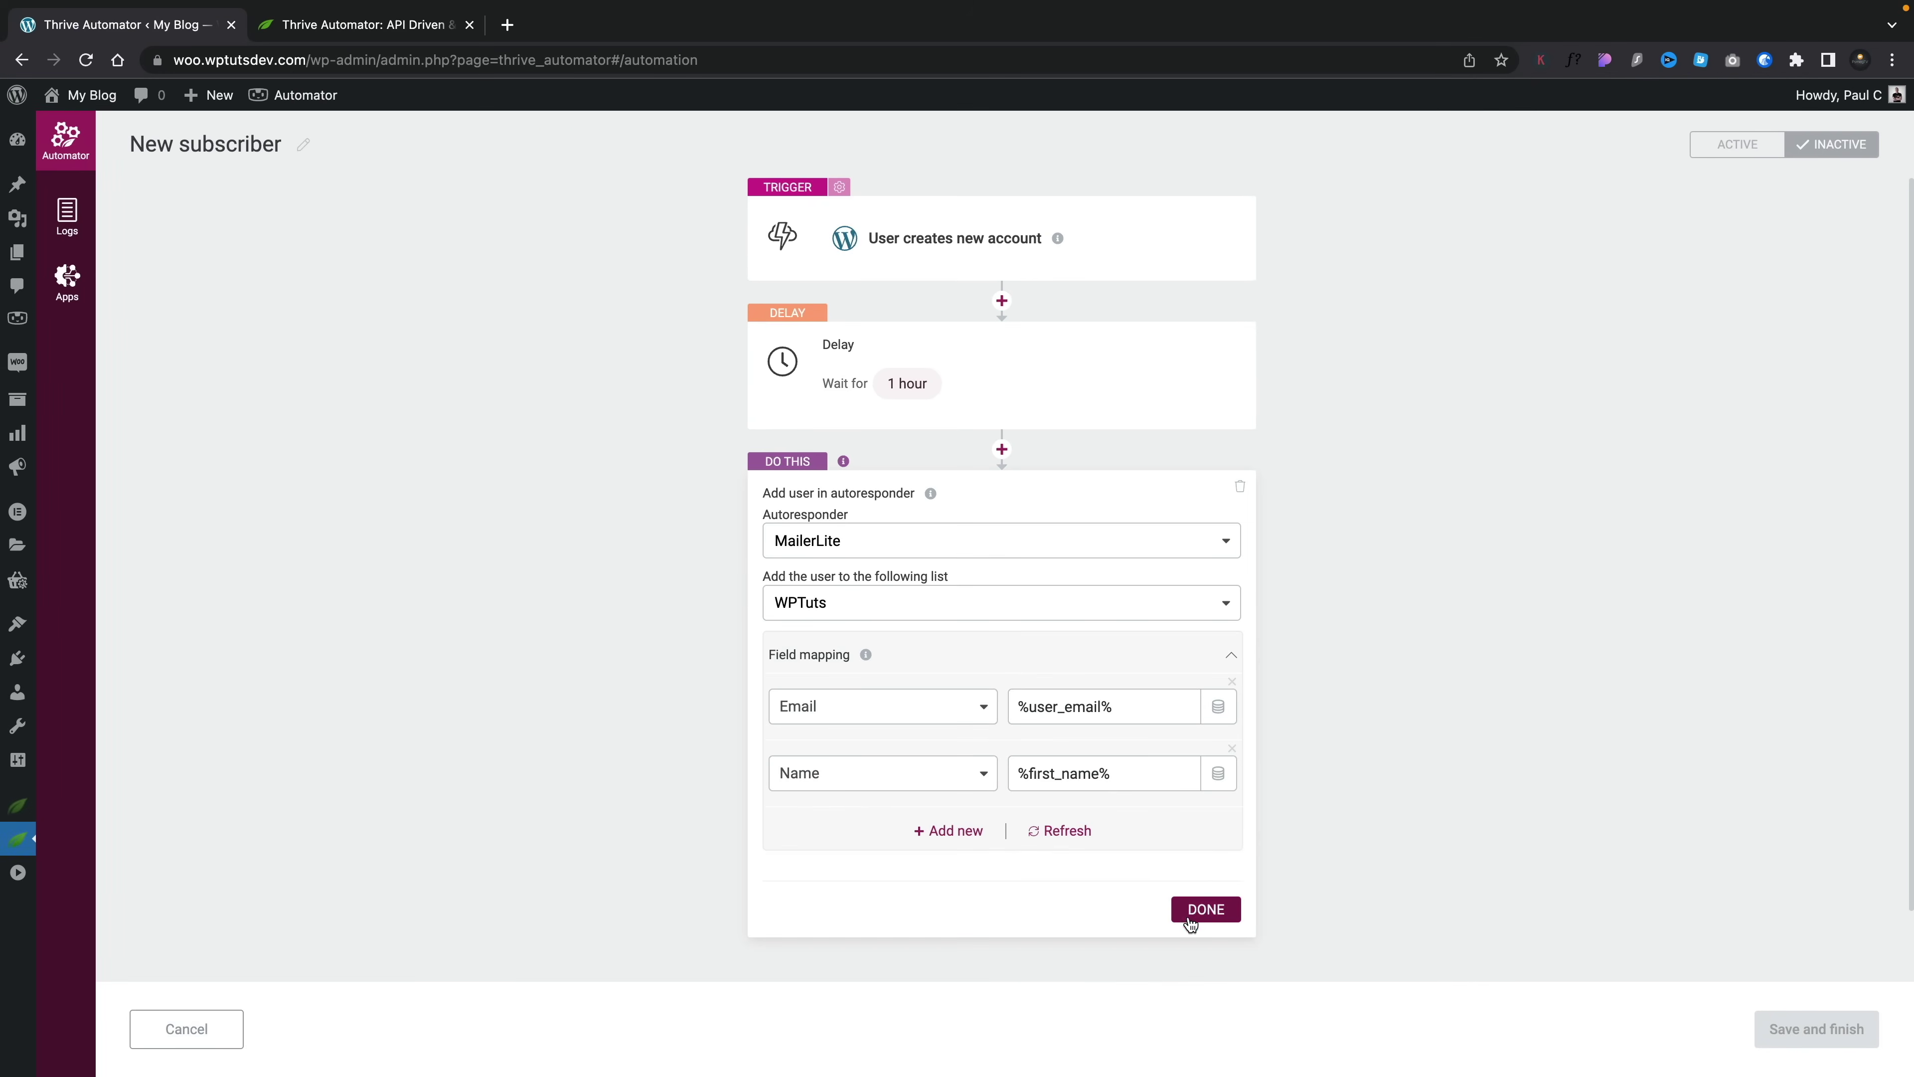
{"action": "left_click", "coordinate": [1190, 914]}
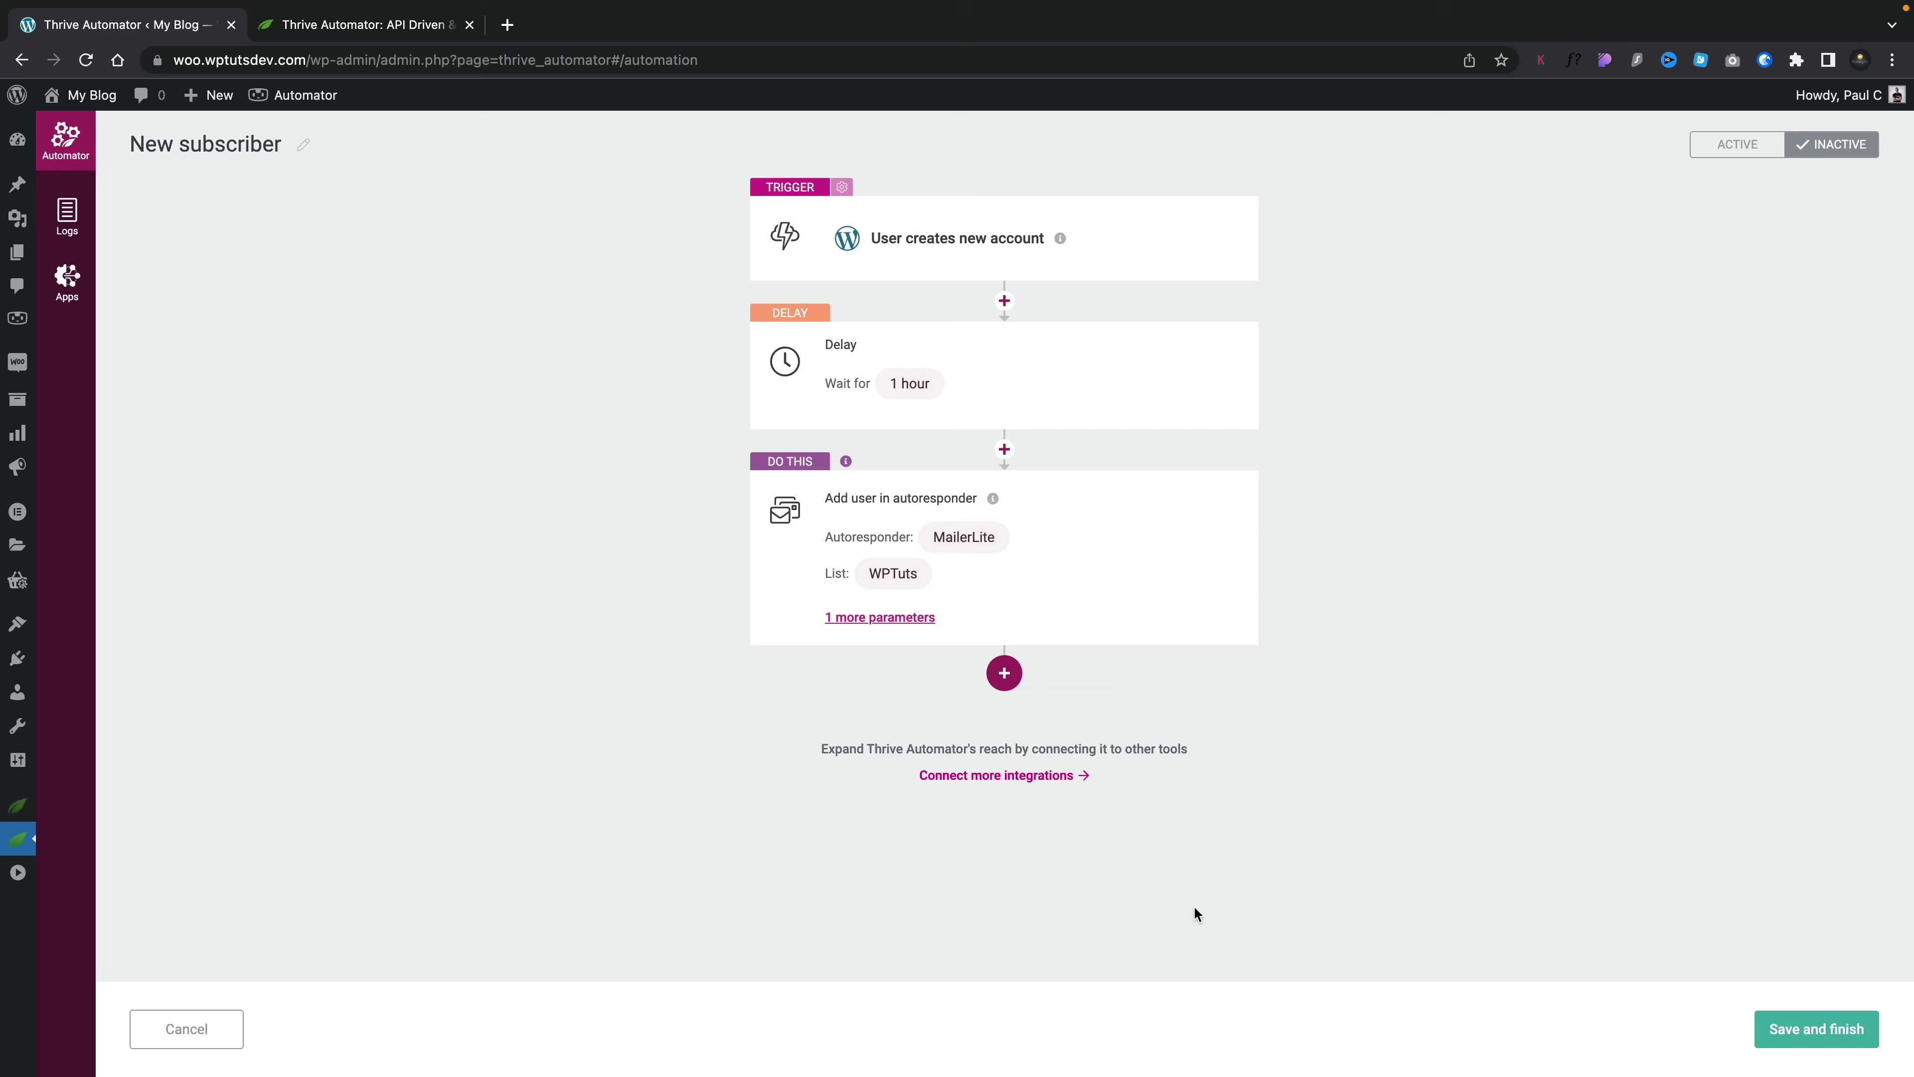